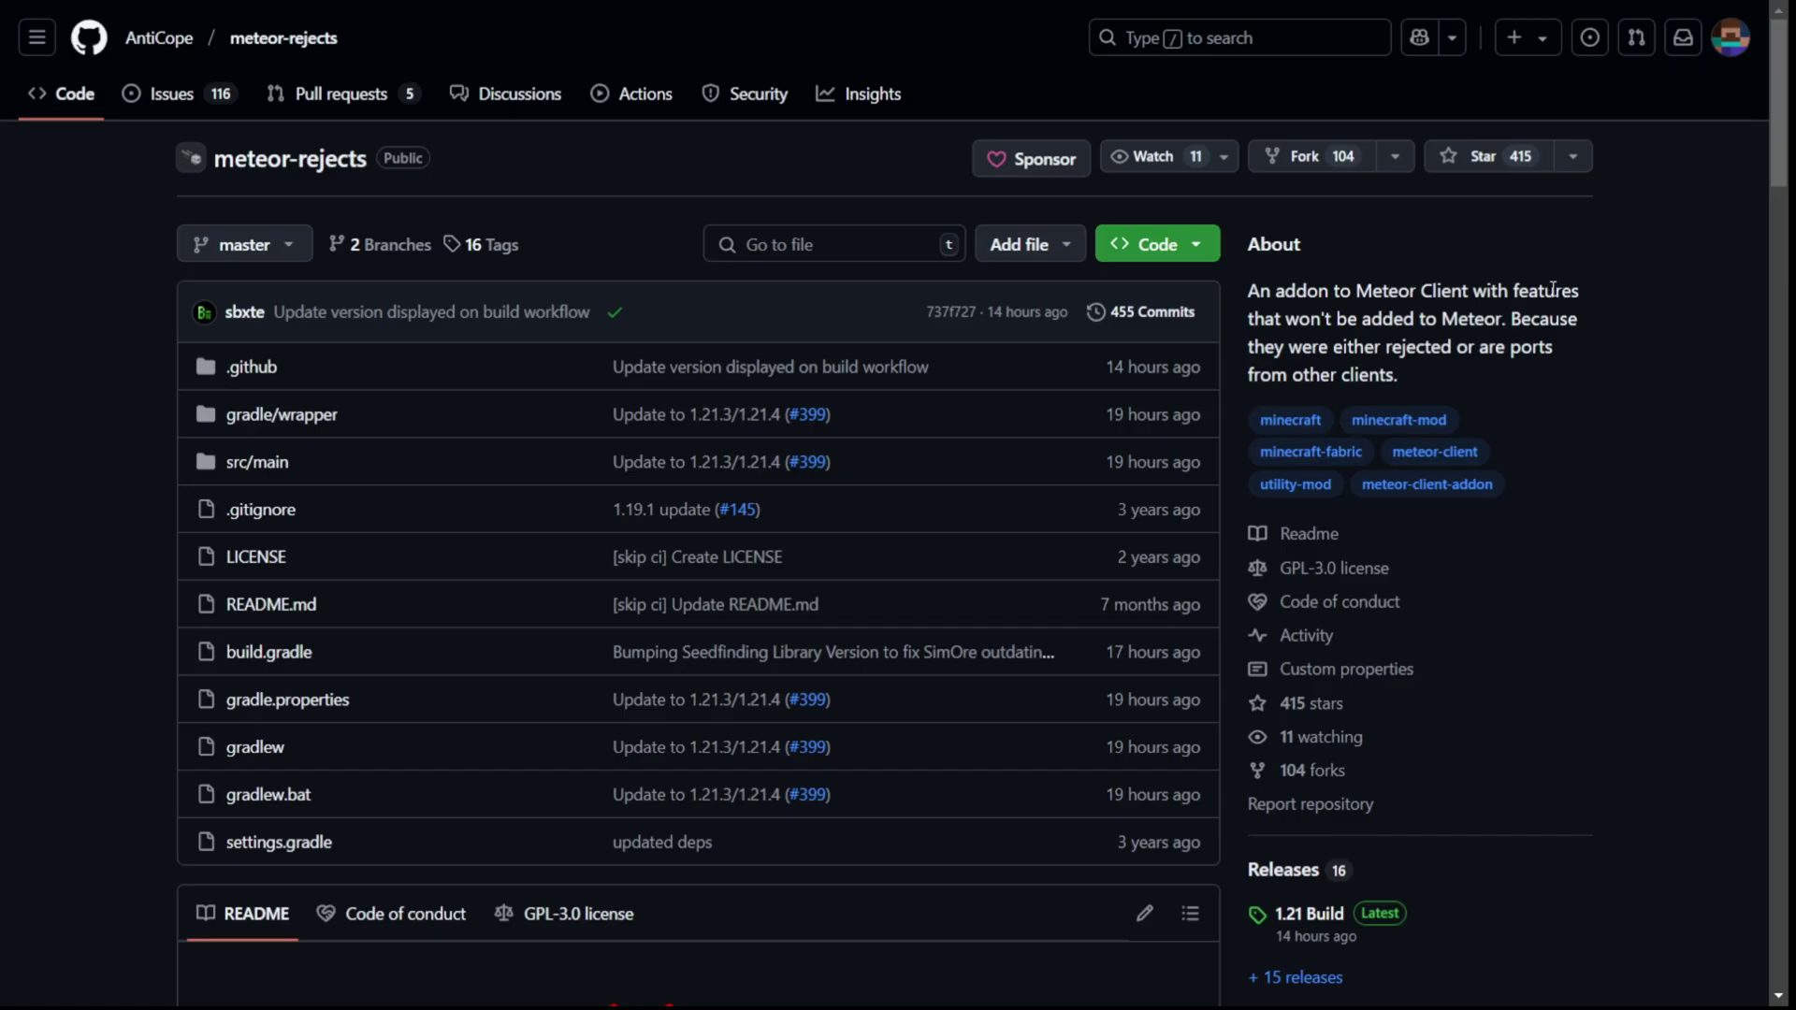
Step: Examine the meteor-rejects repository's description, file list and the beginning of its README
drag(1248, 290, 1599, 301)
click(1522, 291)
scroll(1178, 307, down, 5)
scroll(1180, 311, down, 3)
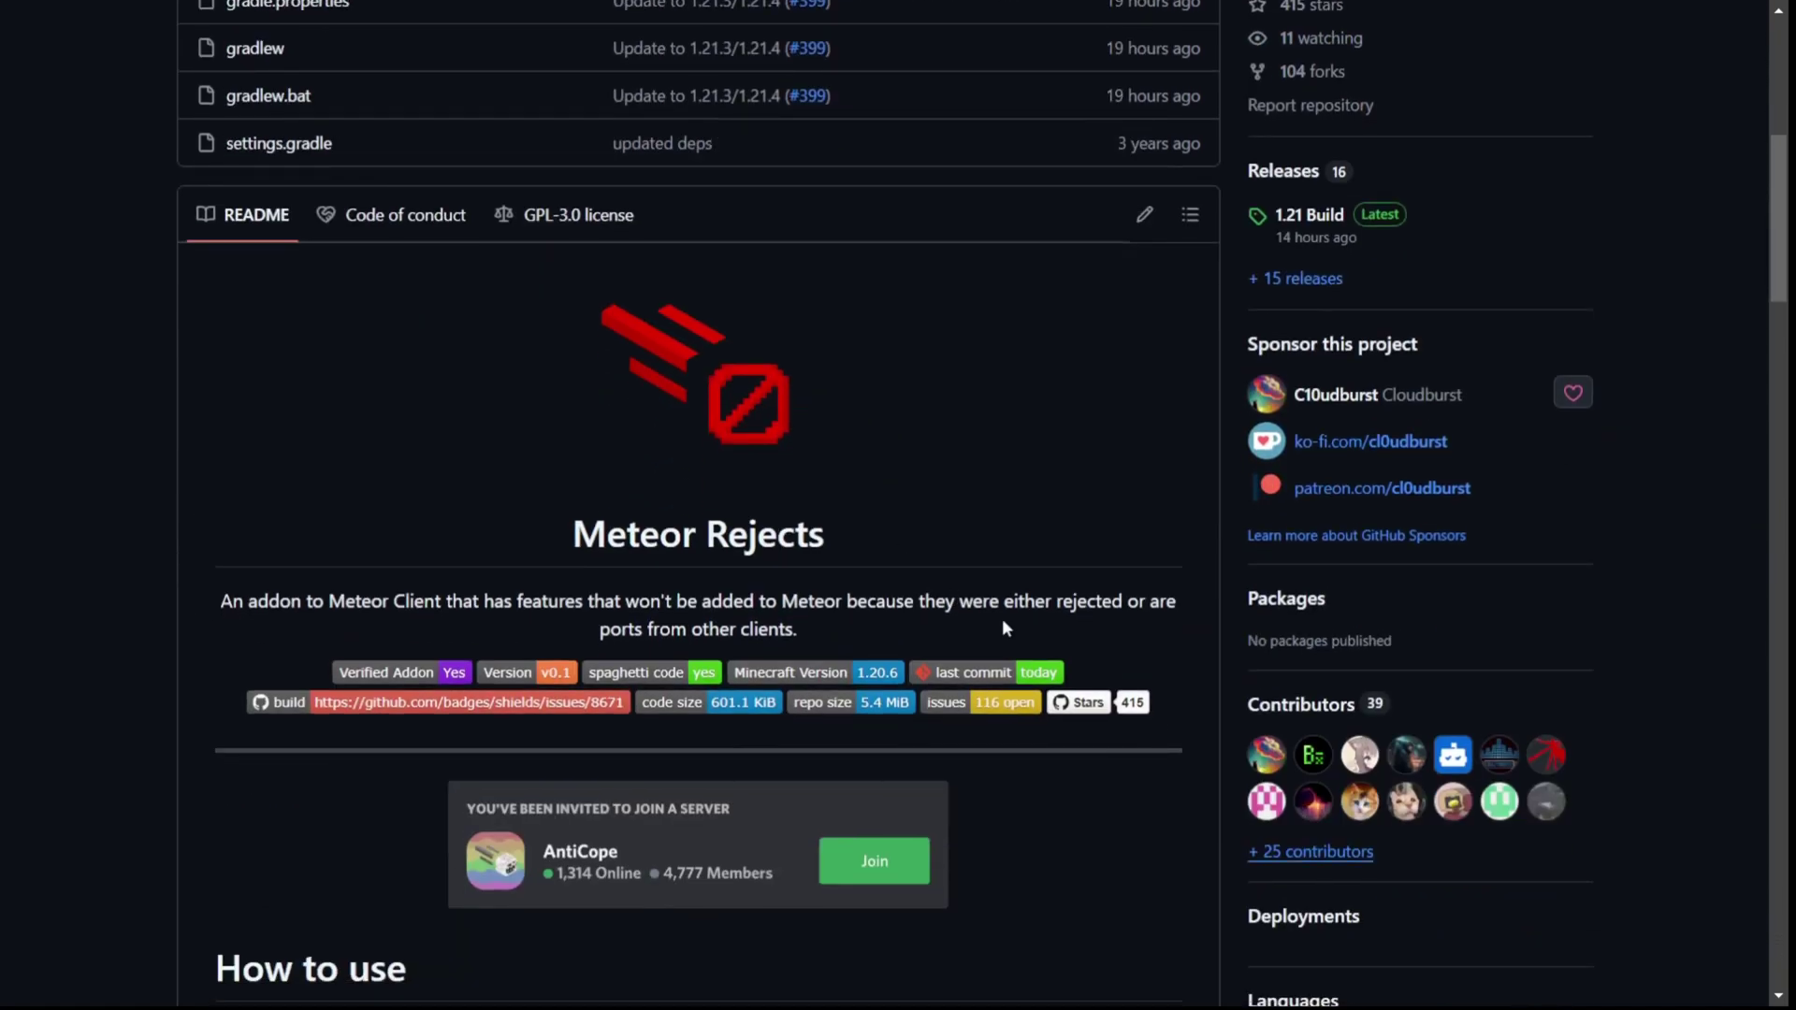
scroll(1002, 618, up, 4)
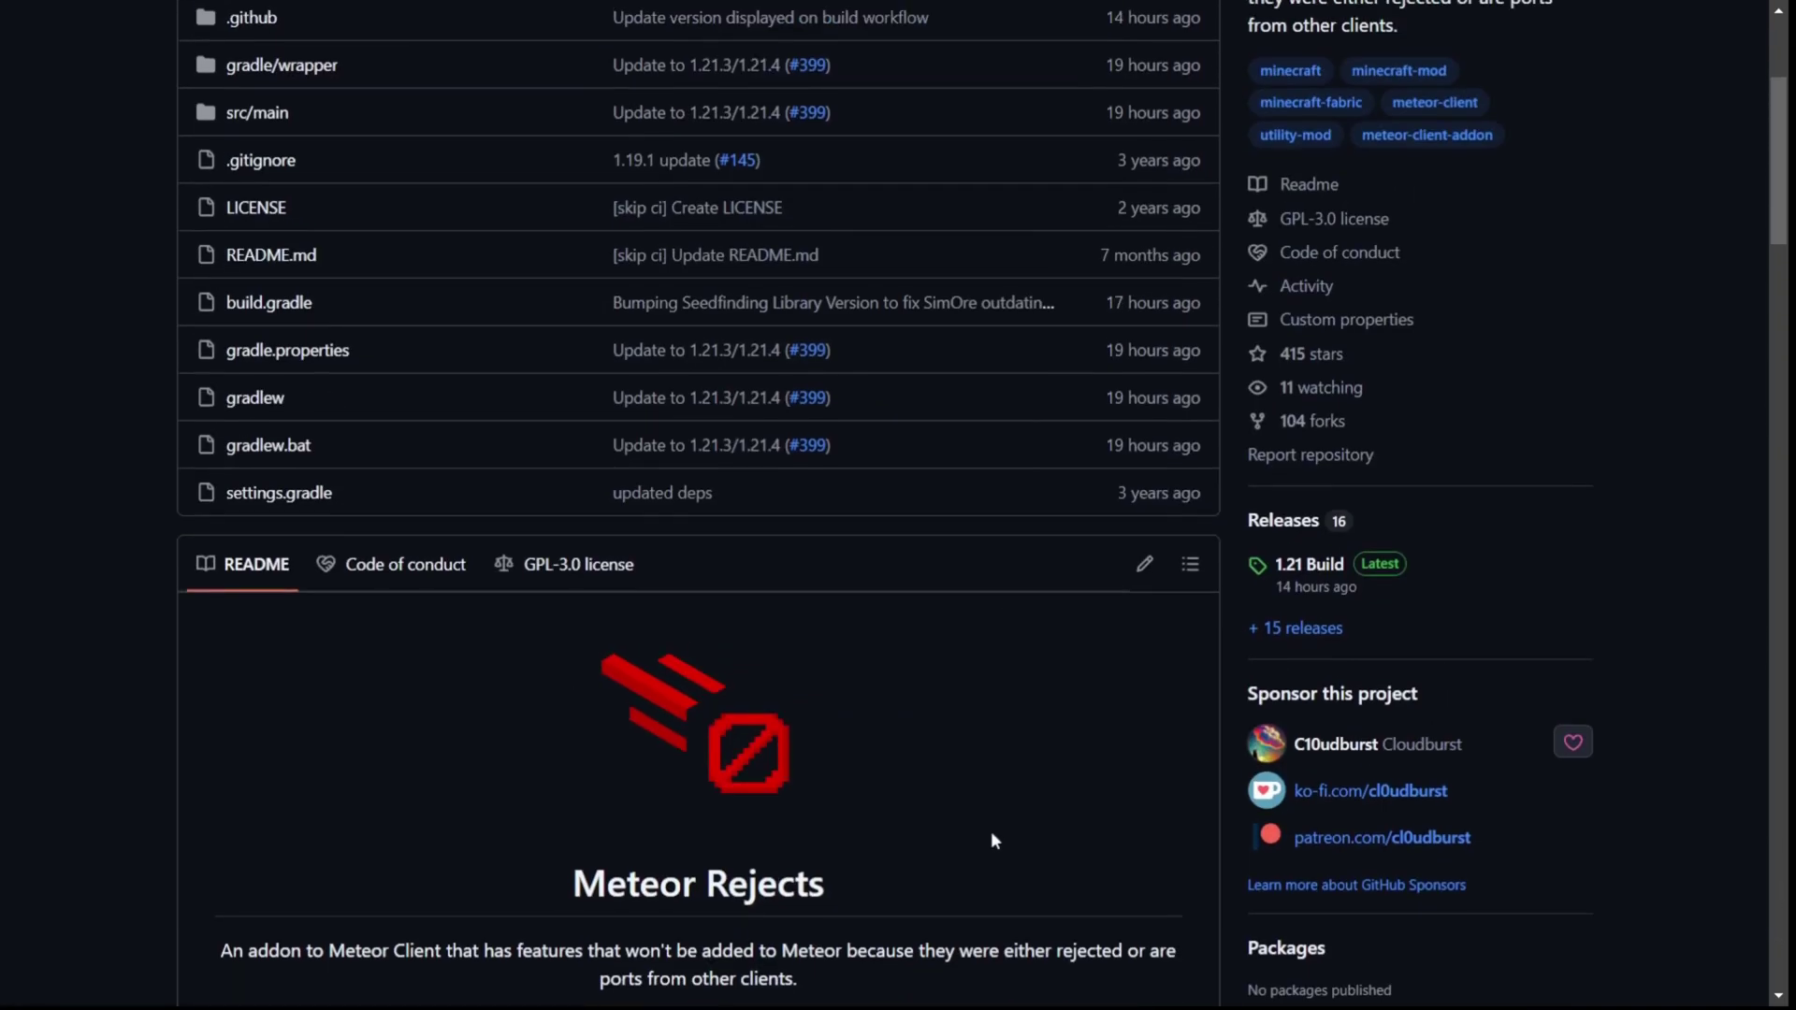
scroll(994, 830, up, 4)
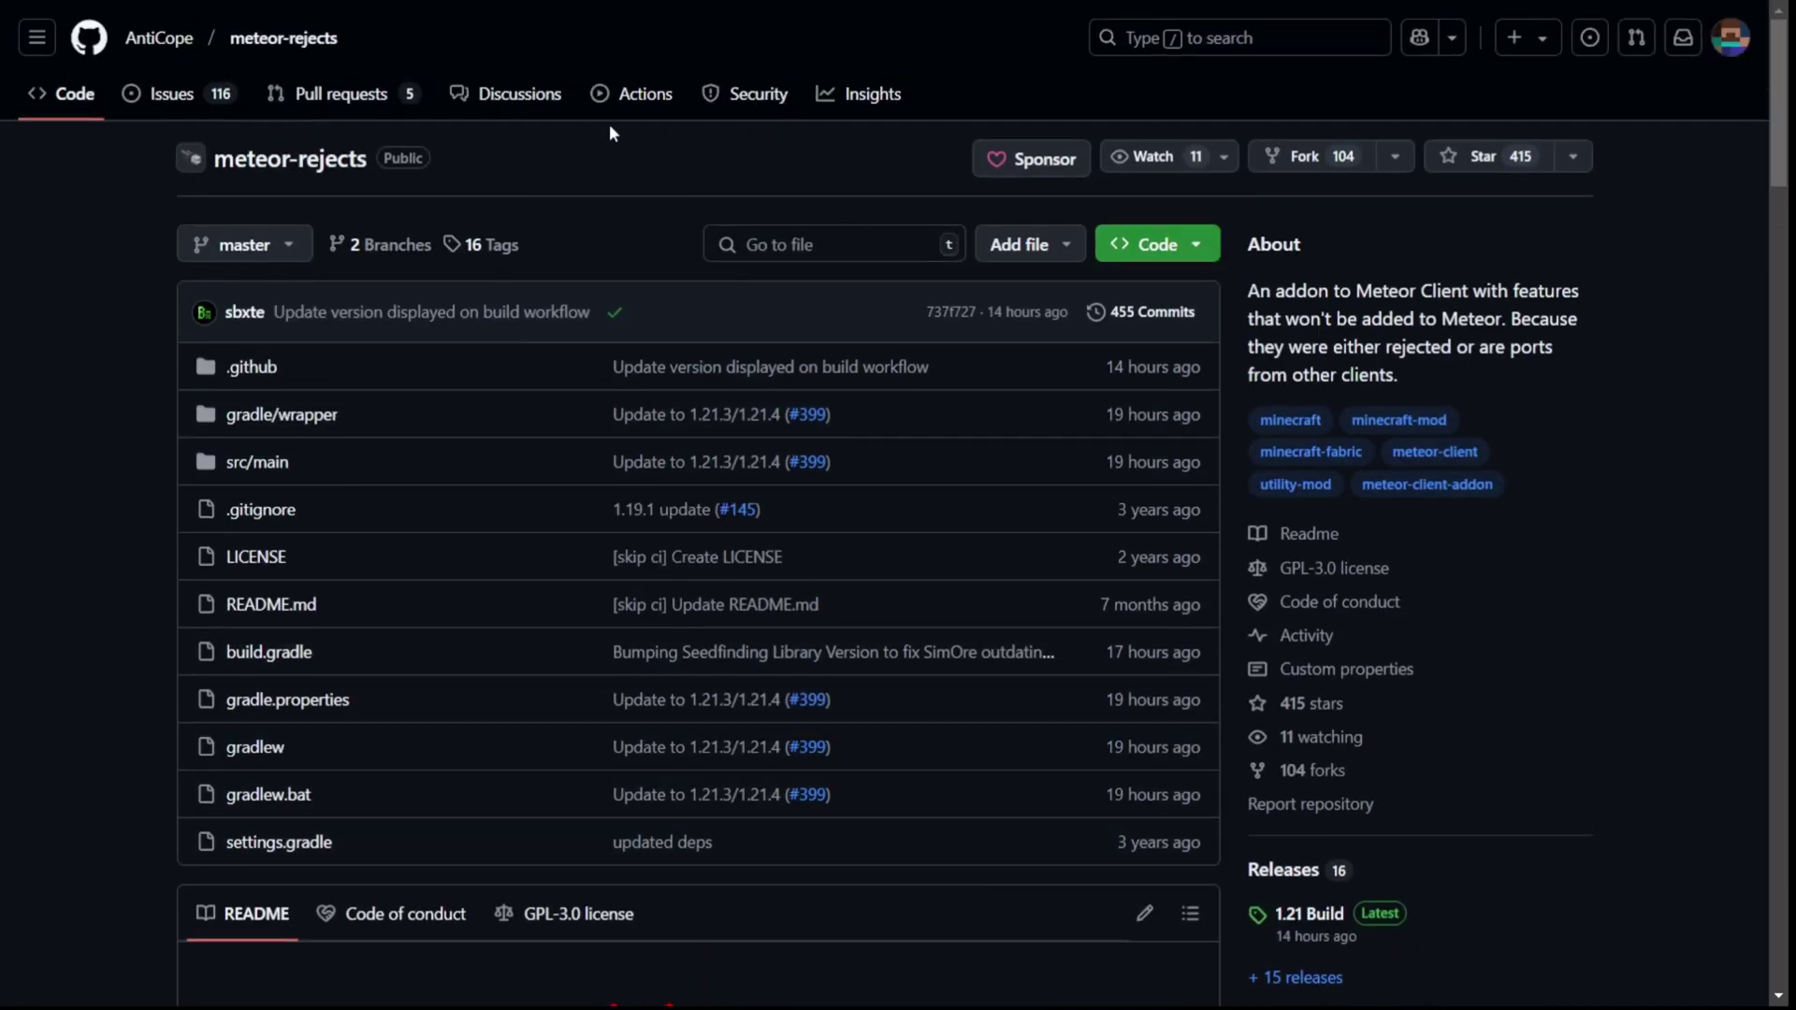
scroll(642, 150, down, 4)
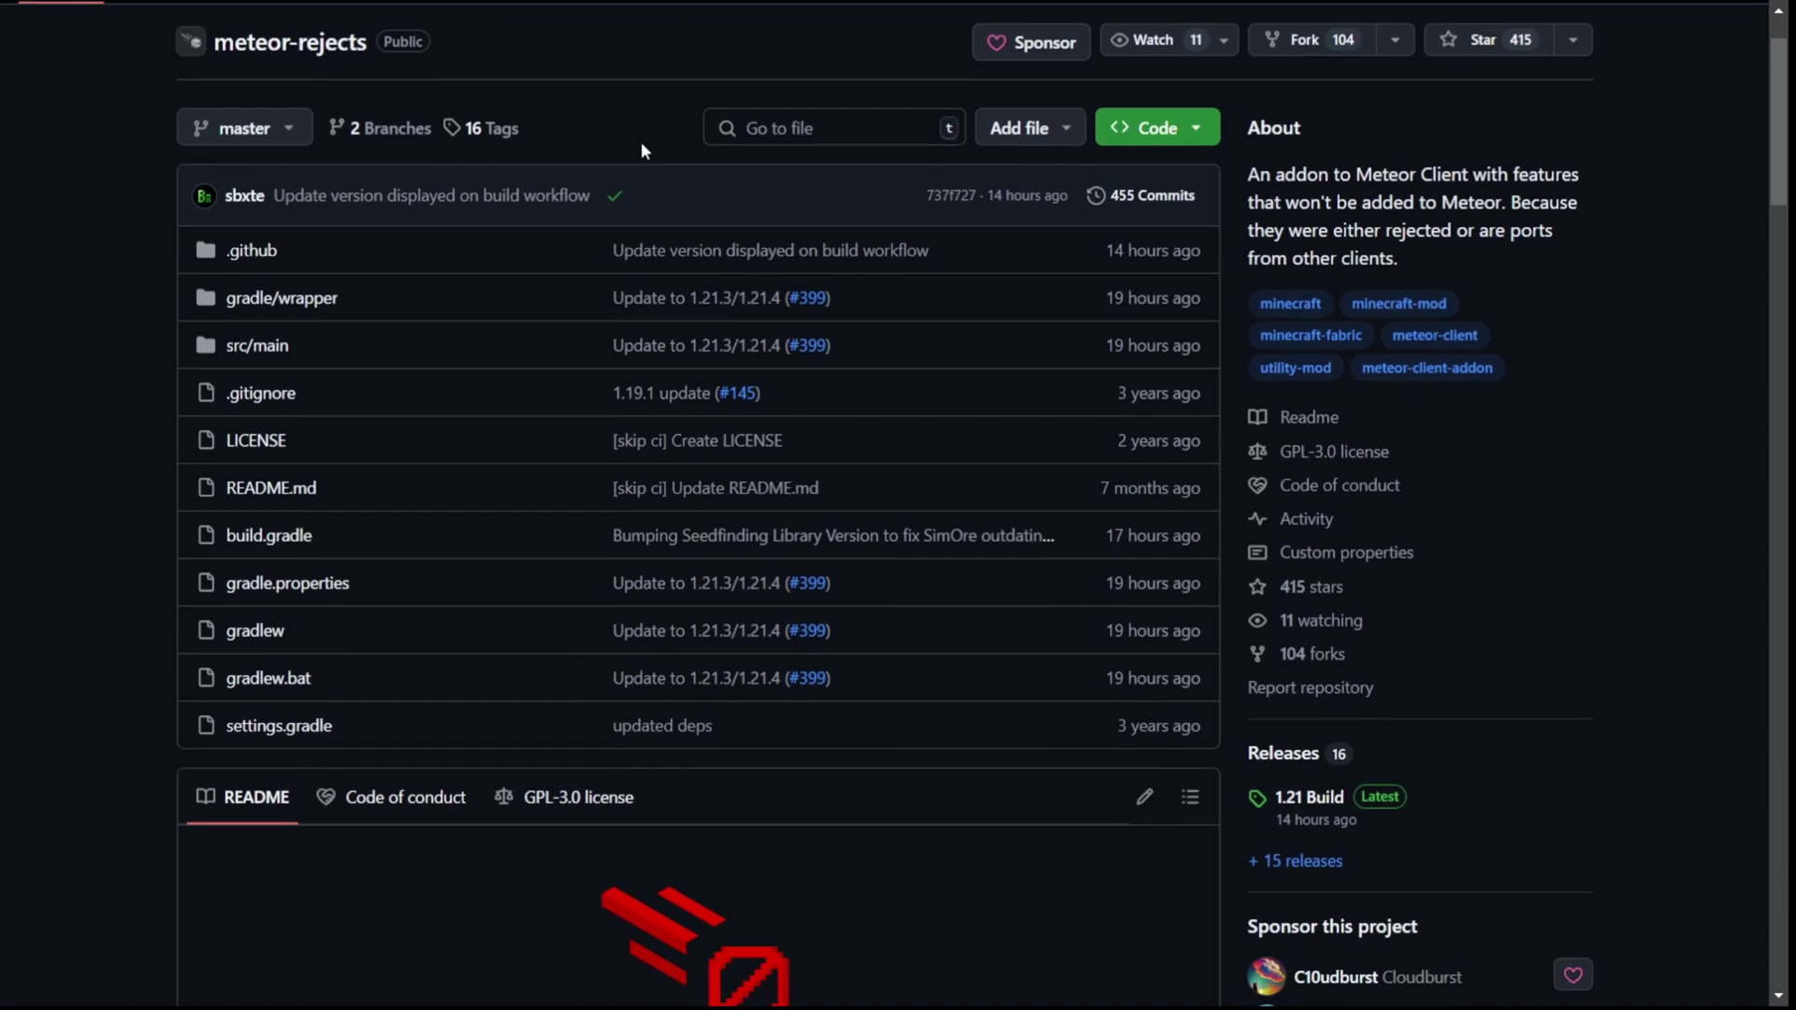
Step: Open the repository's releases page and review the Minecraft version of the latest build and the older builds
click(1278, 520)
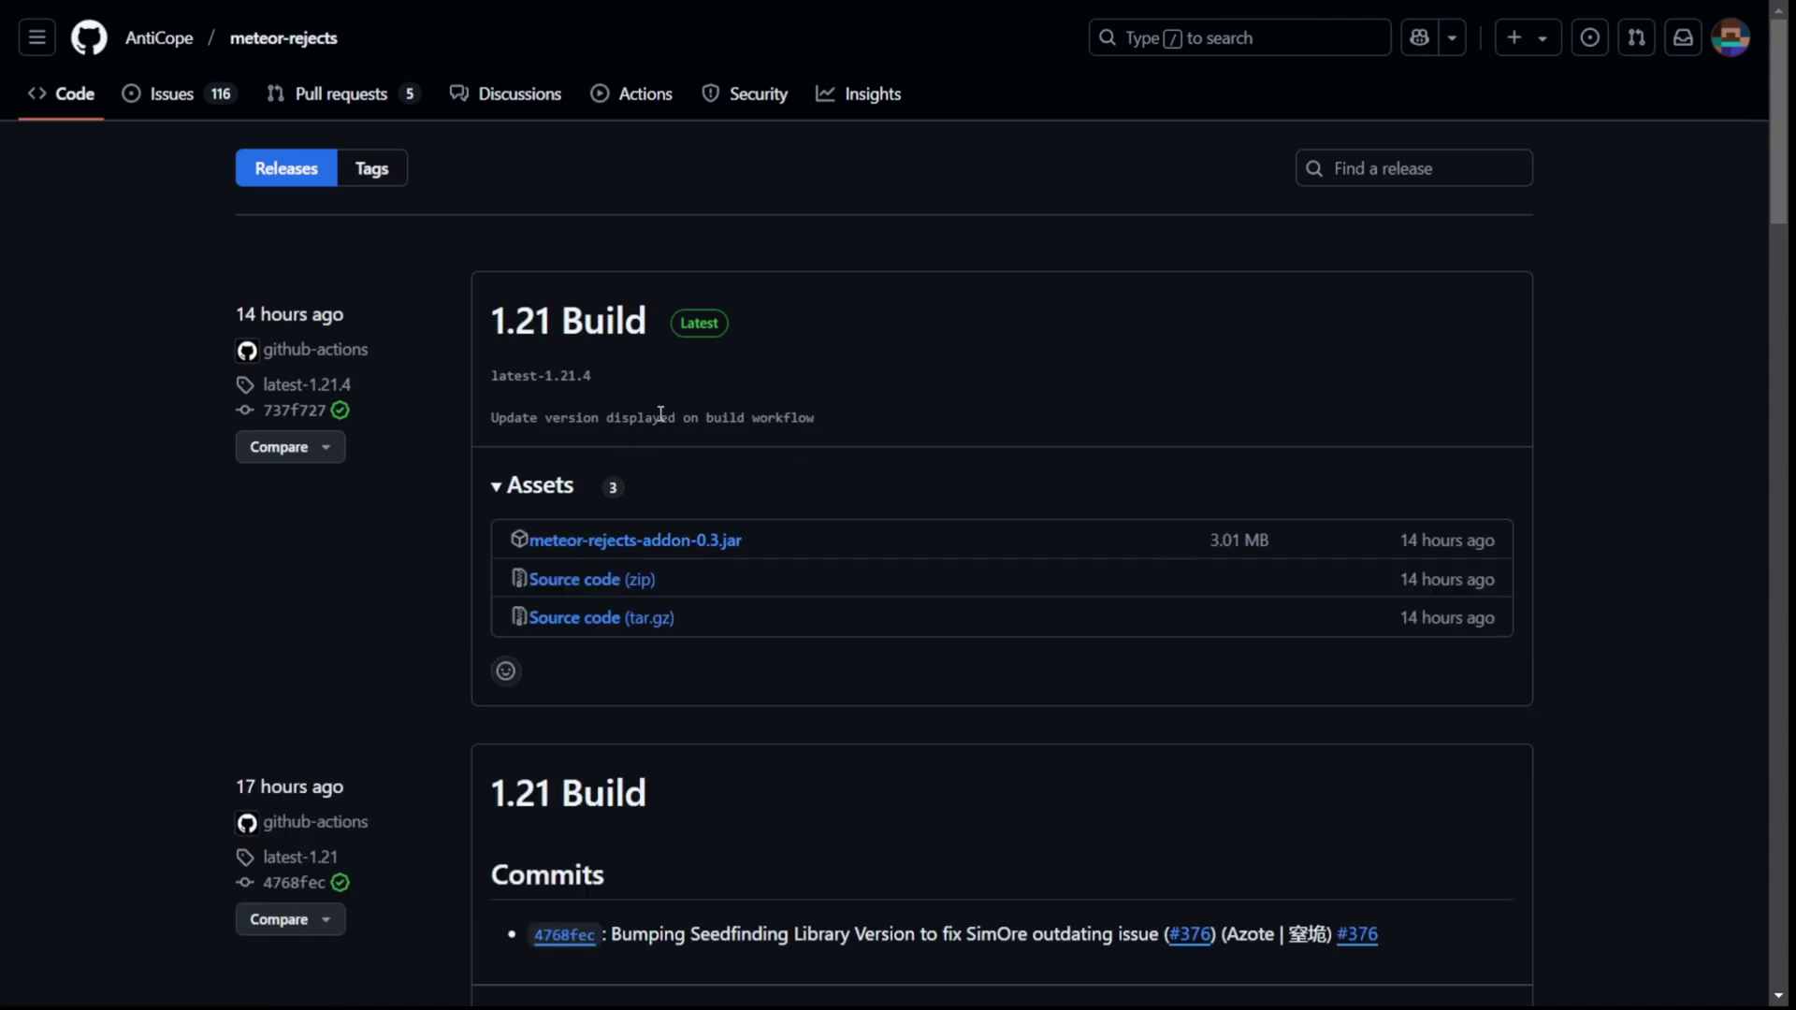
drag(604, 378, 490, 378)
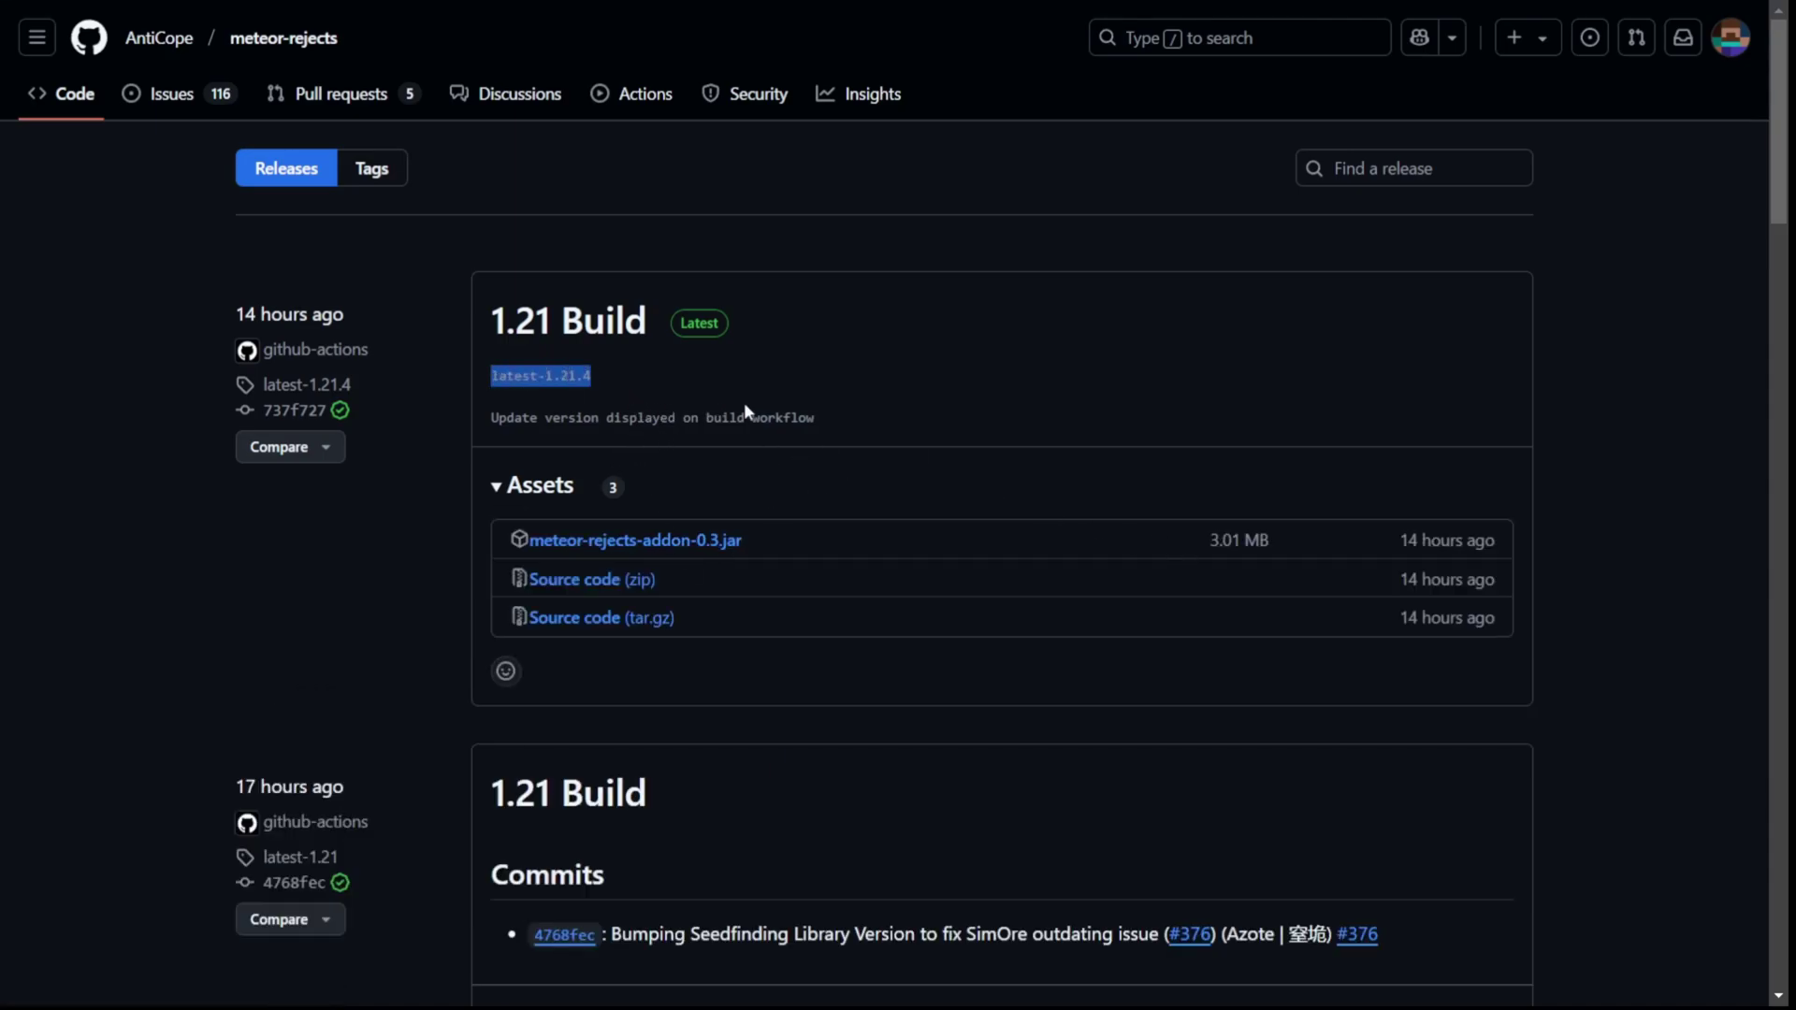
click(776, 412)
scroll(849, 374, down, 9)
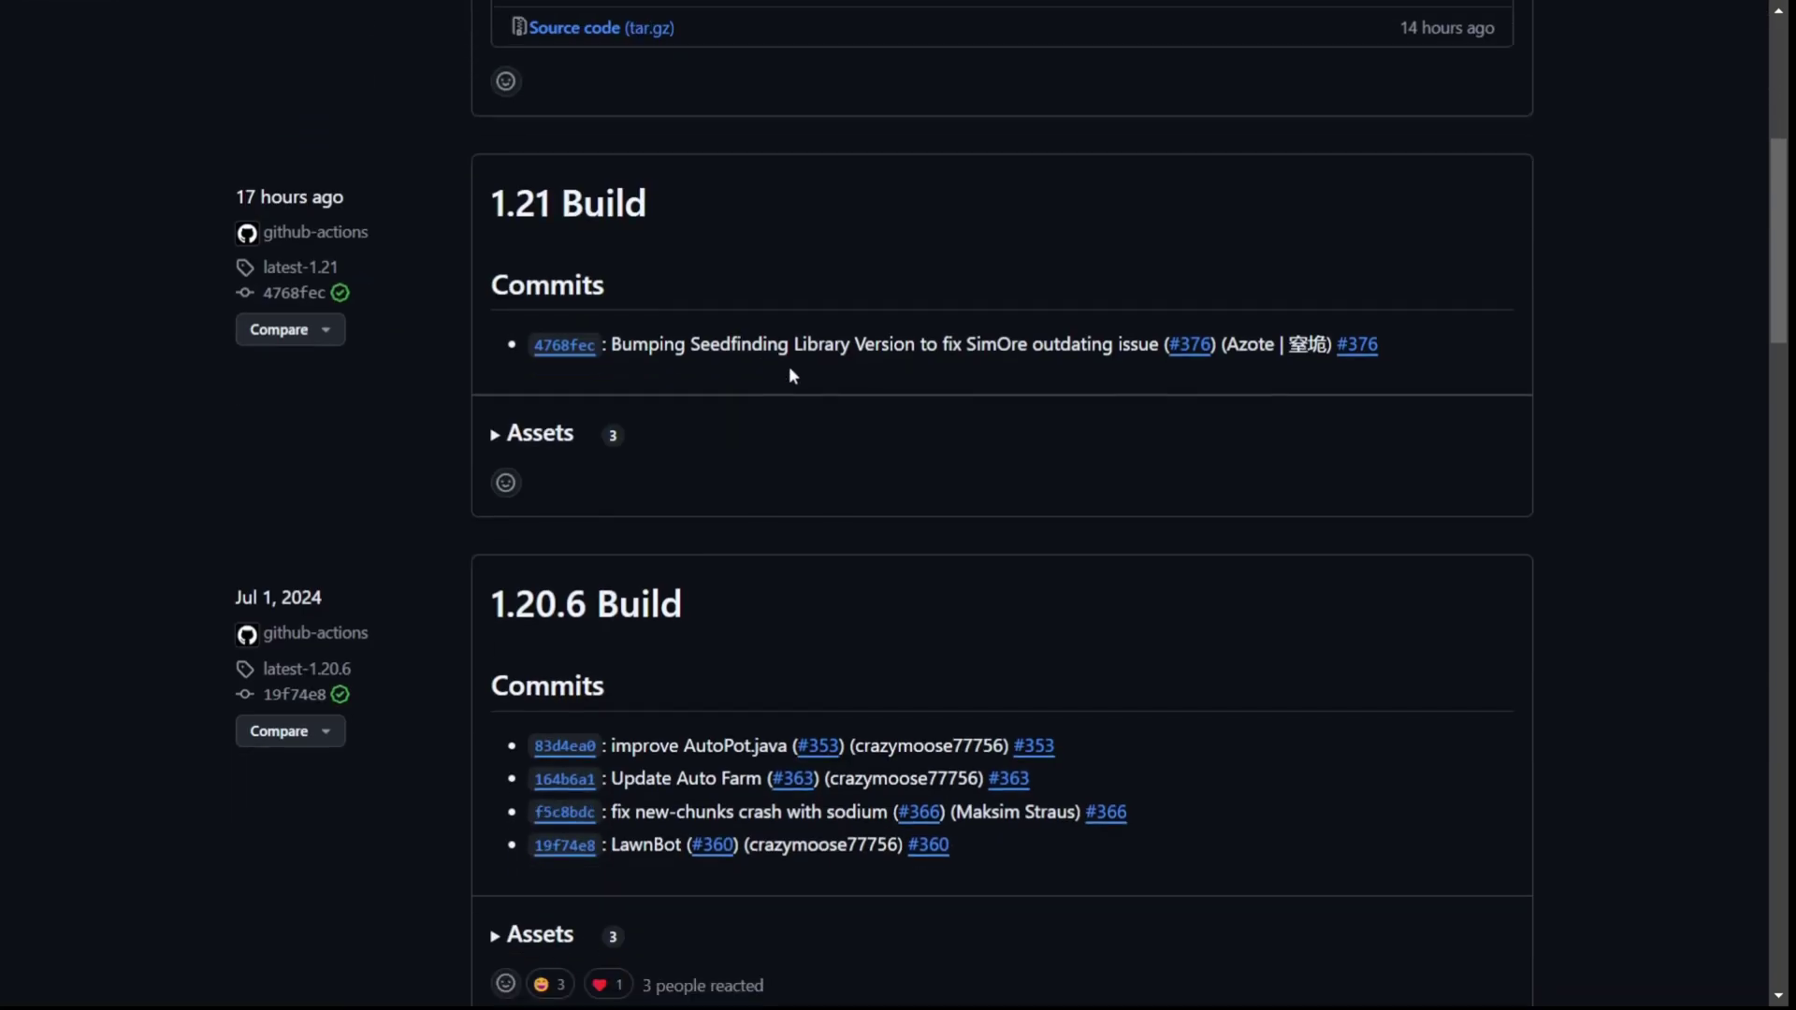
scroll(710, 449, down, 6)
scroll(692, 486, up, 15)
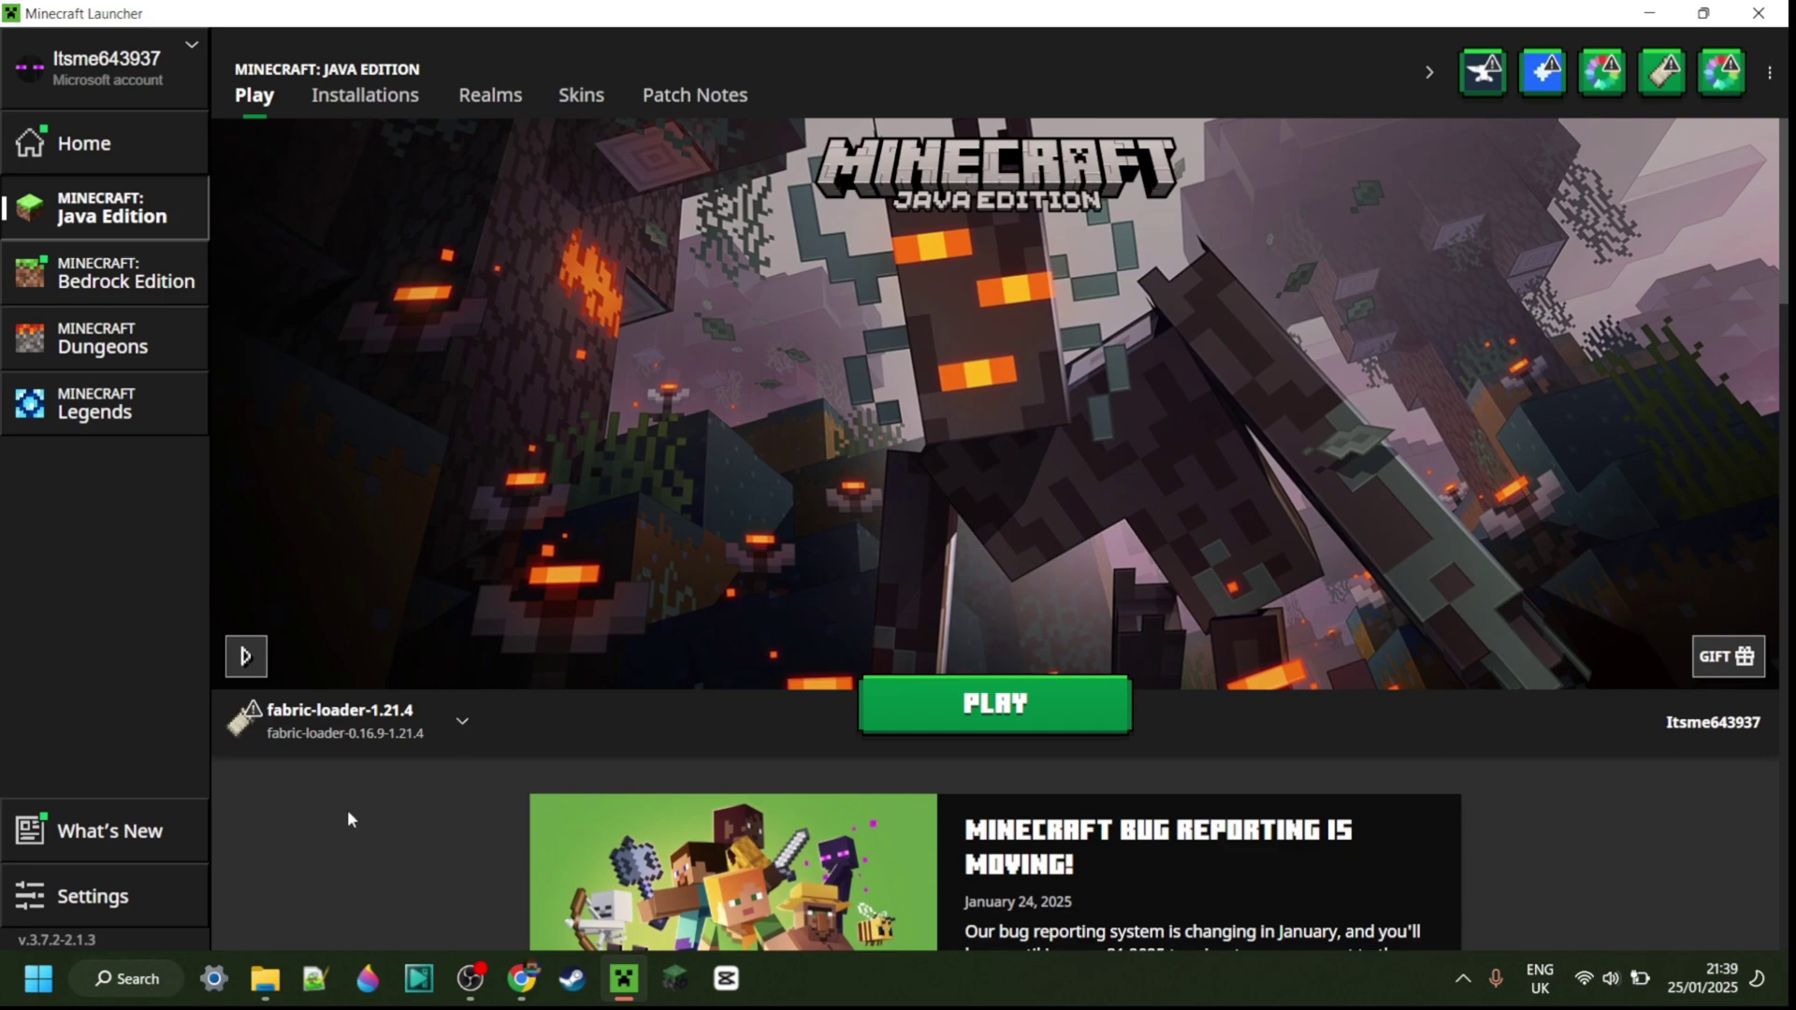
Step: Select the fabric-loader-1.21.4 installation in the Minecraft Launcher and minimise the launcher window
click(363, 736)
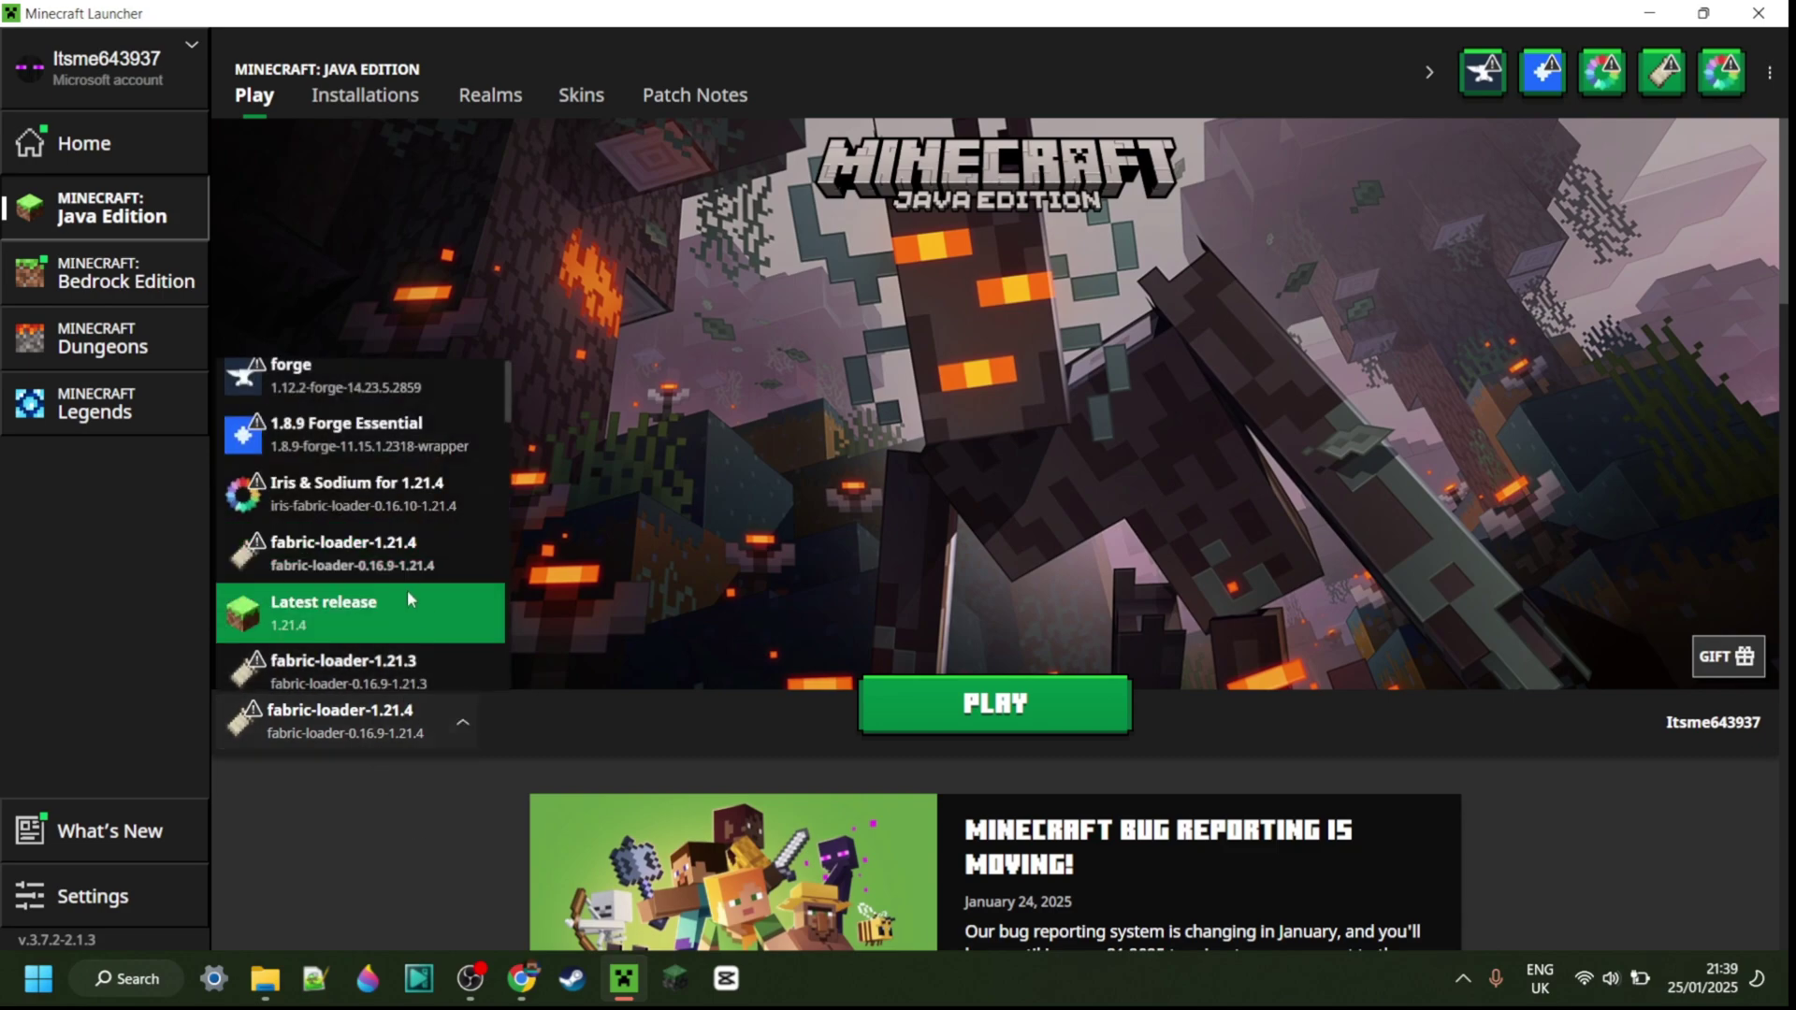
click(400, 565)
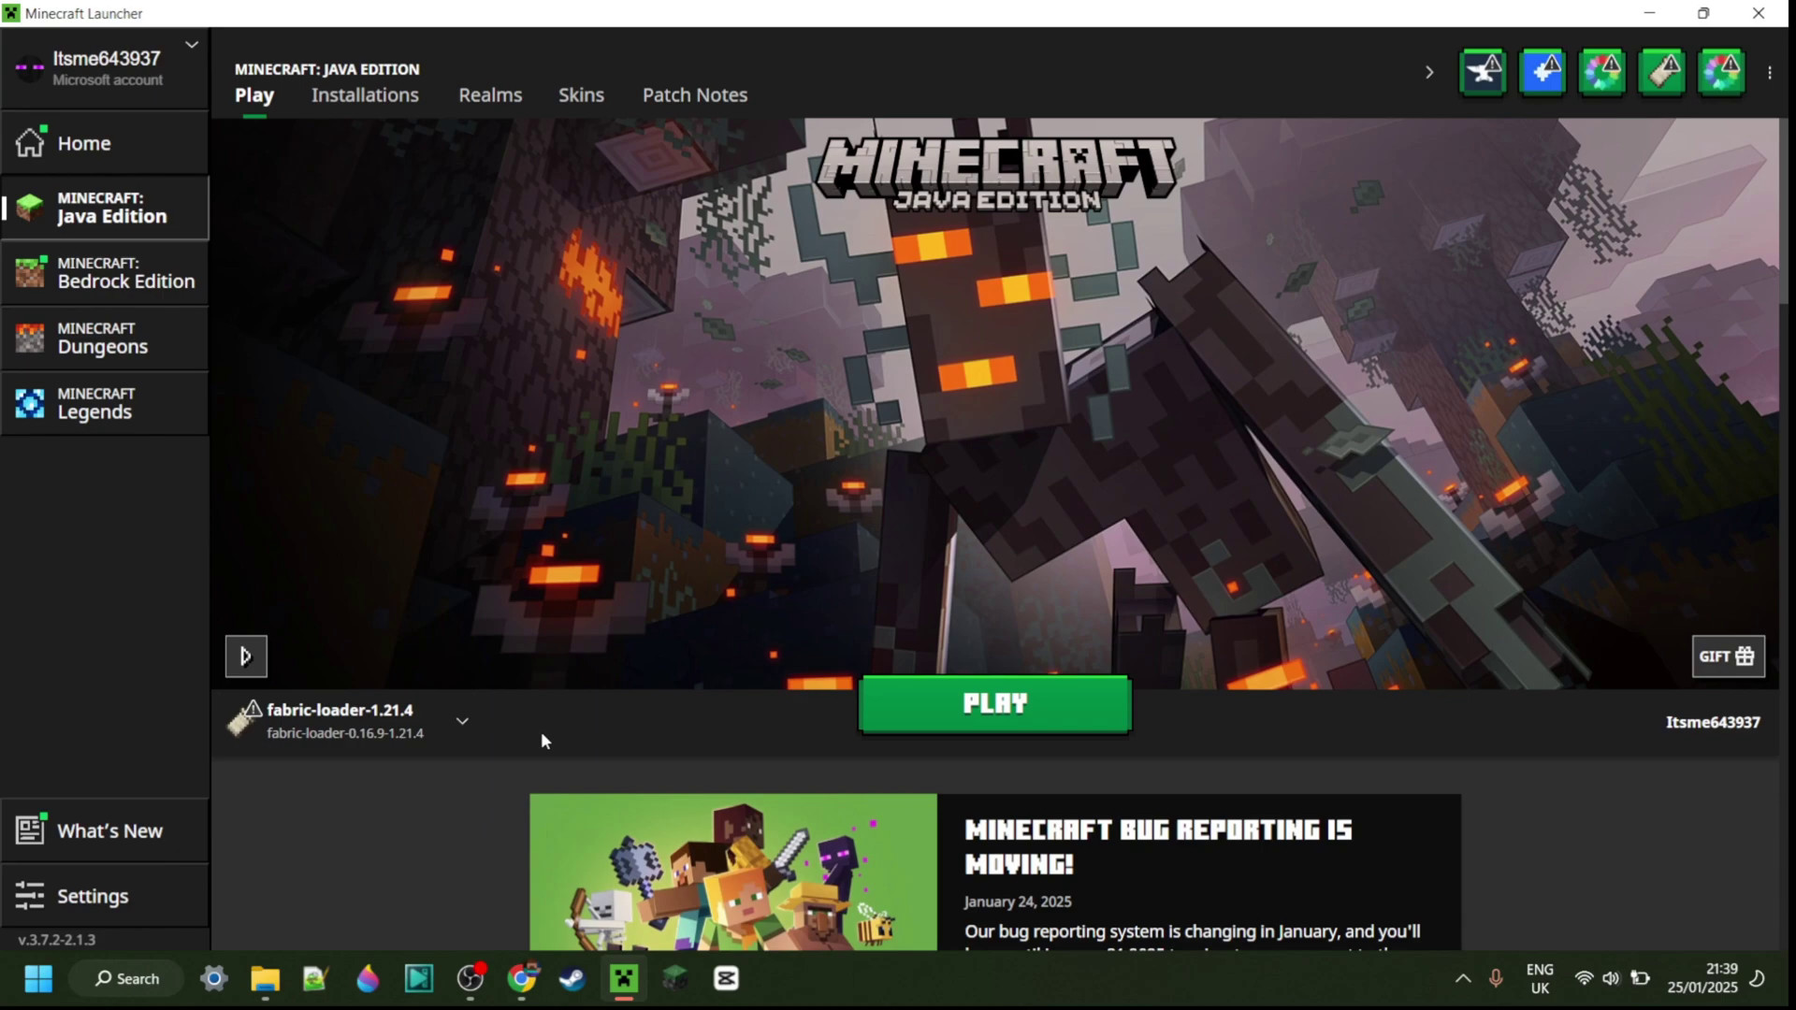
click(1649, 15)
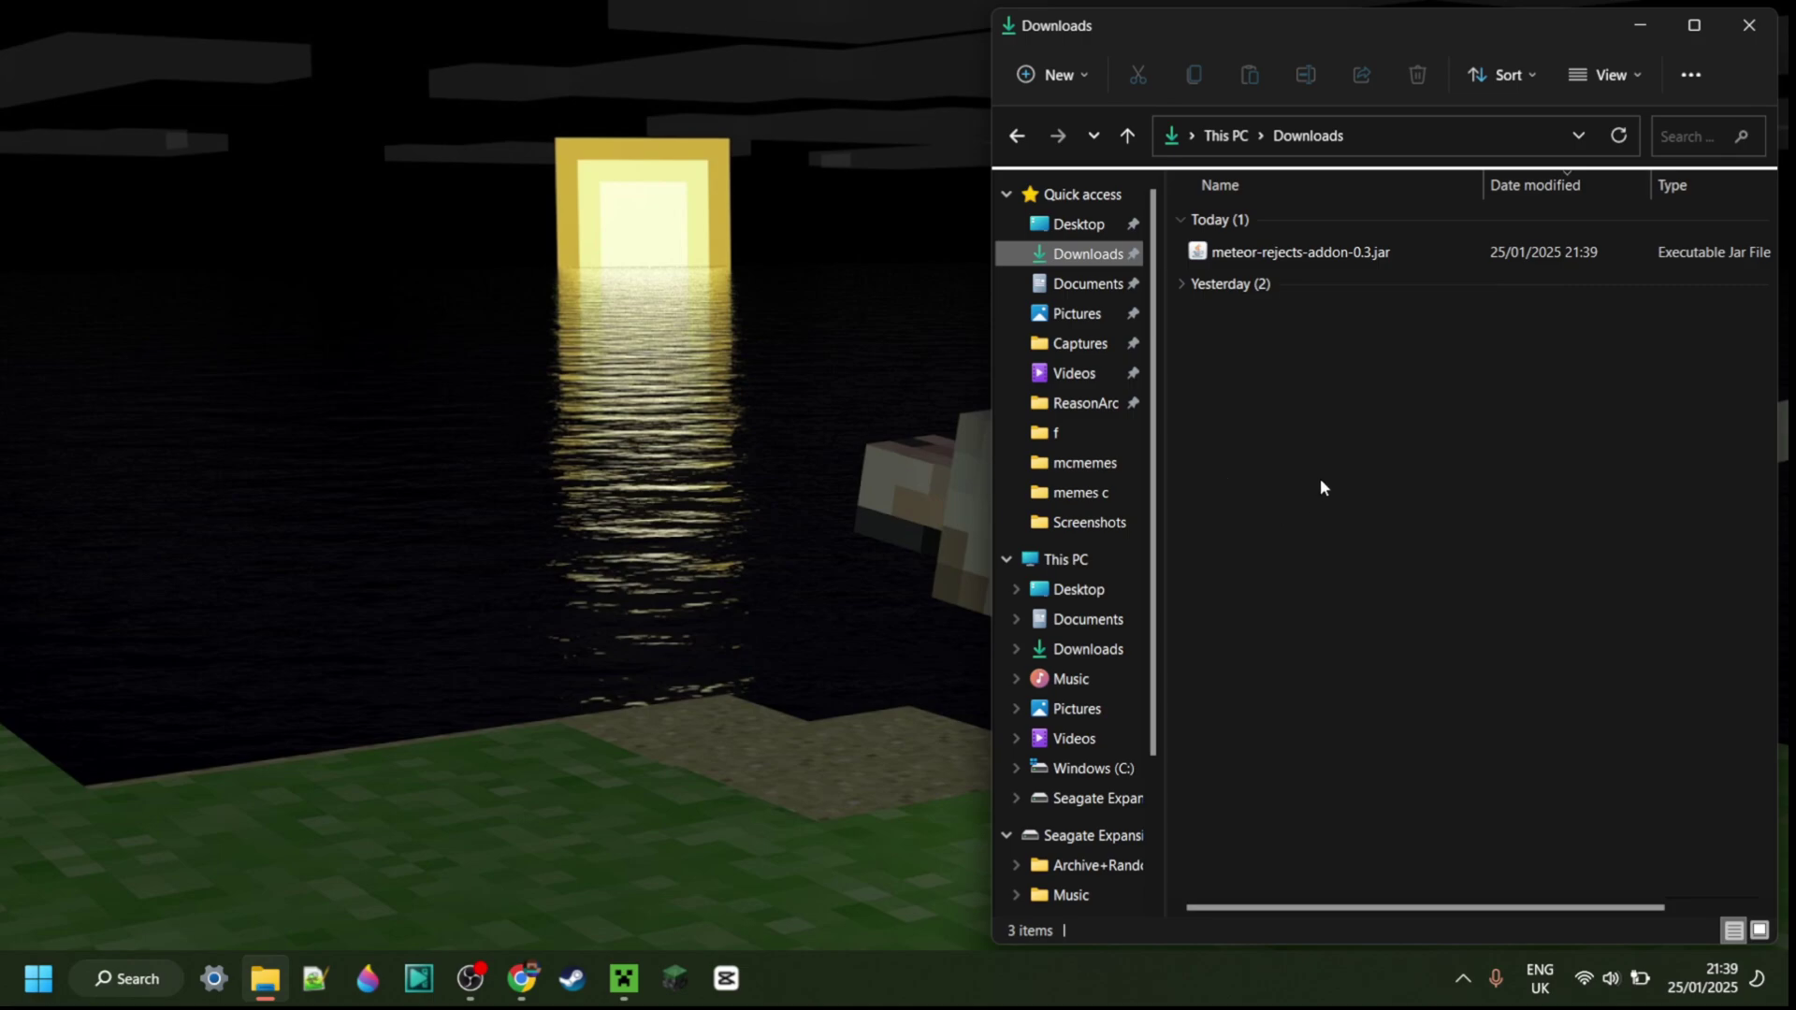
Step: Run appdata and open the mods folder inside Roaming\.minecraft
key(super+r)
text(ap)
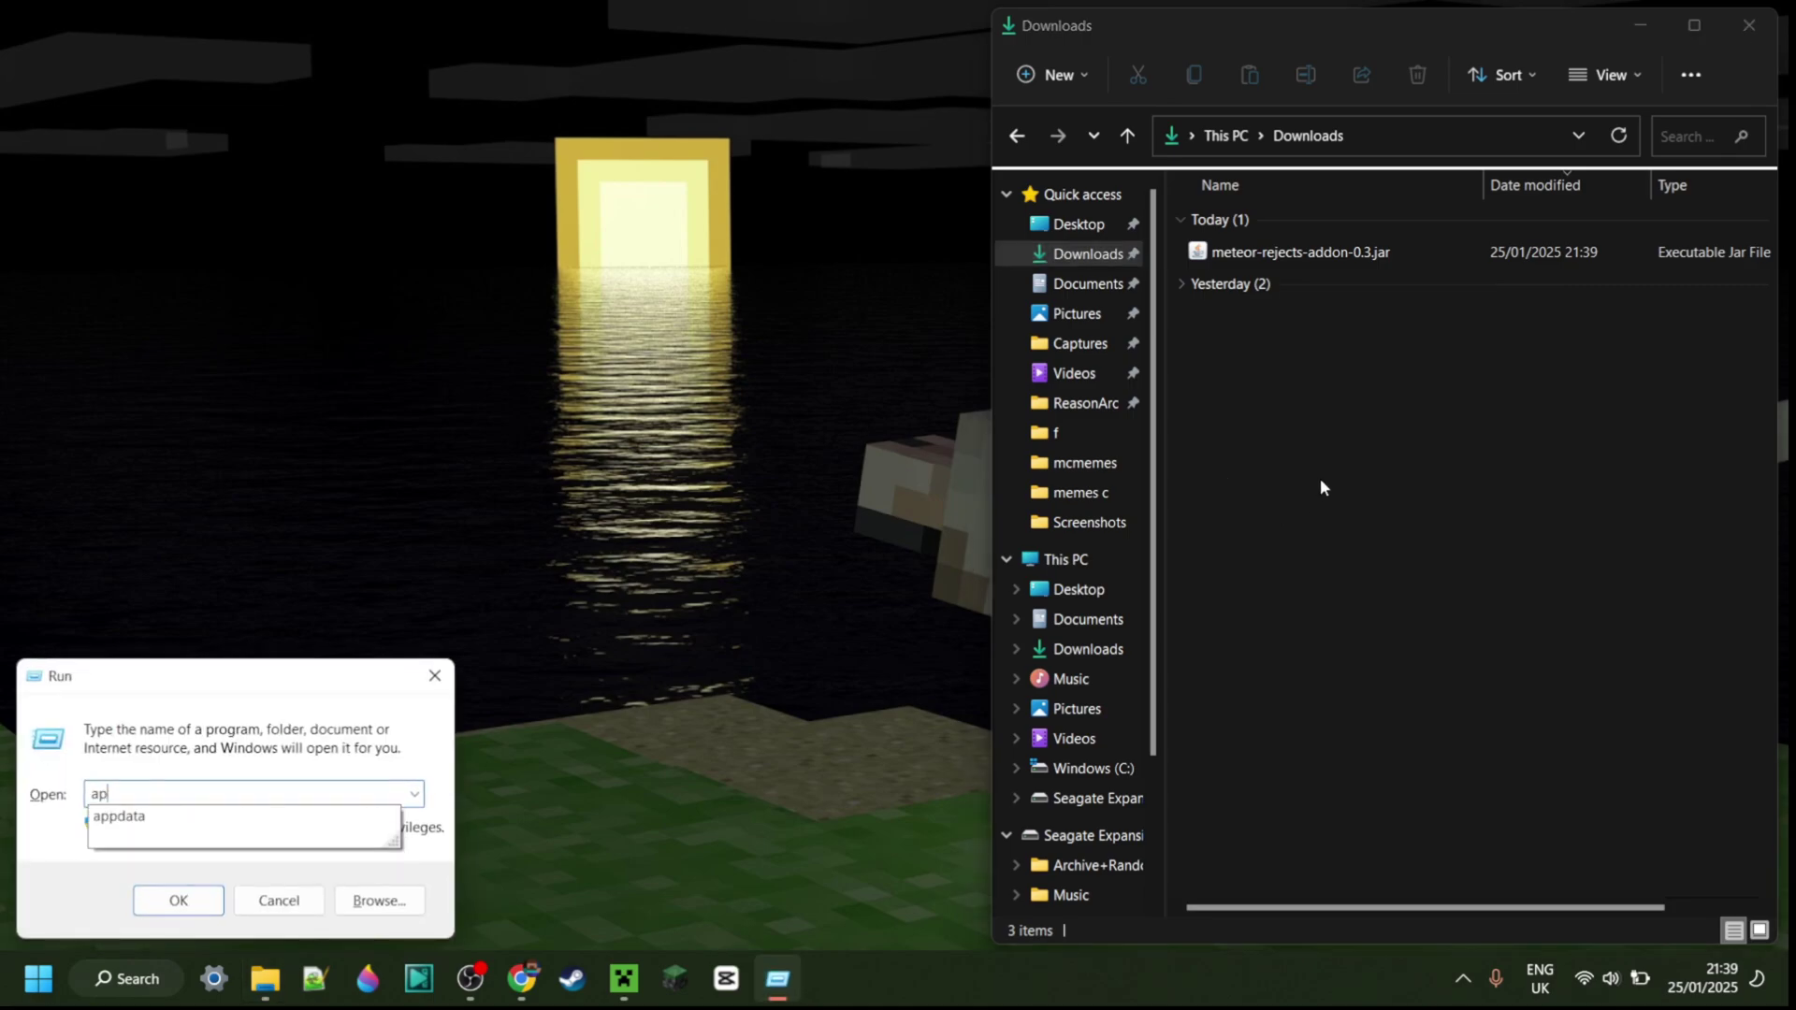
text(pdata)
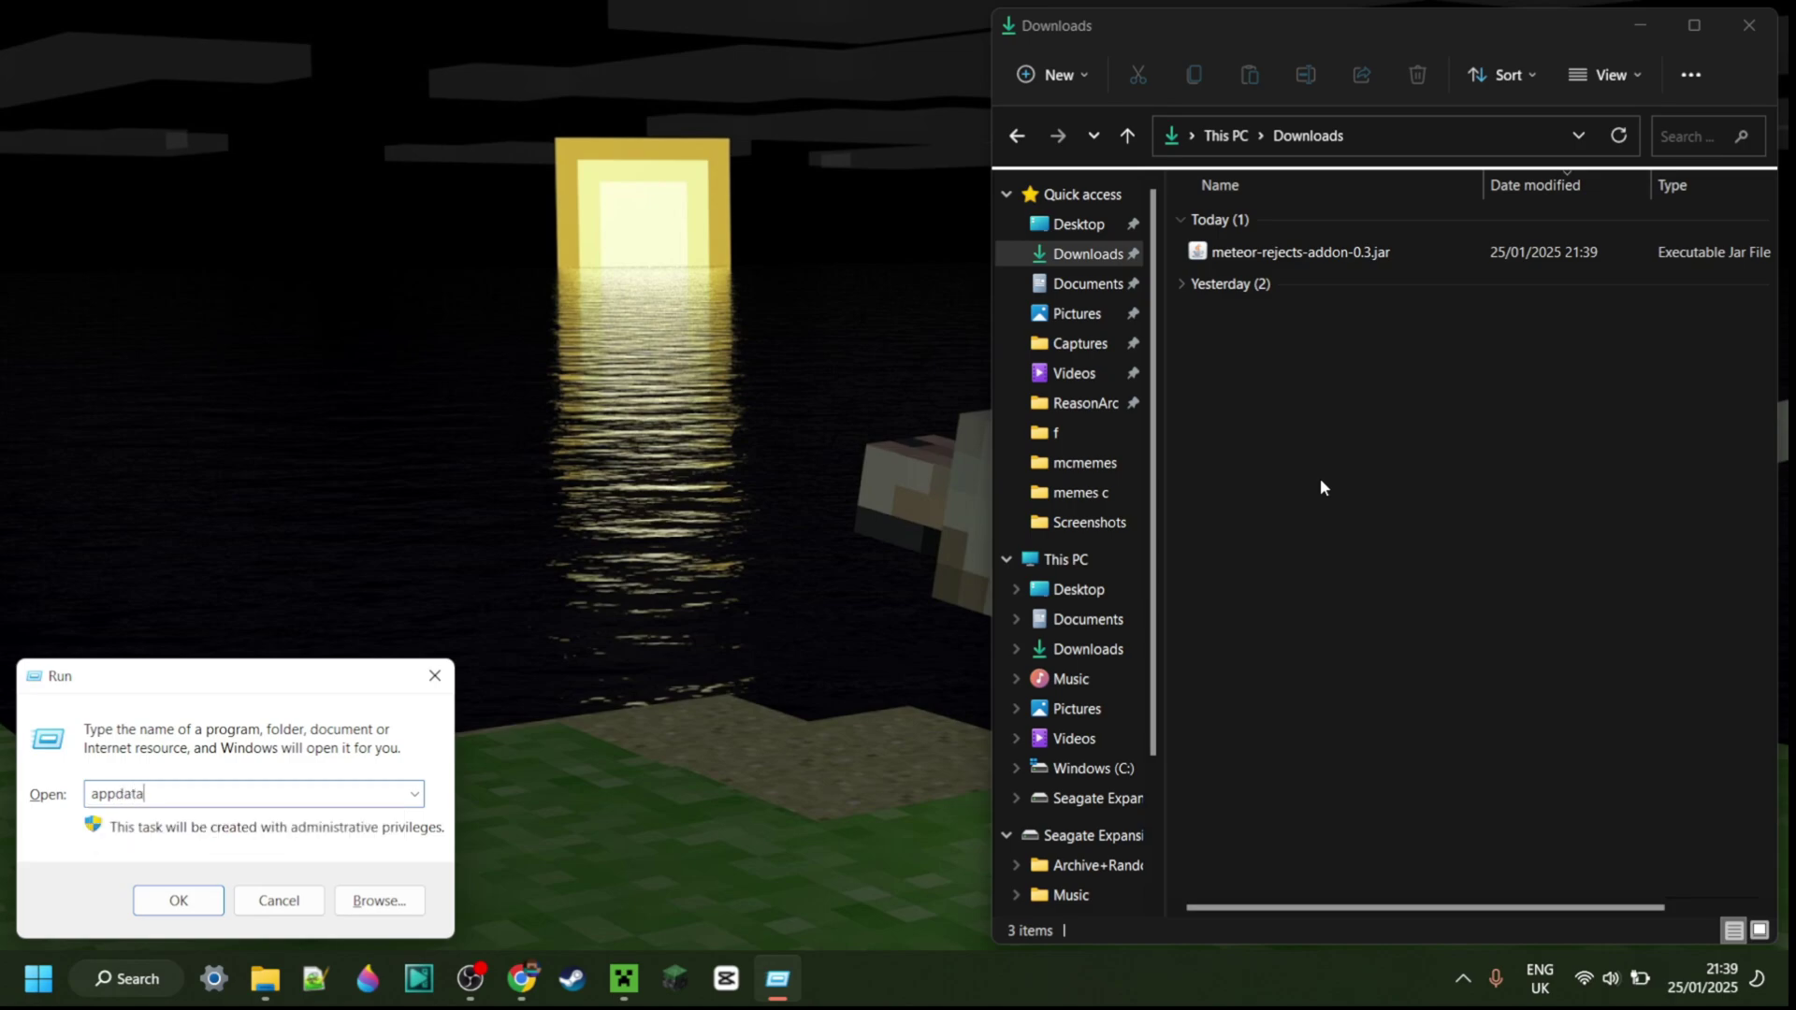
key(Return)
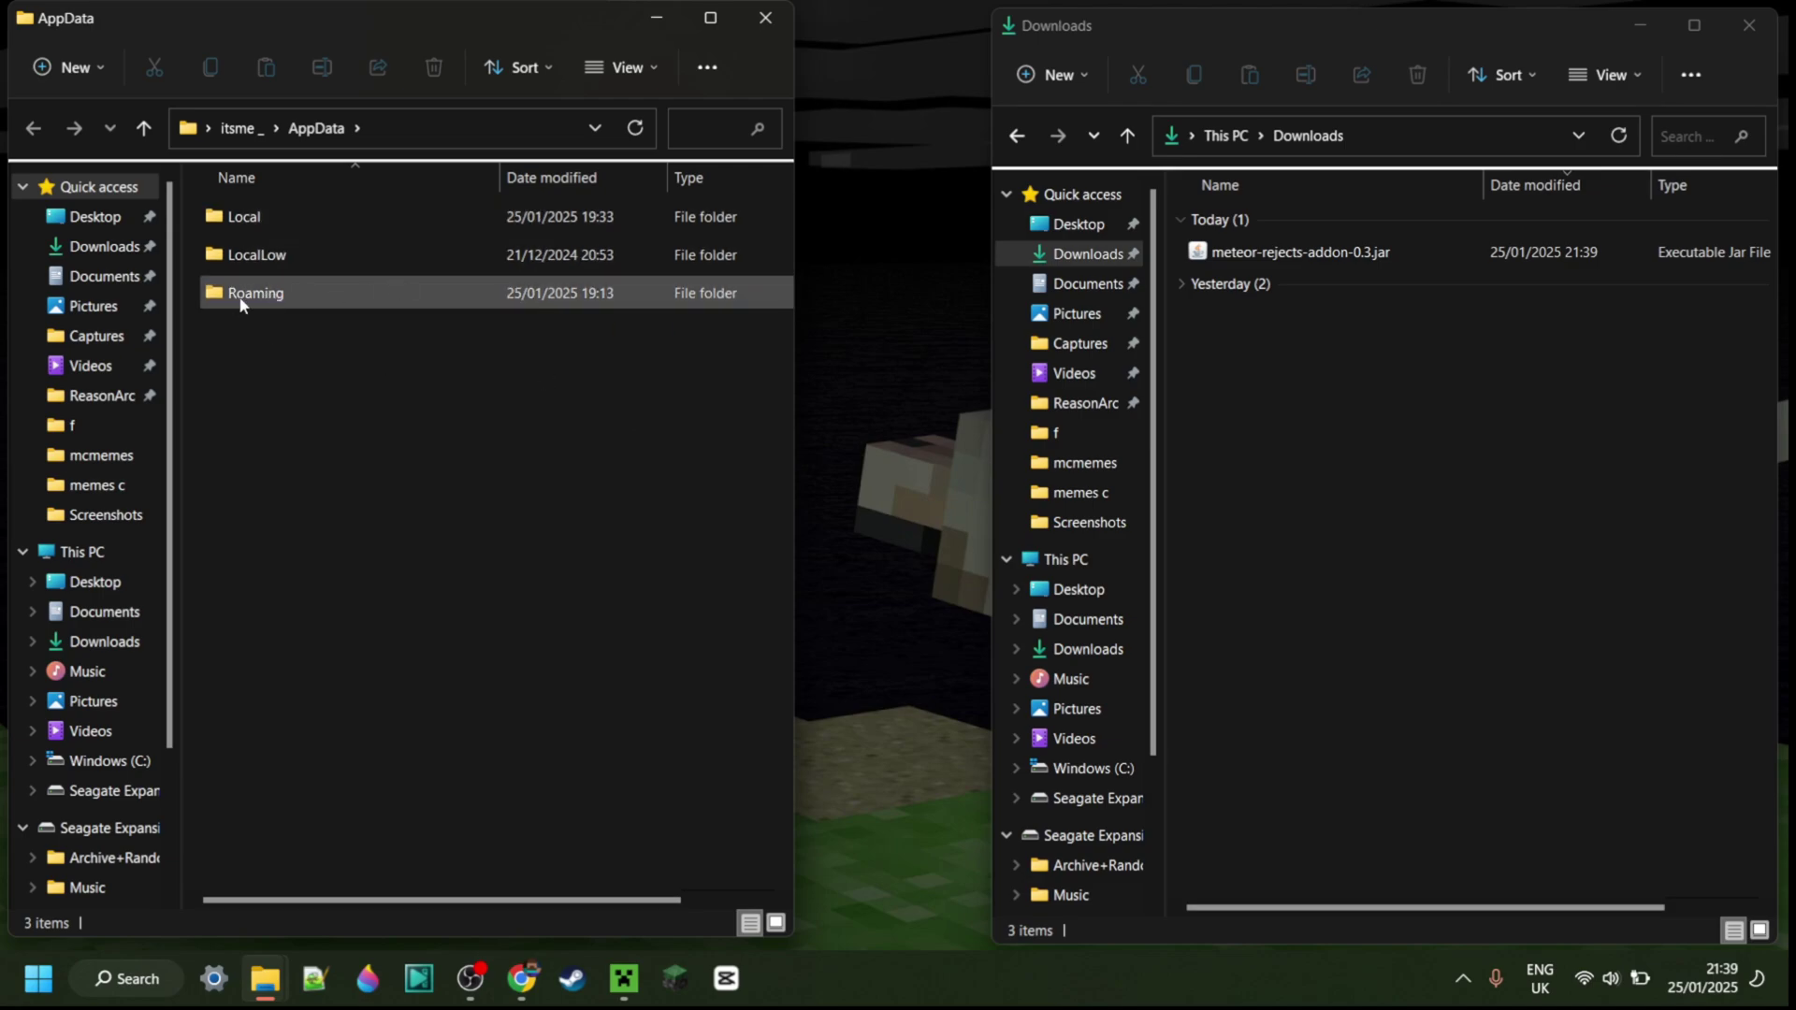
double_click(256, 300)
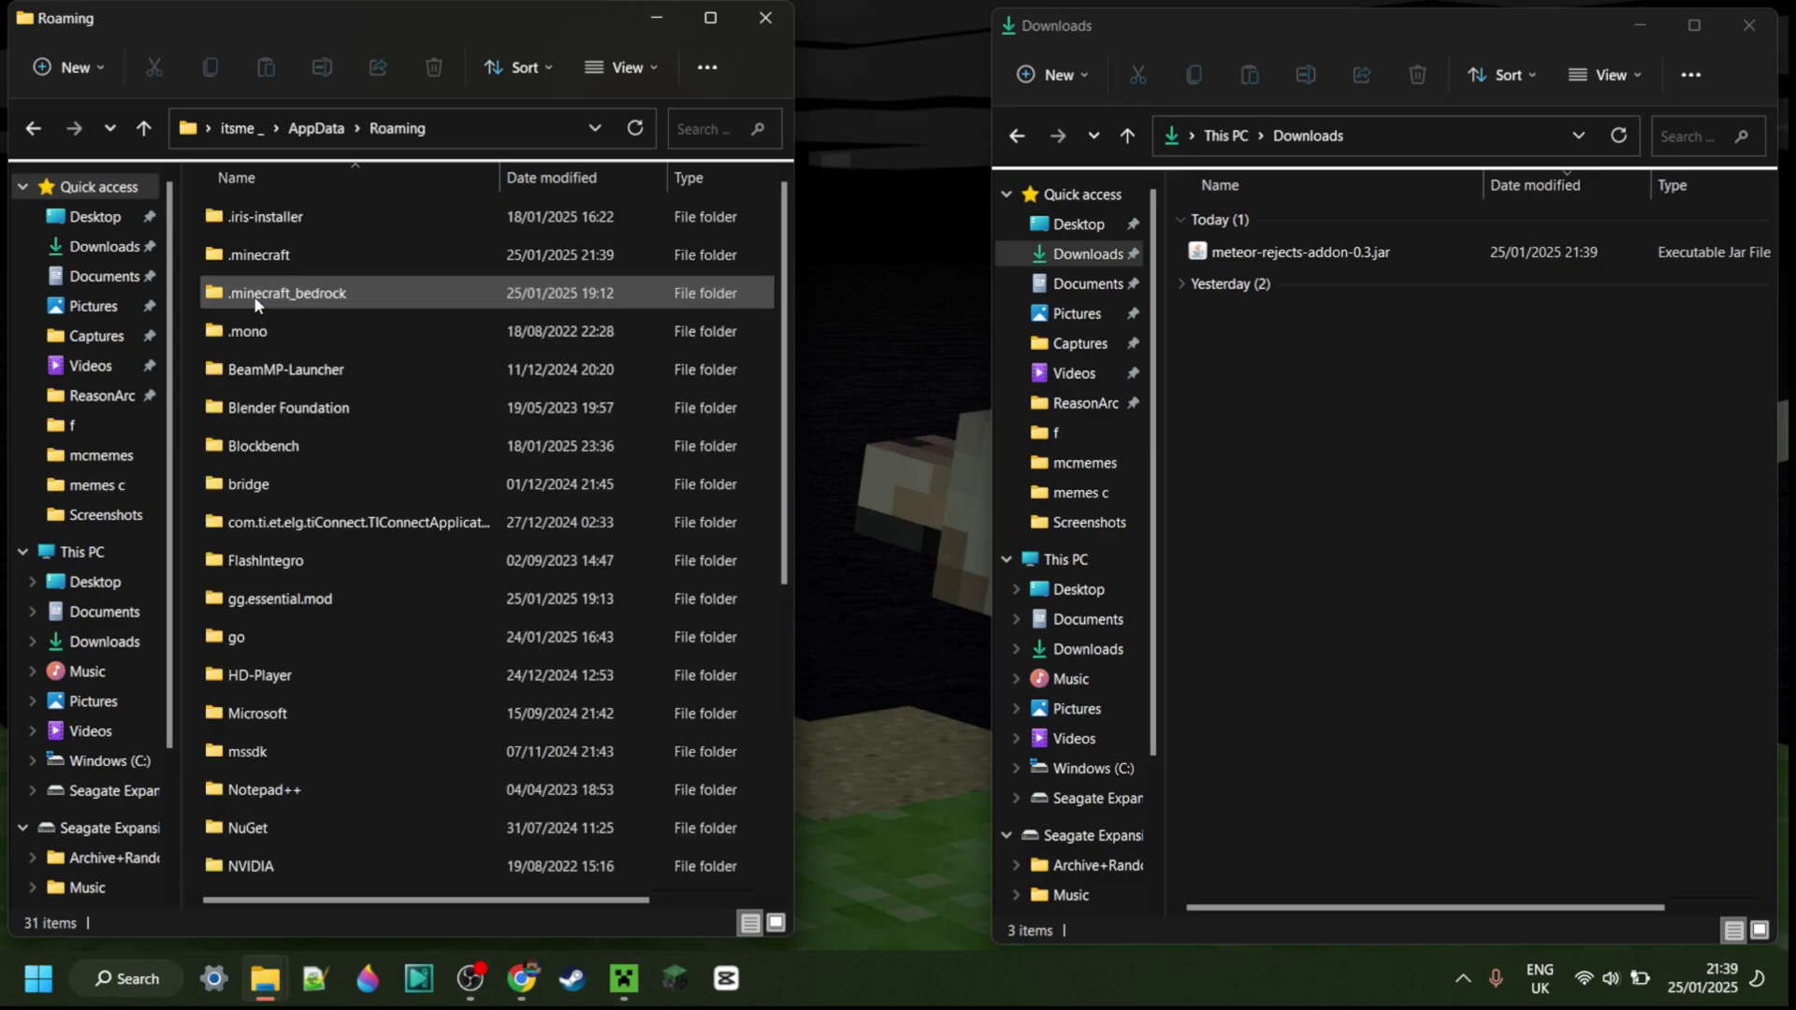
double_click(300, 258)
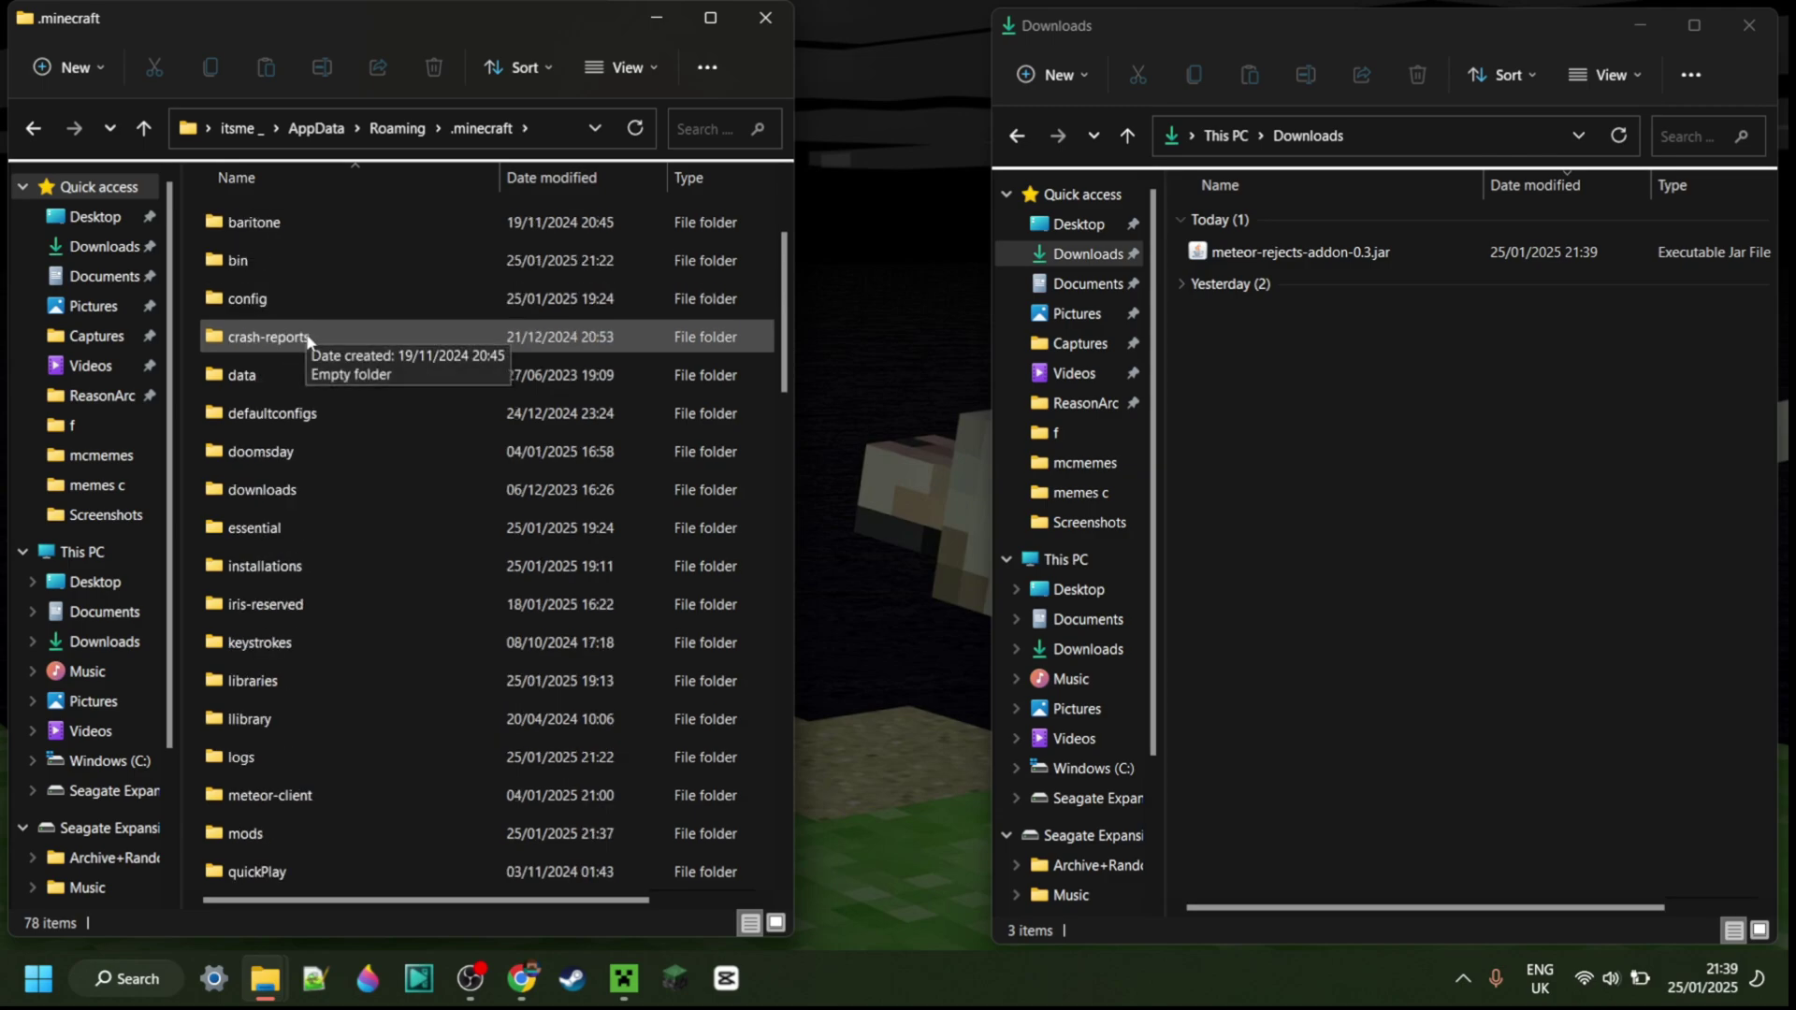
double_click(284, 836)
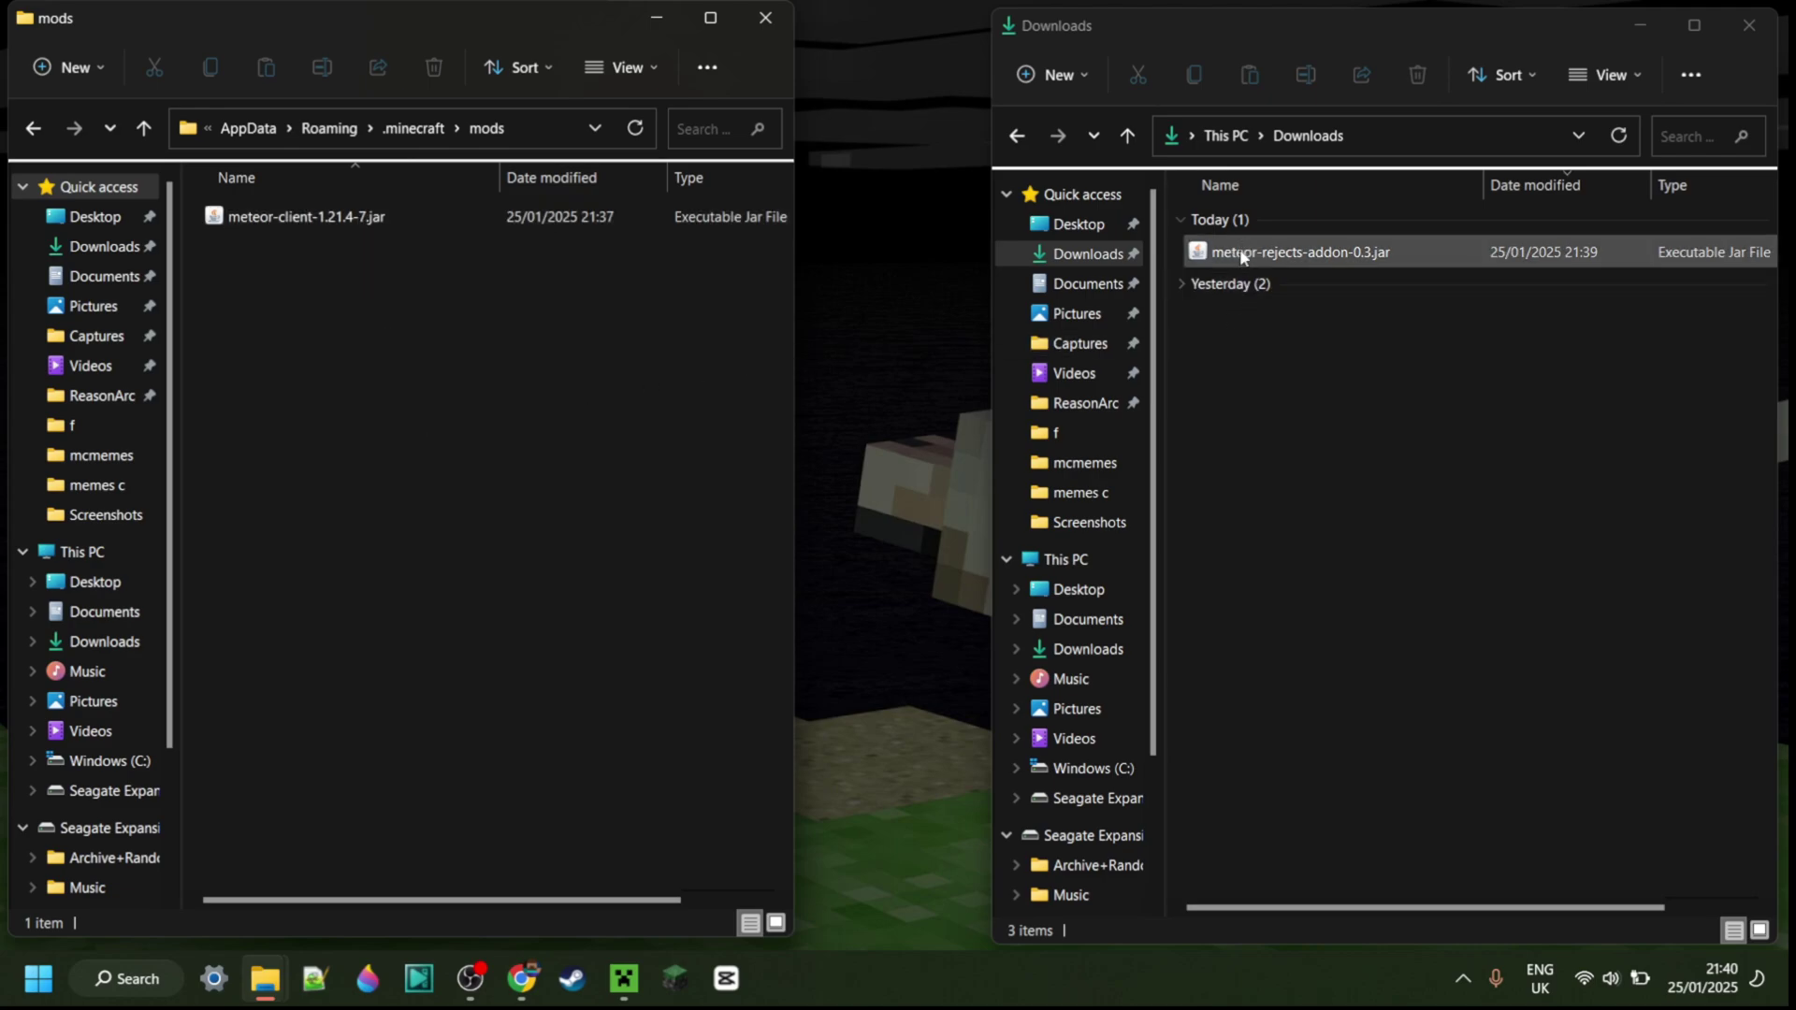
Step: Move meteor-rejects-addon-0.3.jar from Downloads into the mods folder and close both folder windows
drag(1237, 249, 449, 329)
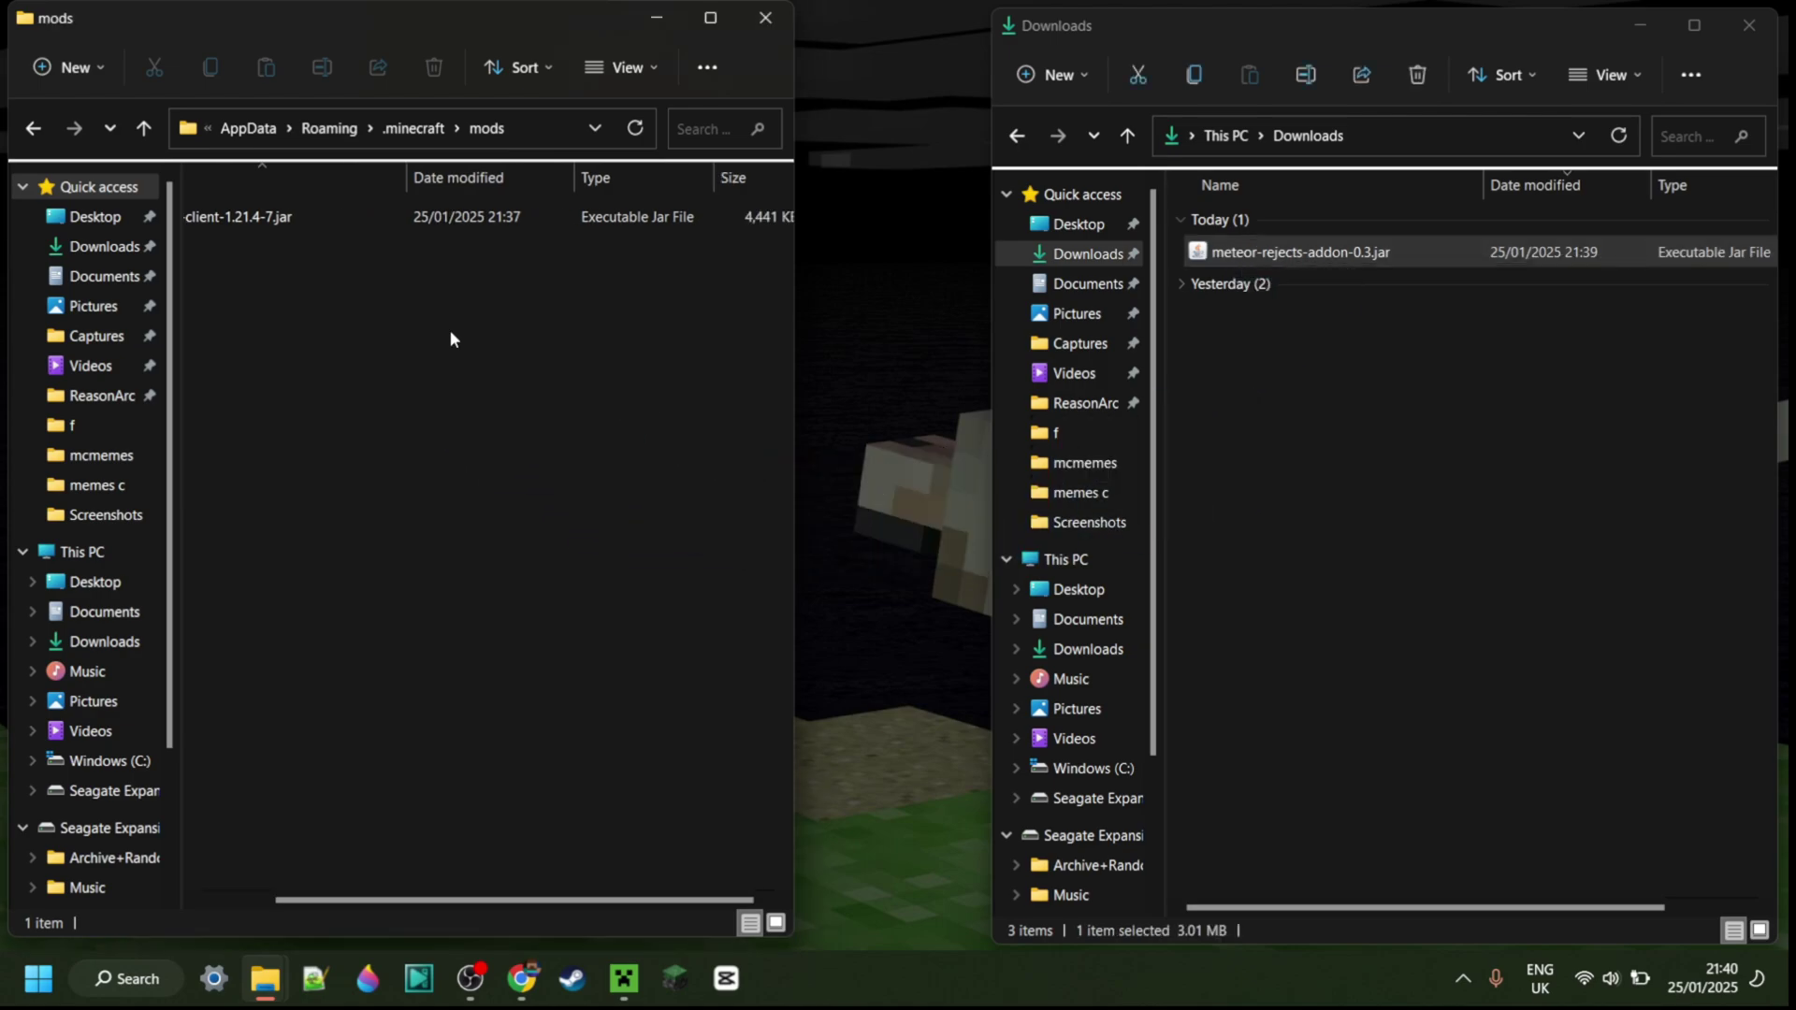
drag(485, 899, 429, 900)
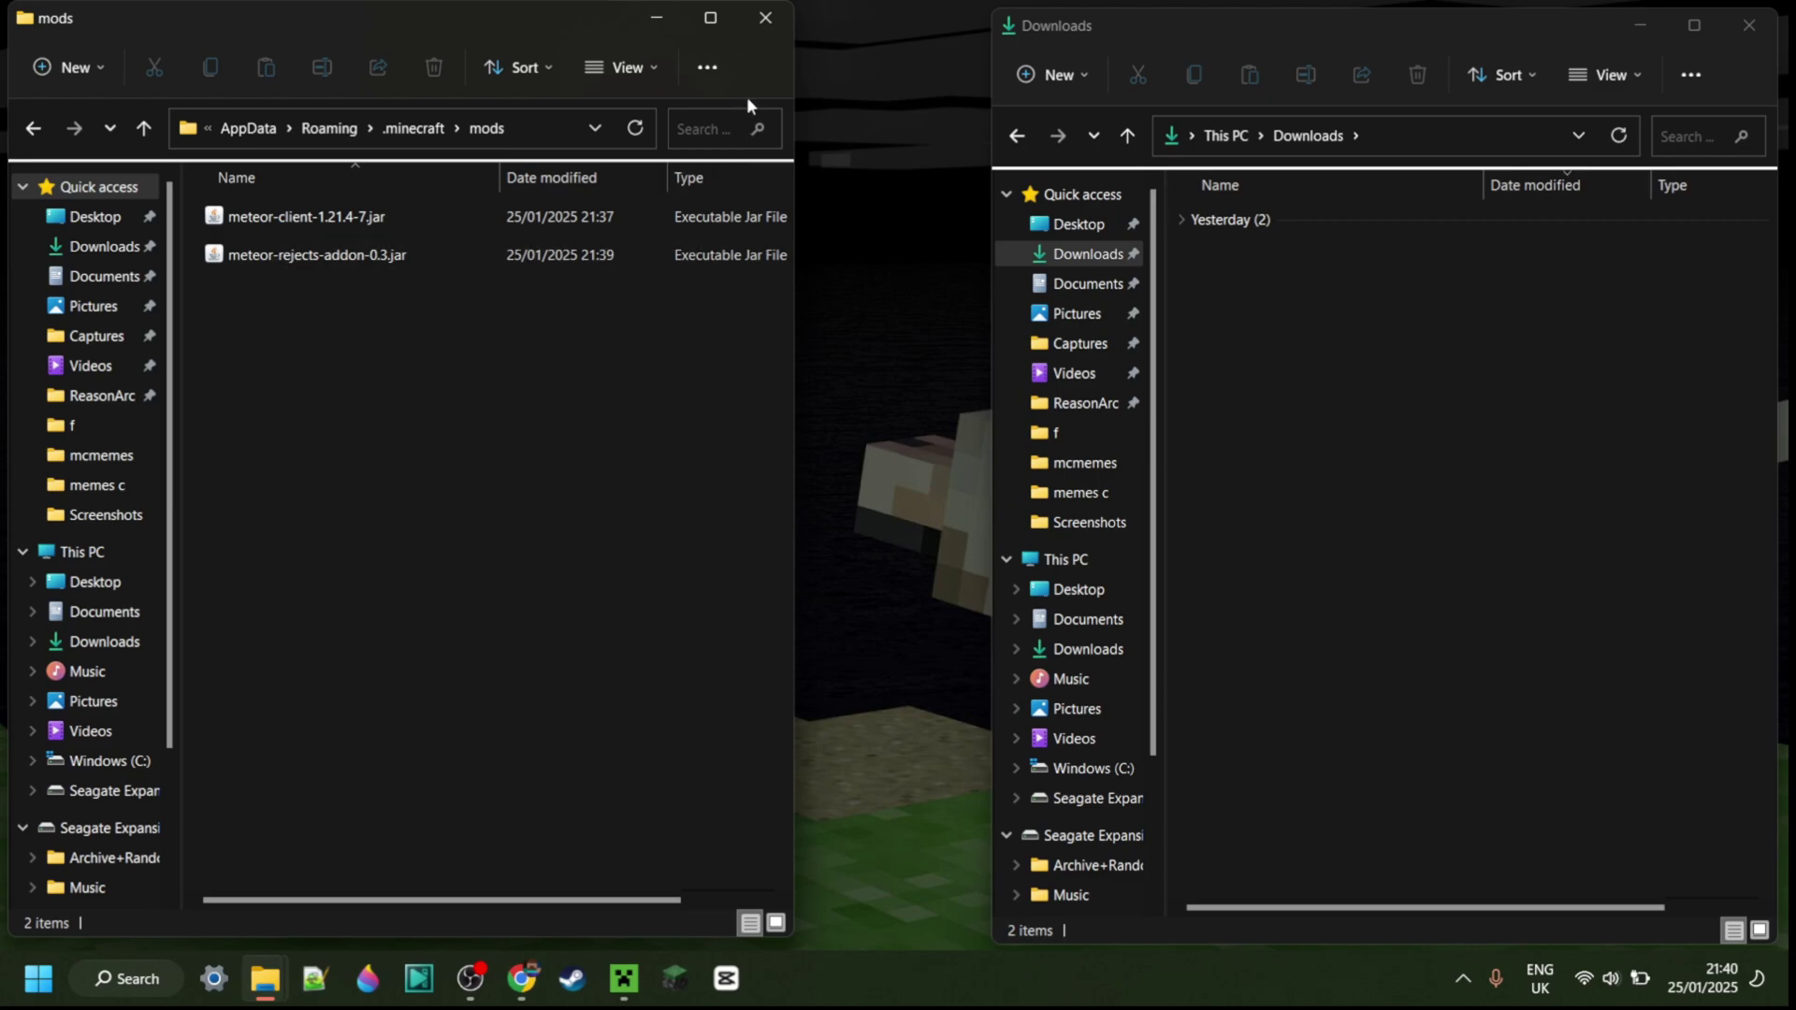
click(765, 20)
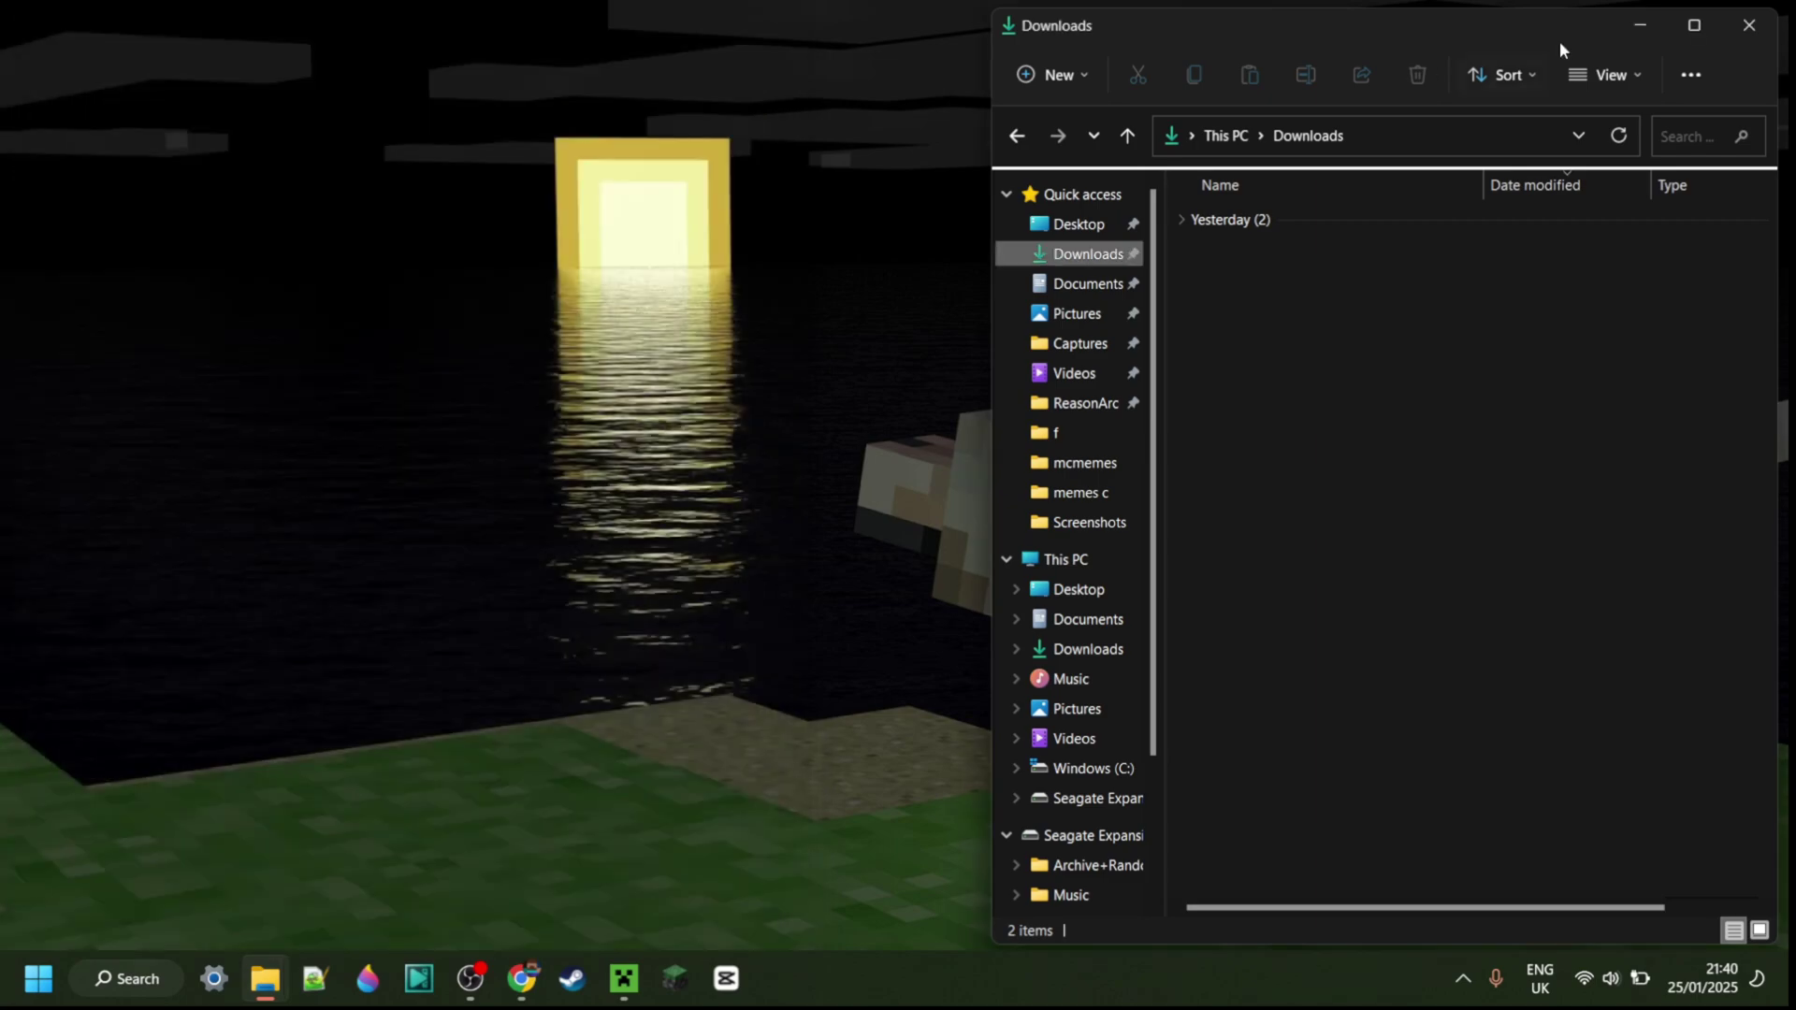
click(1749, 25)
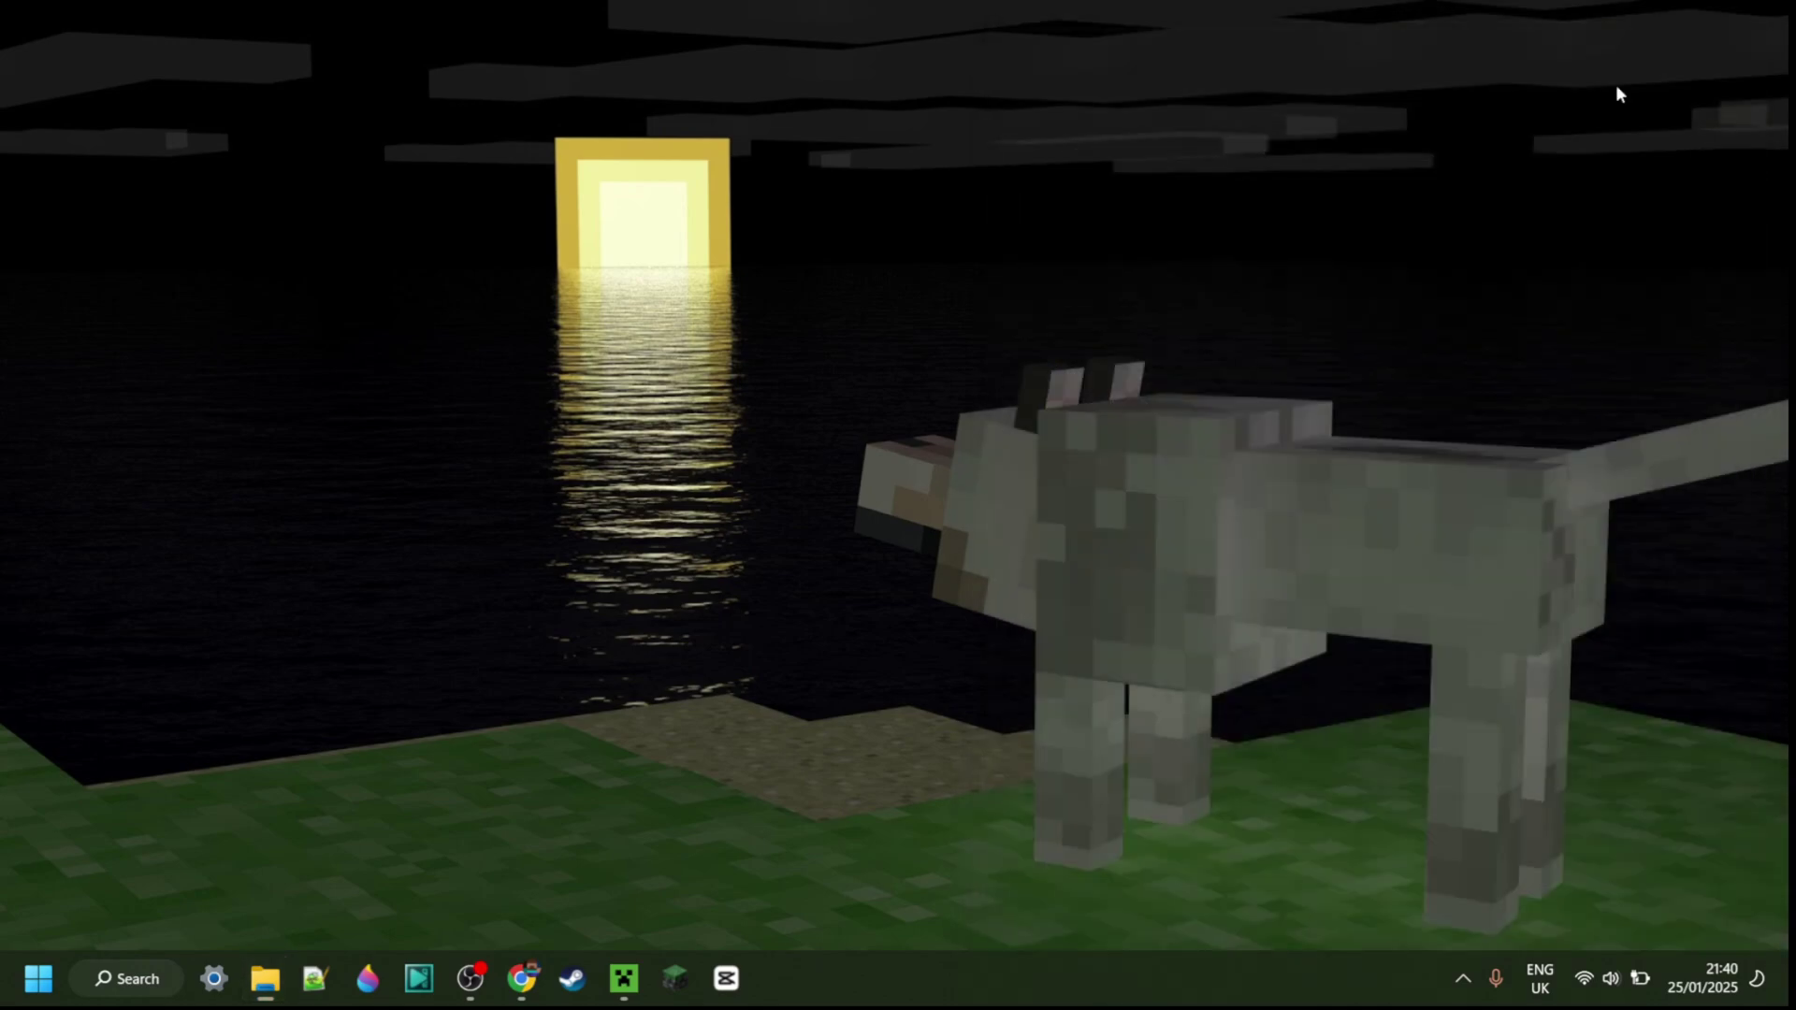
Step: Switch back to the Minecraft Launcher and start the game with the fabric-loader-1.21.4 installation
click(623, 980)
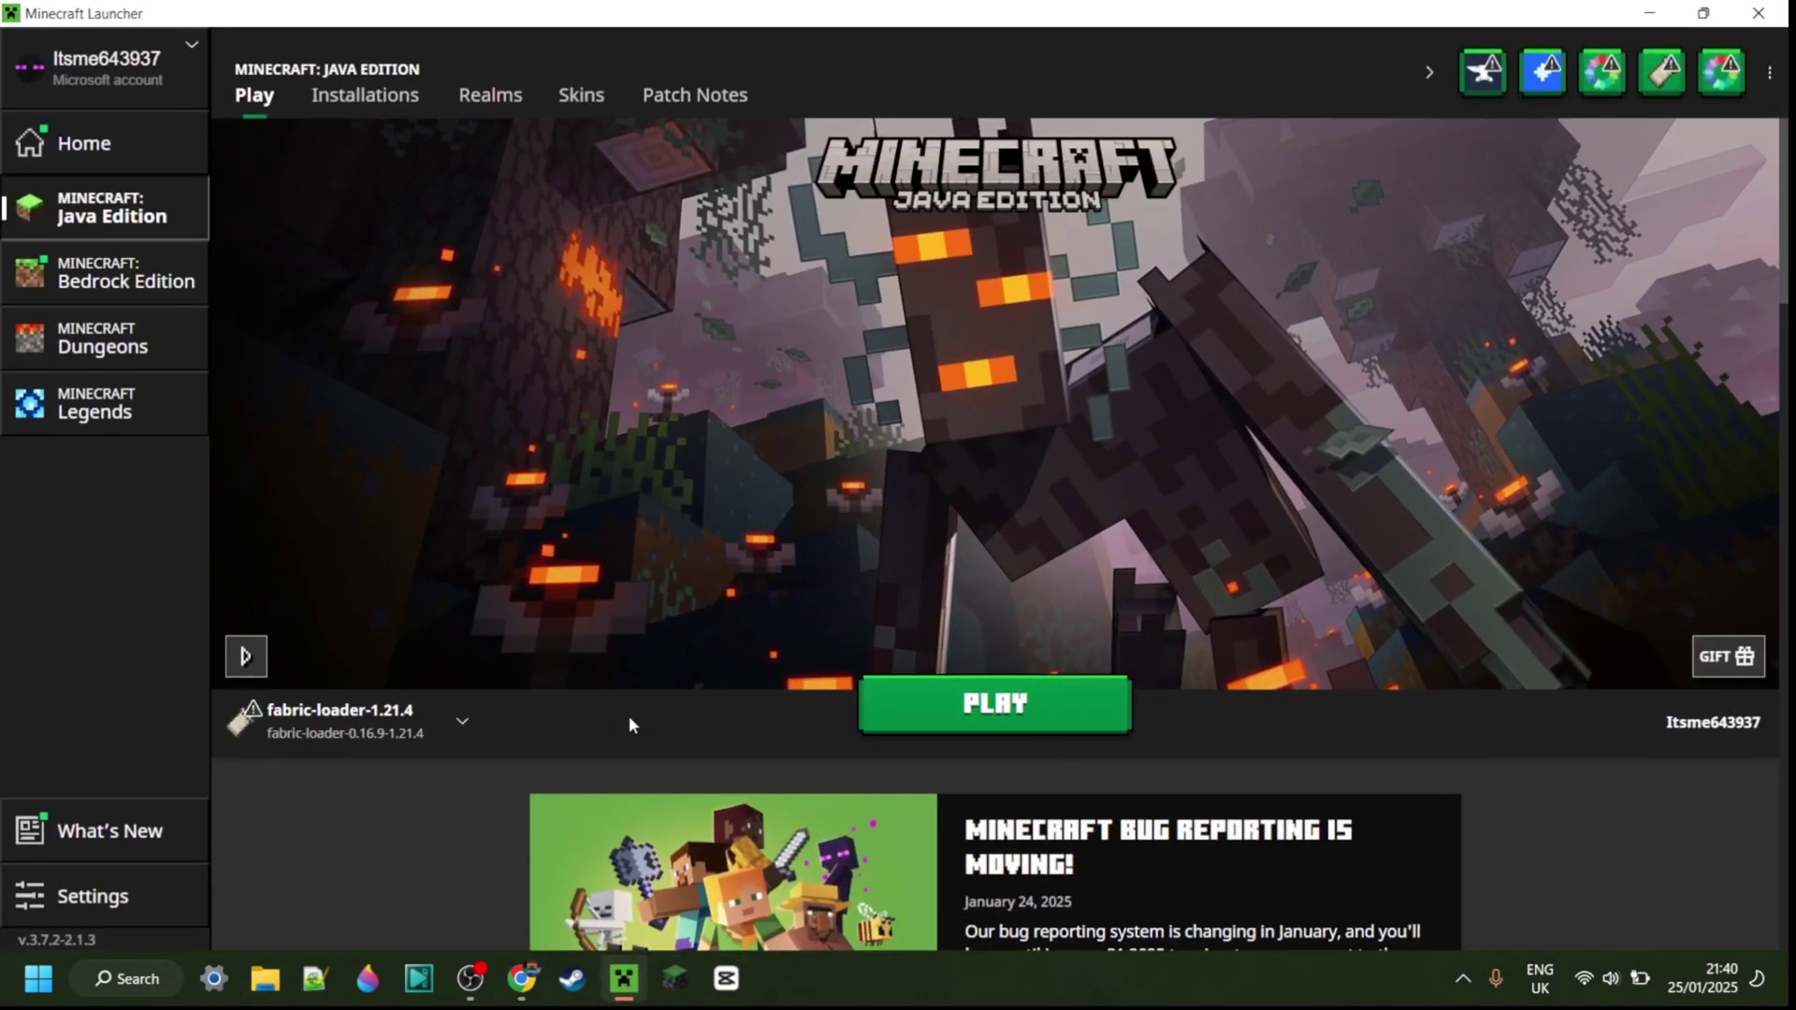
click(406, 725)
click(421, 567)
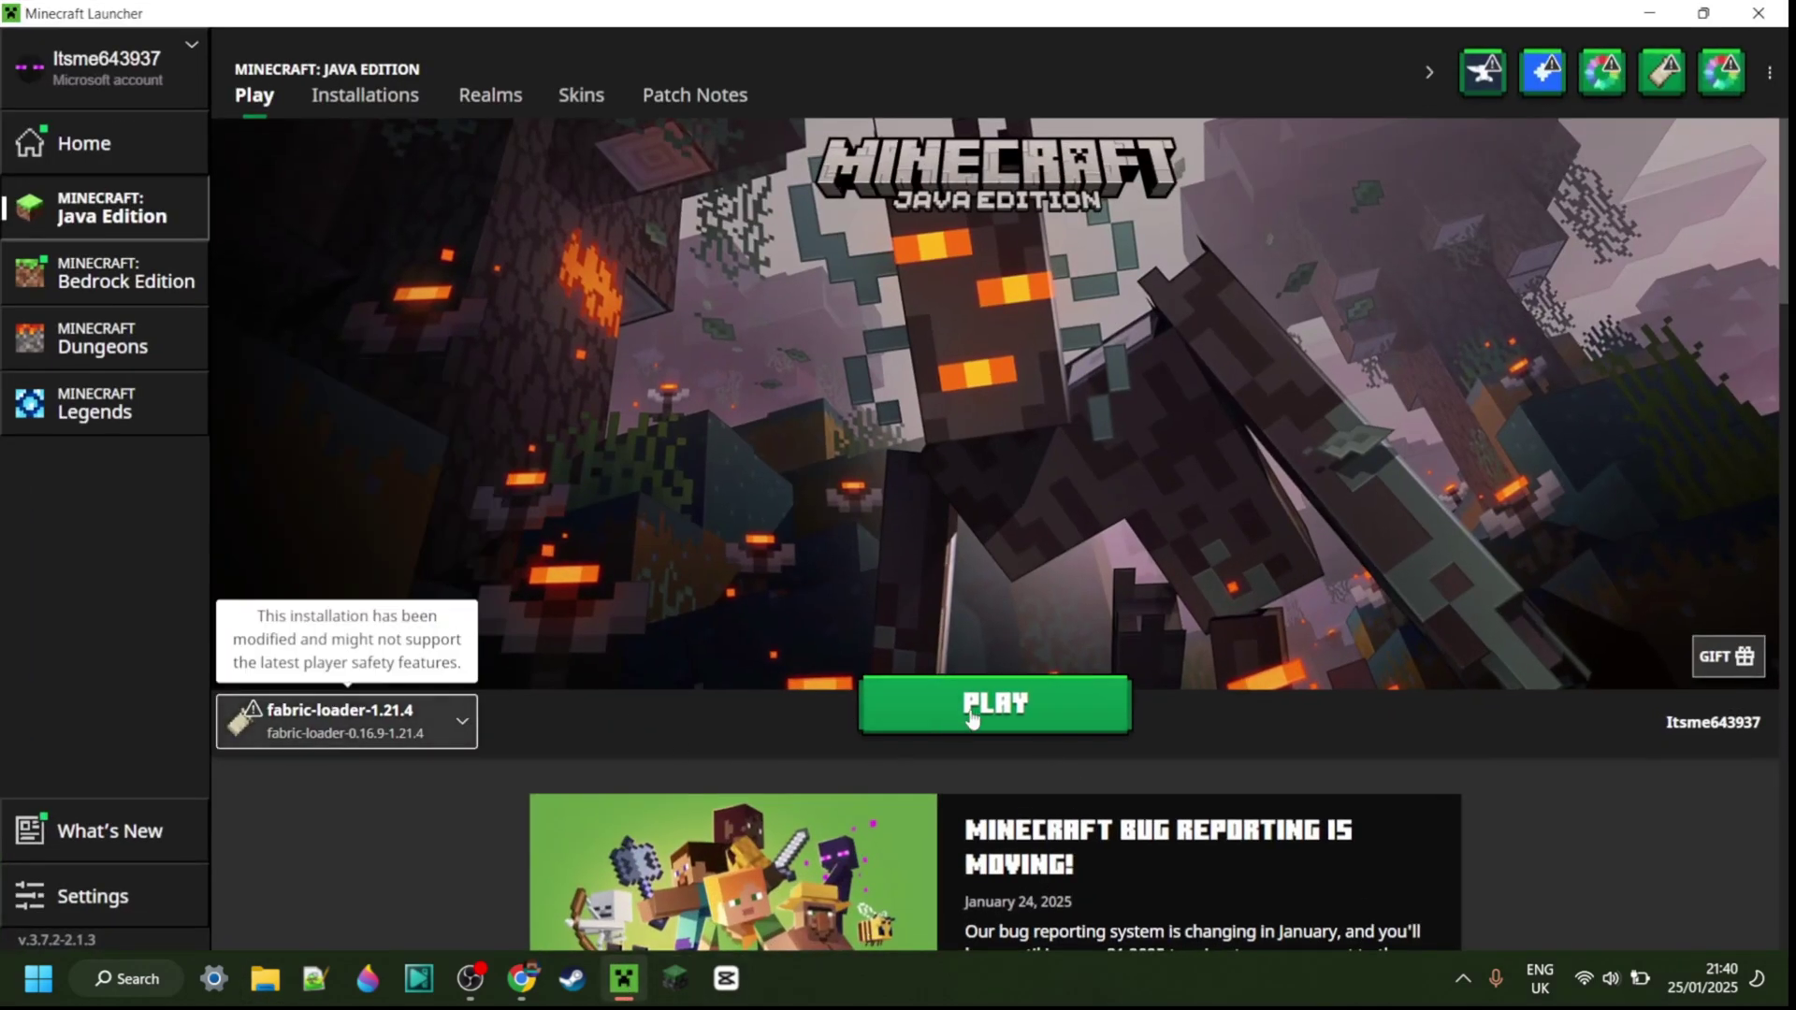
click(971, 715)
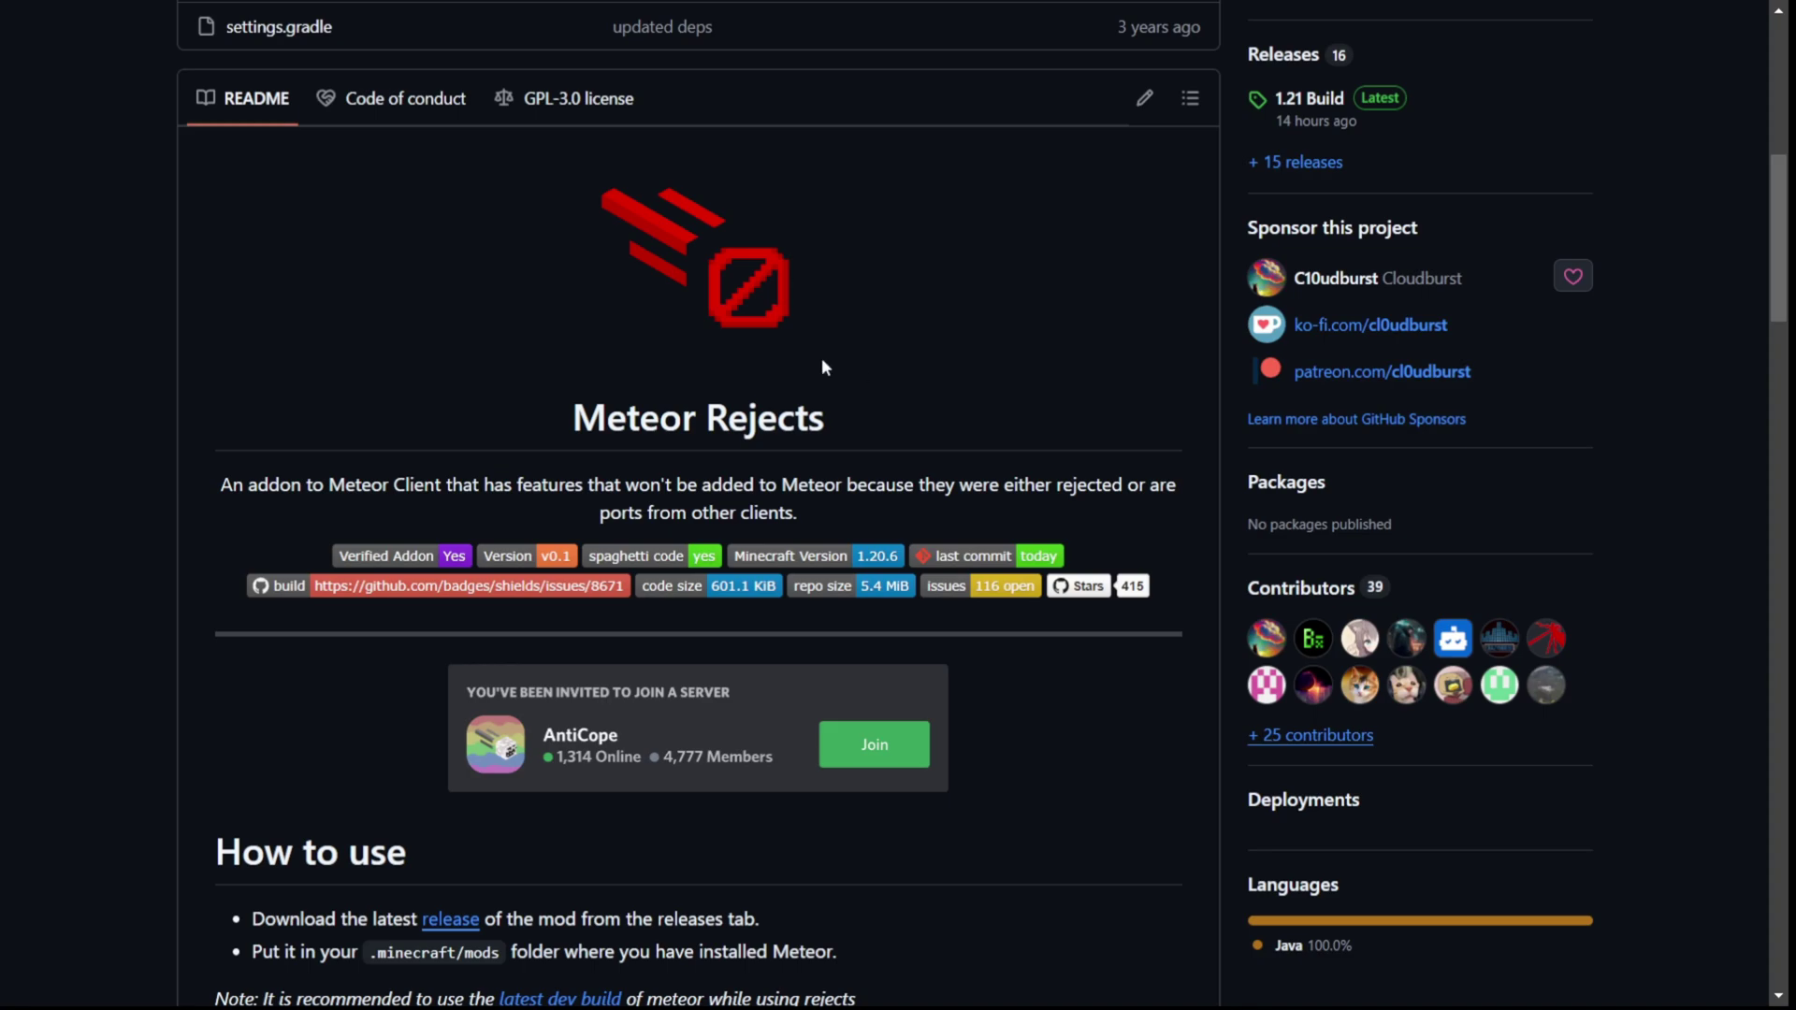
Step: Examine the usage instructions and the Modules list in the Meteor Rejects README on GitHub
scroll(885, 334, down, 1)
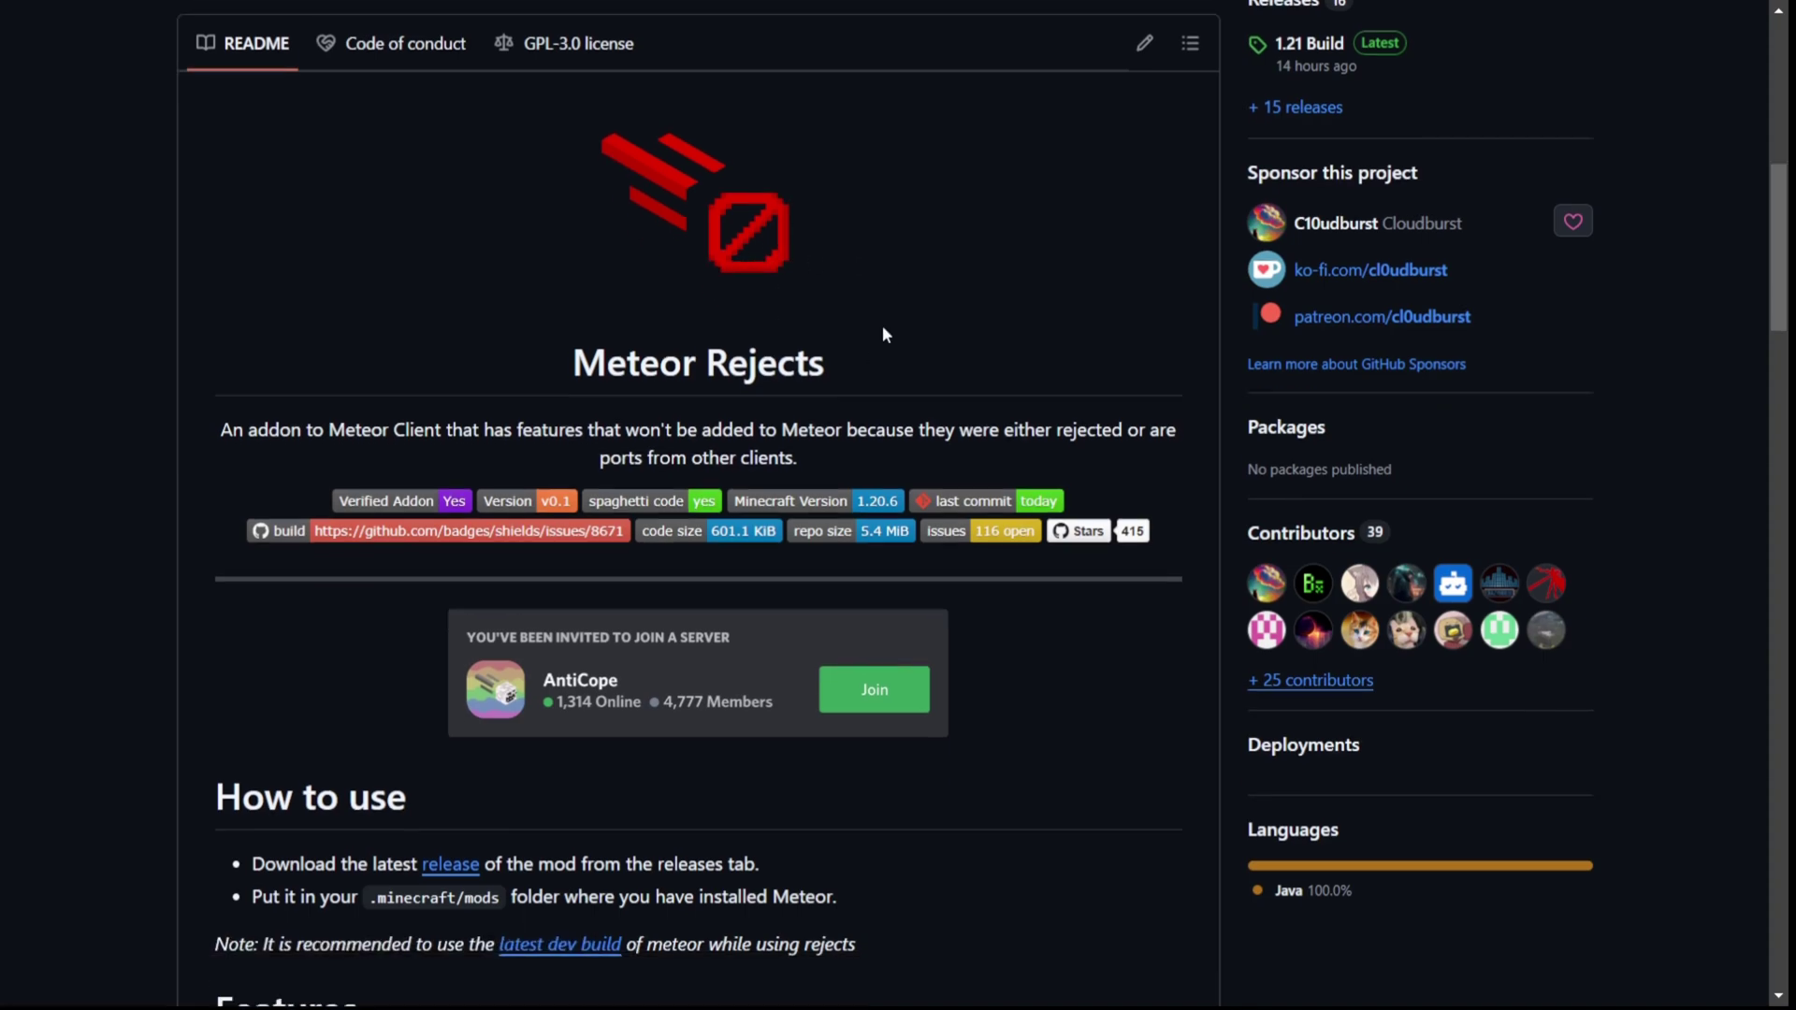
scroll(885, 334, down, 7)
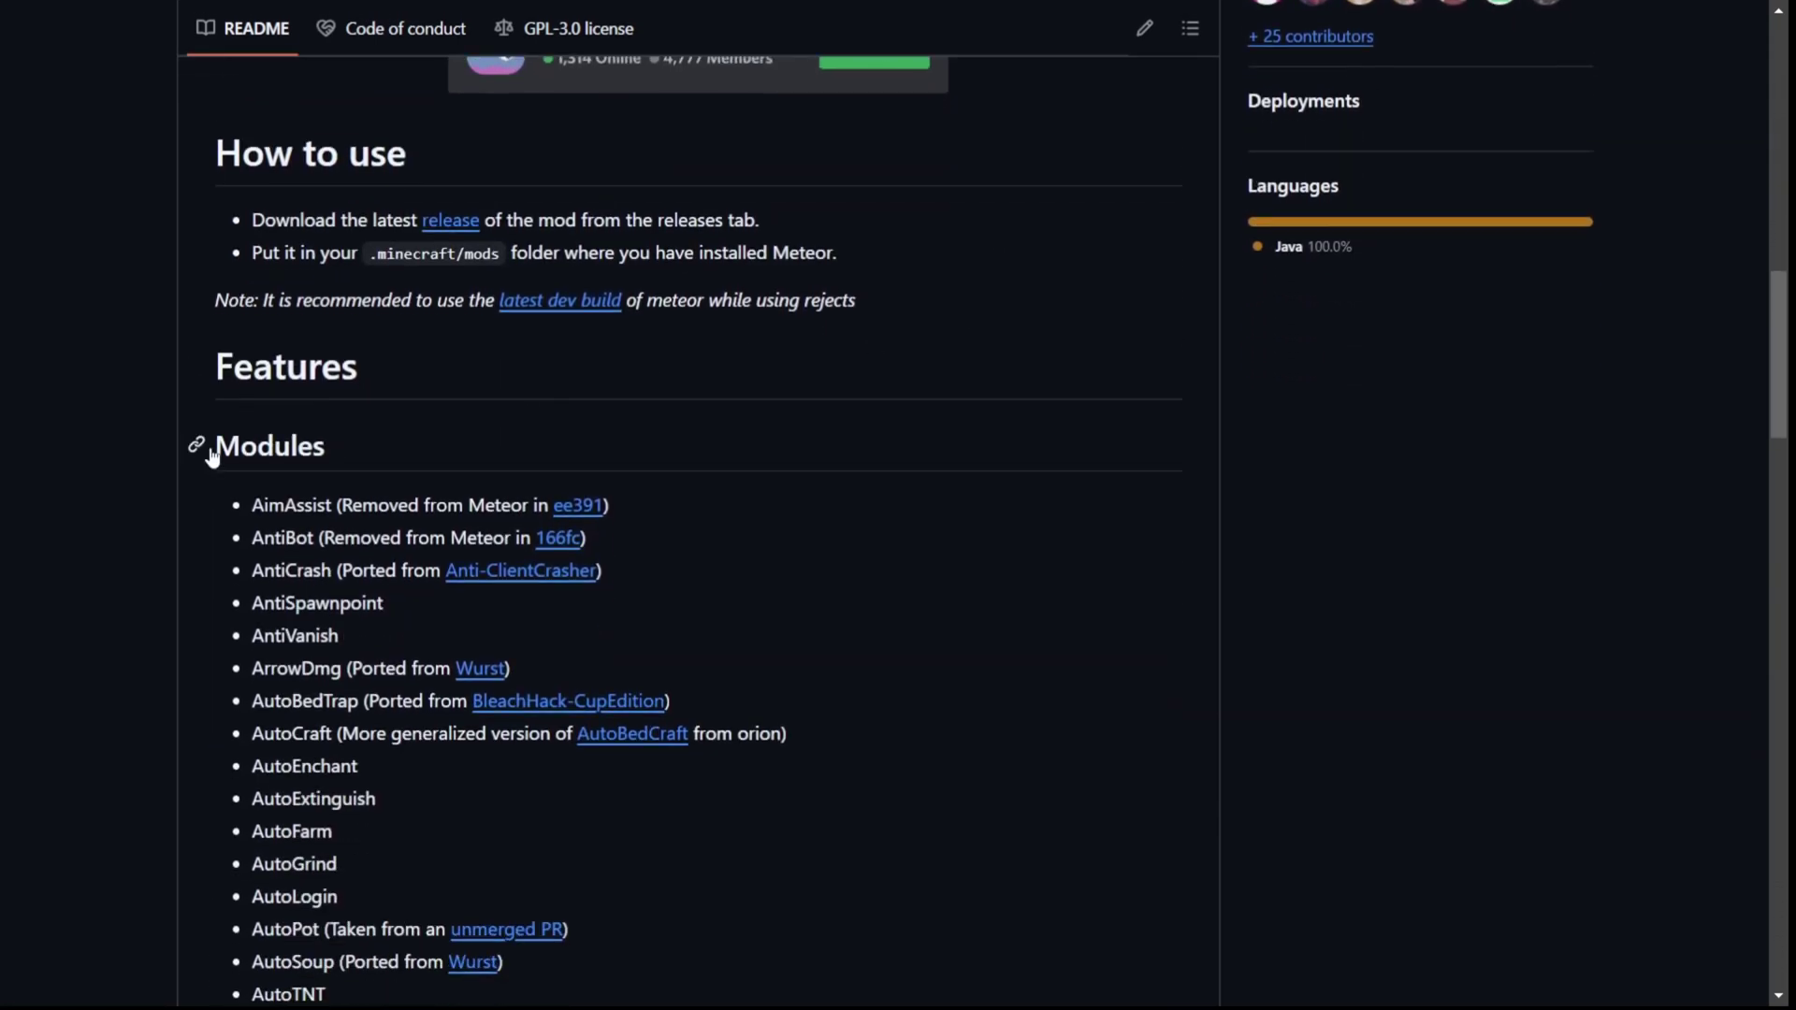
scroll(292, 426, down, 1)
scroll(417, 367, up, 1)
scroll(417, 367, down, 1)
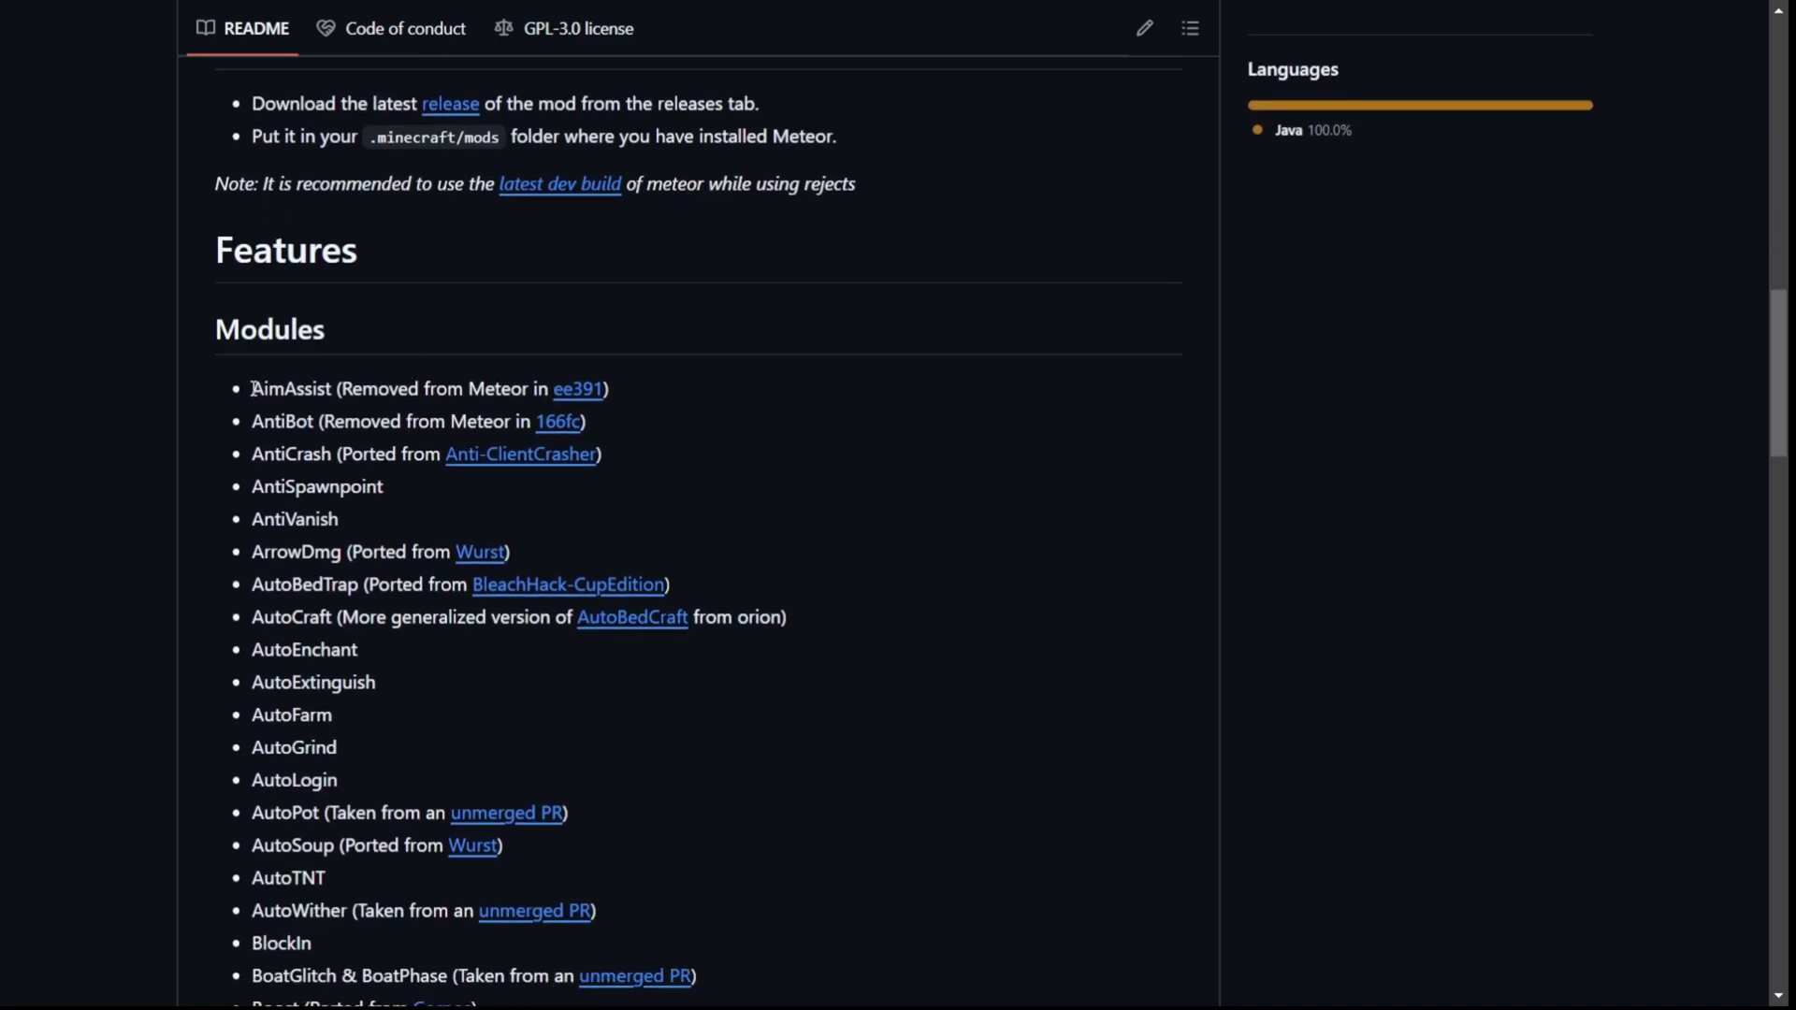
drag(253, 388, 318, 531)
click(345, 533)
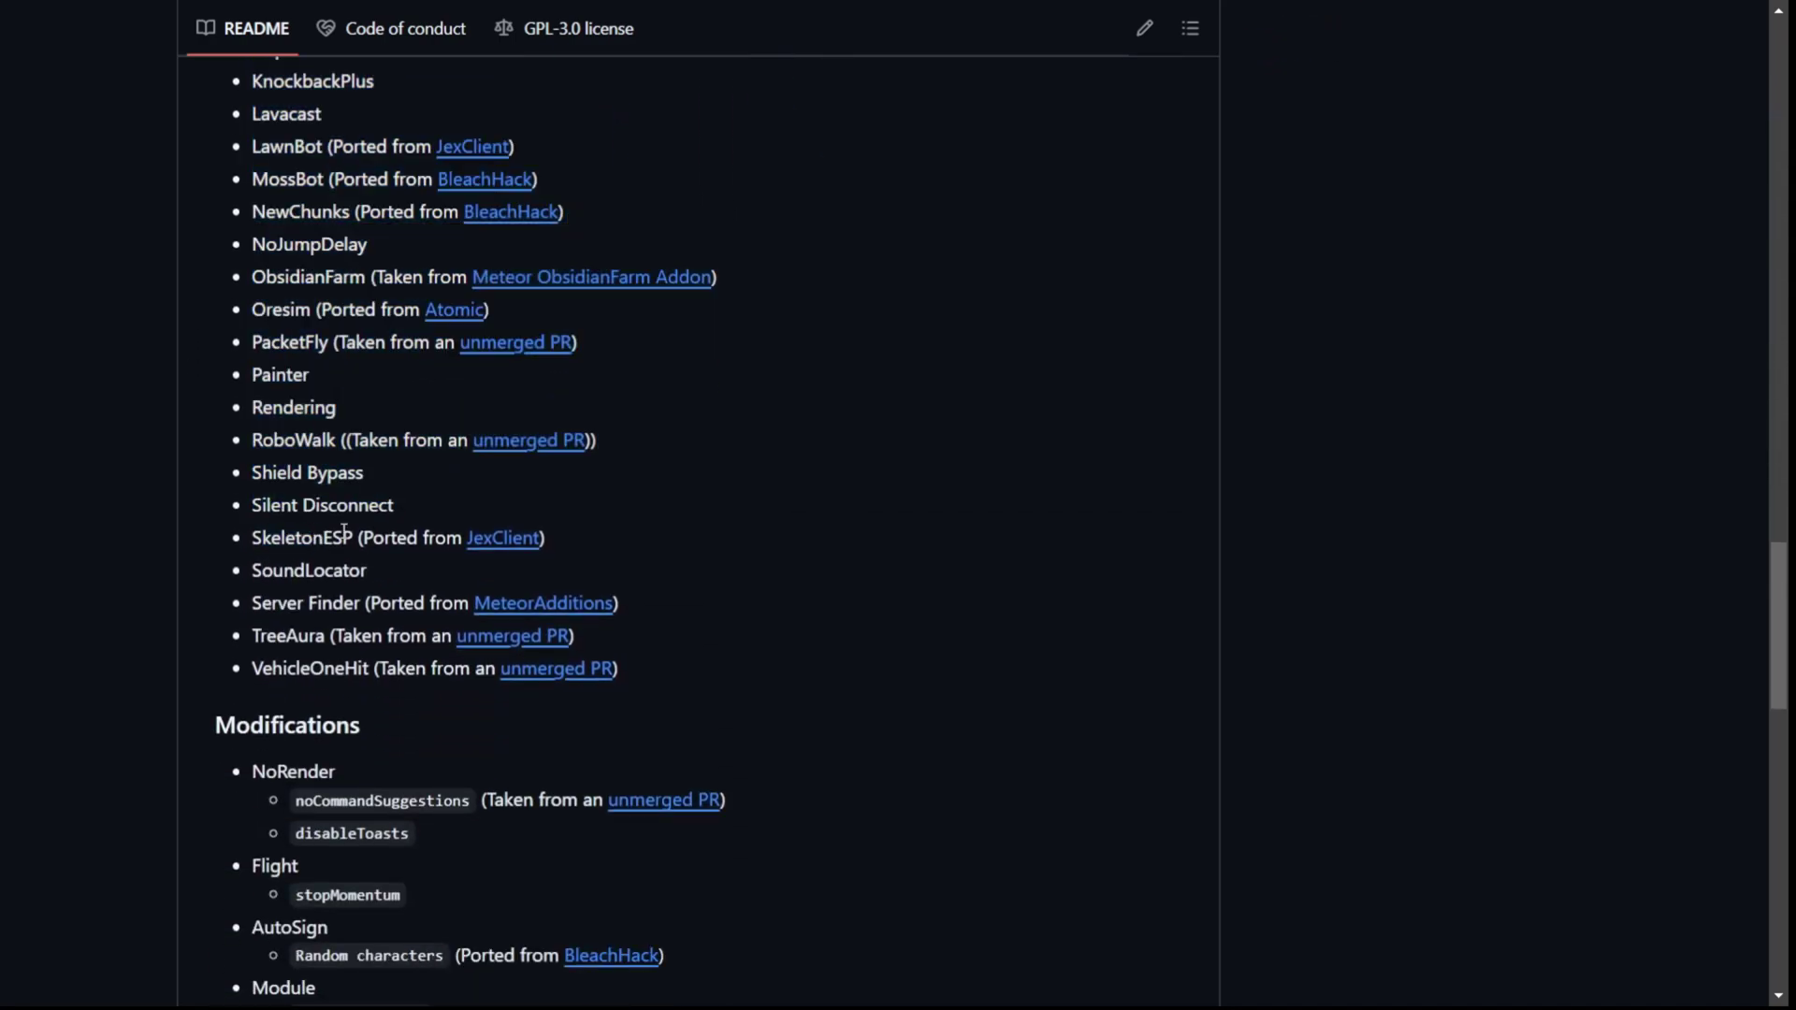
Step: Review the README's Modifications, Commands, Themes, HUD and Config sections, and highlight the note beside the Coord Logger module
scroll(344, 533, down, 2)
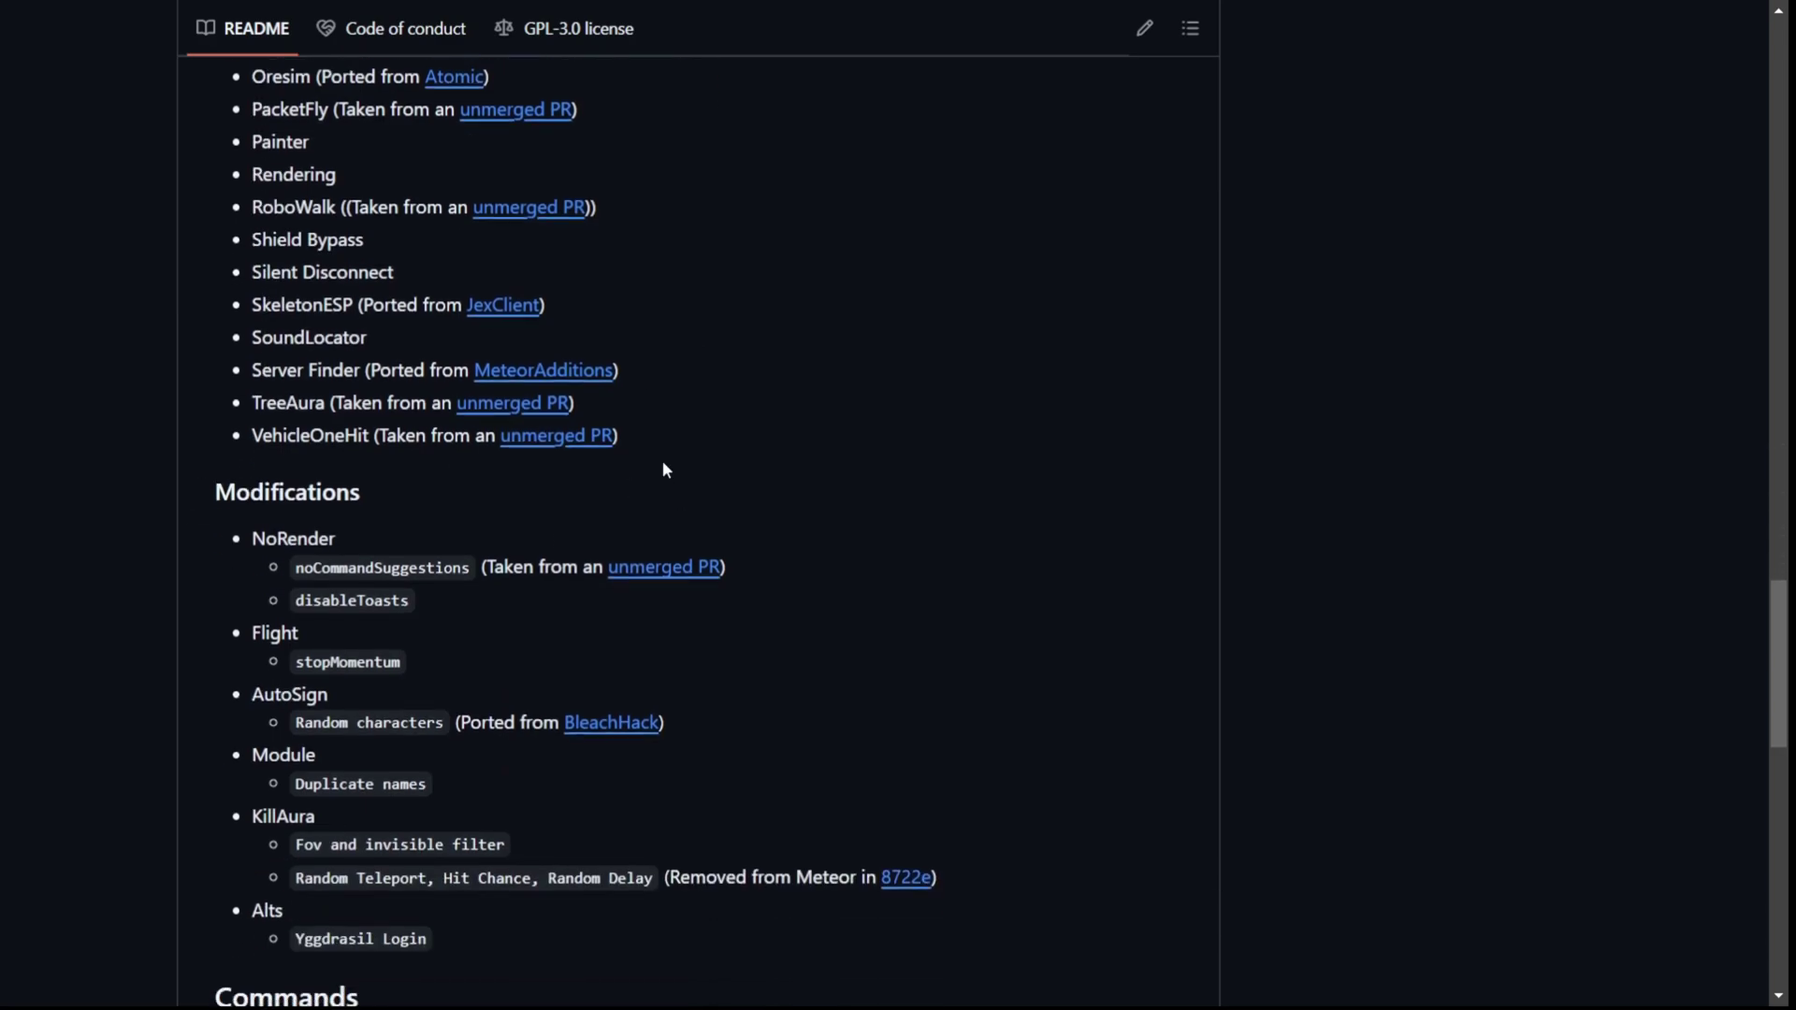
scroll(666, 467, down, 1)
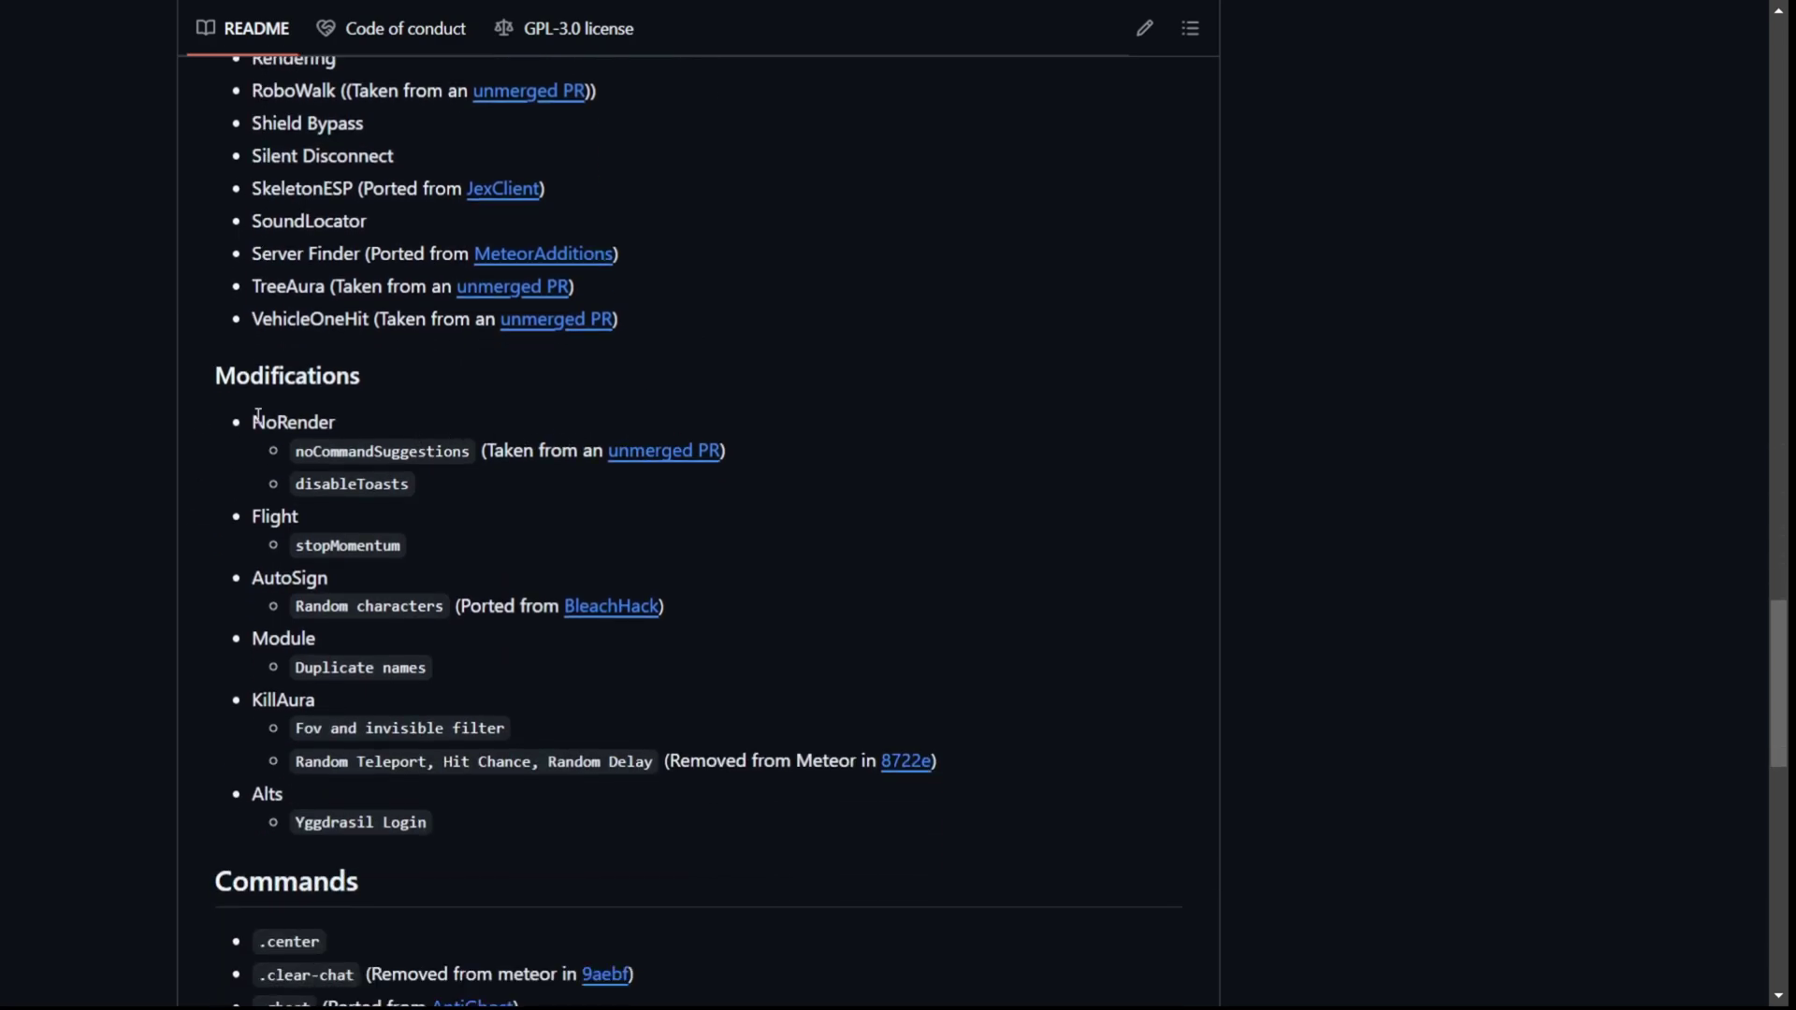
scroll(345, 557, down, 9)
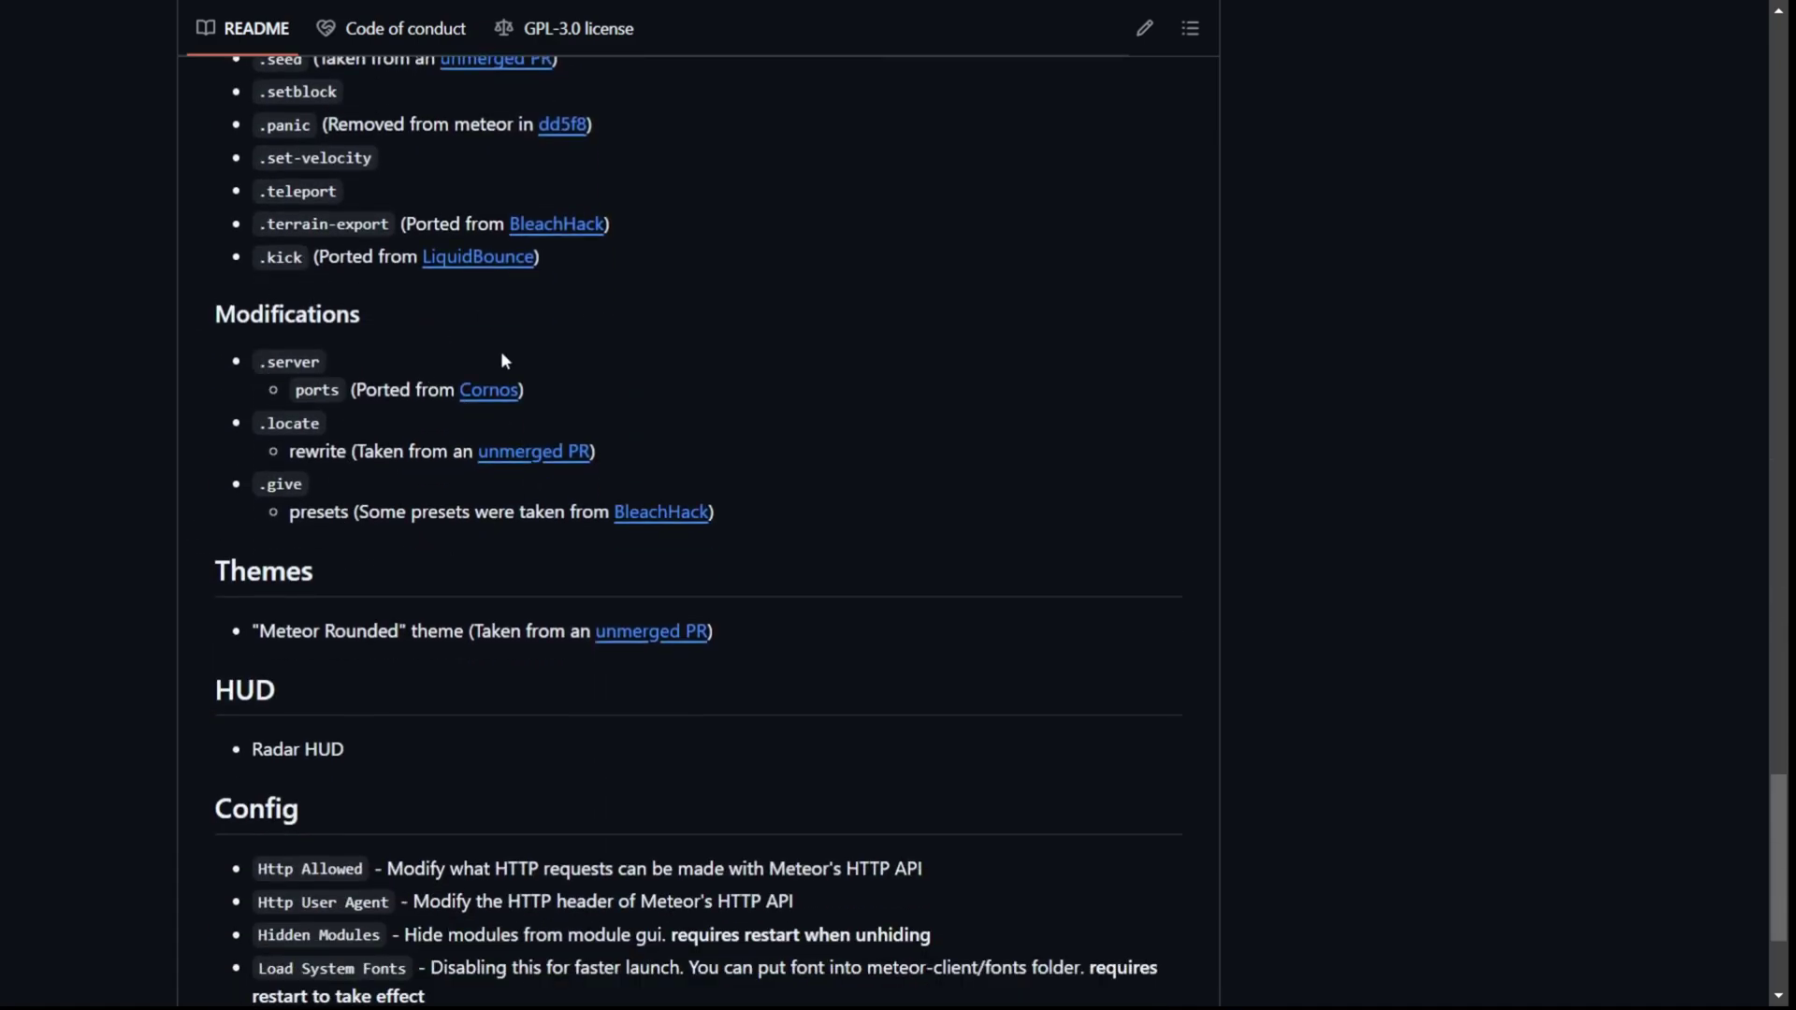
scroll(505, 365, down, 1)
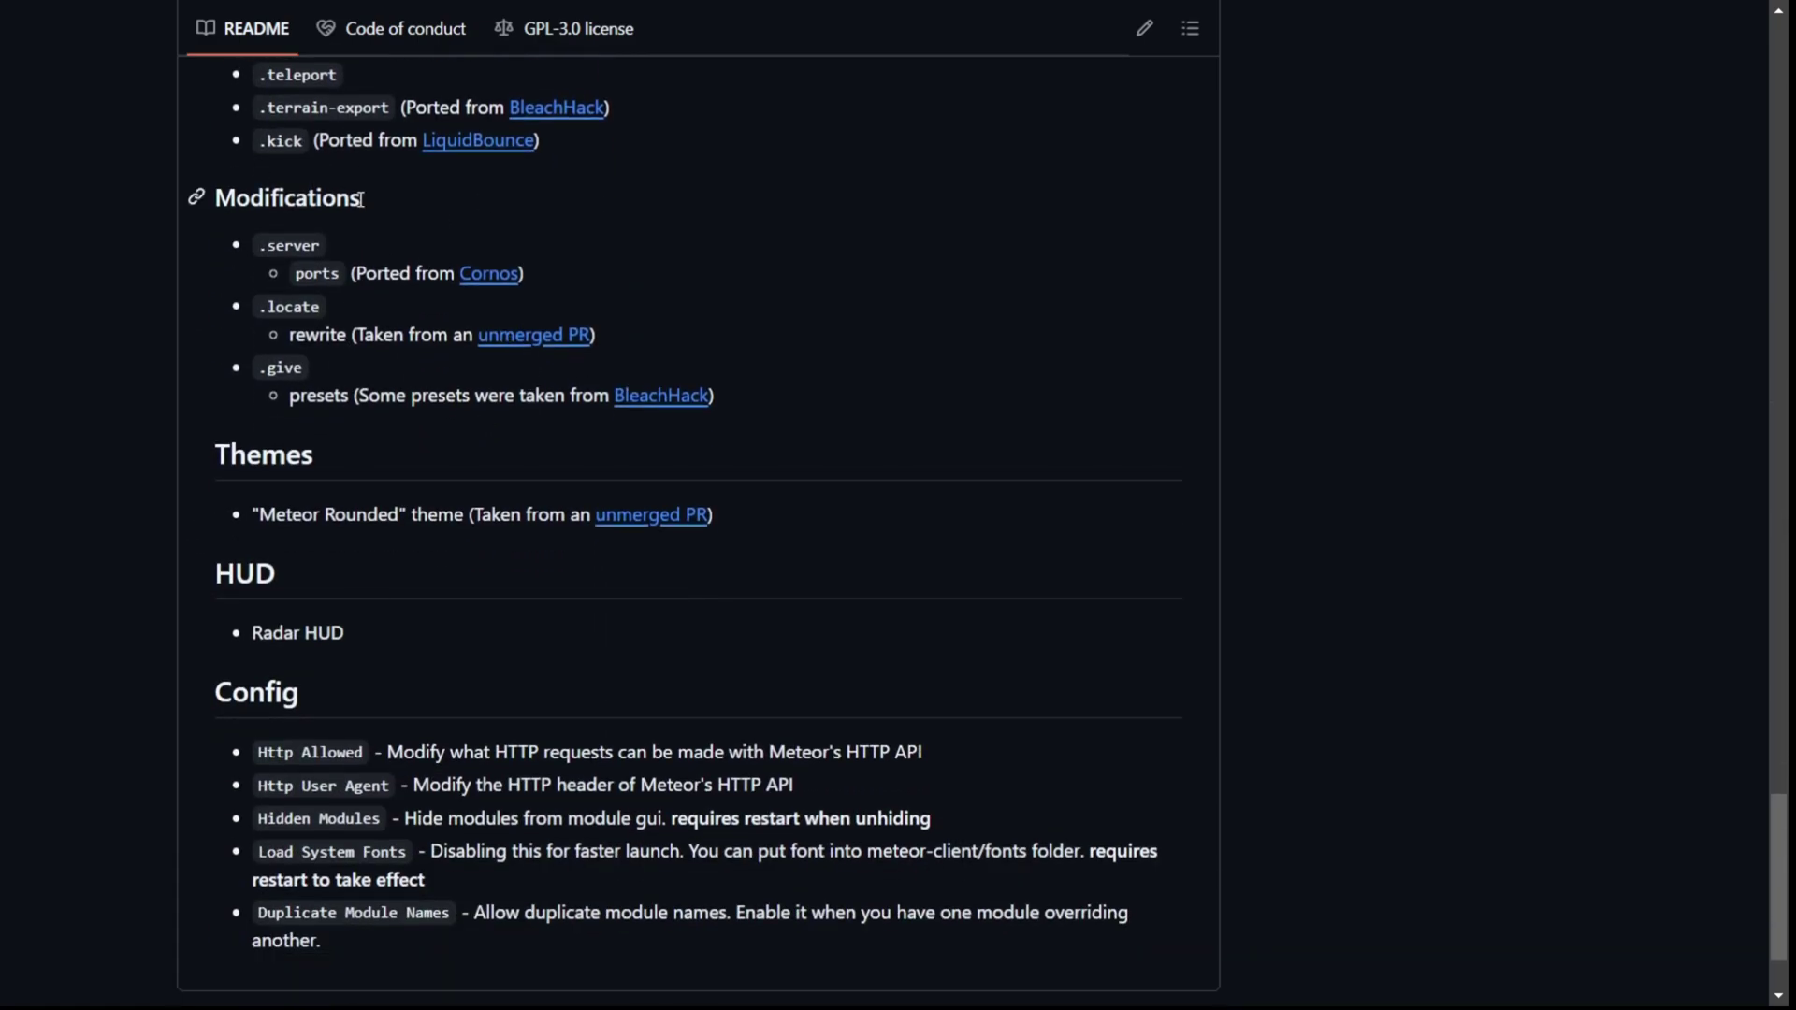
scroll(233, 225, down, 2)
scroll(361, 704, up, 13)
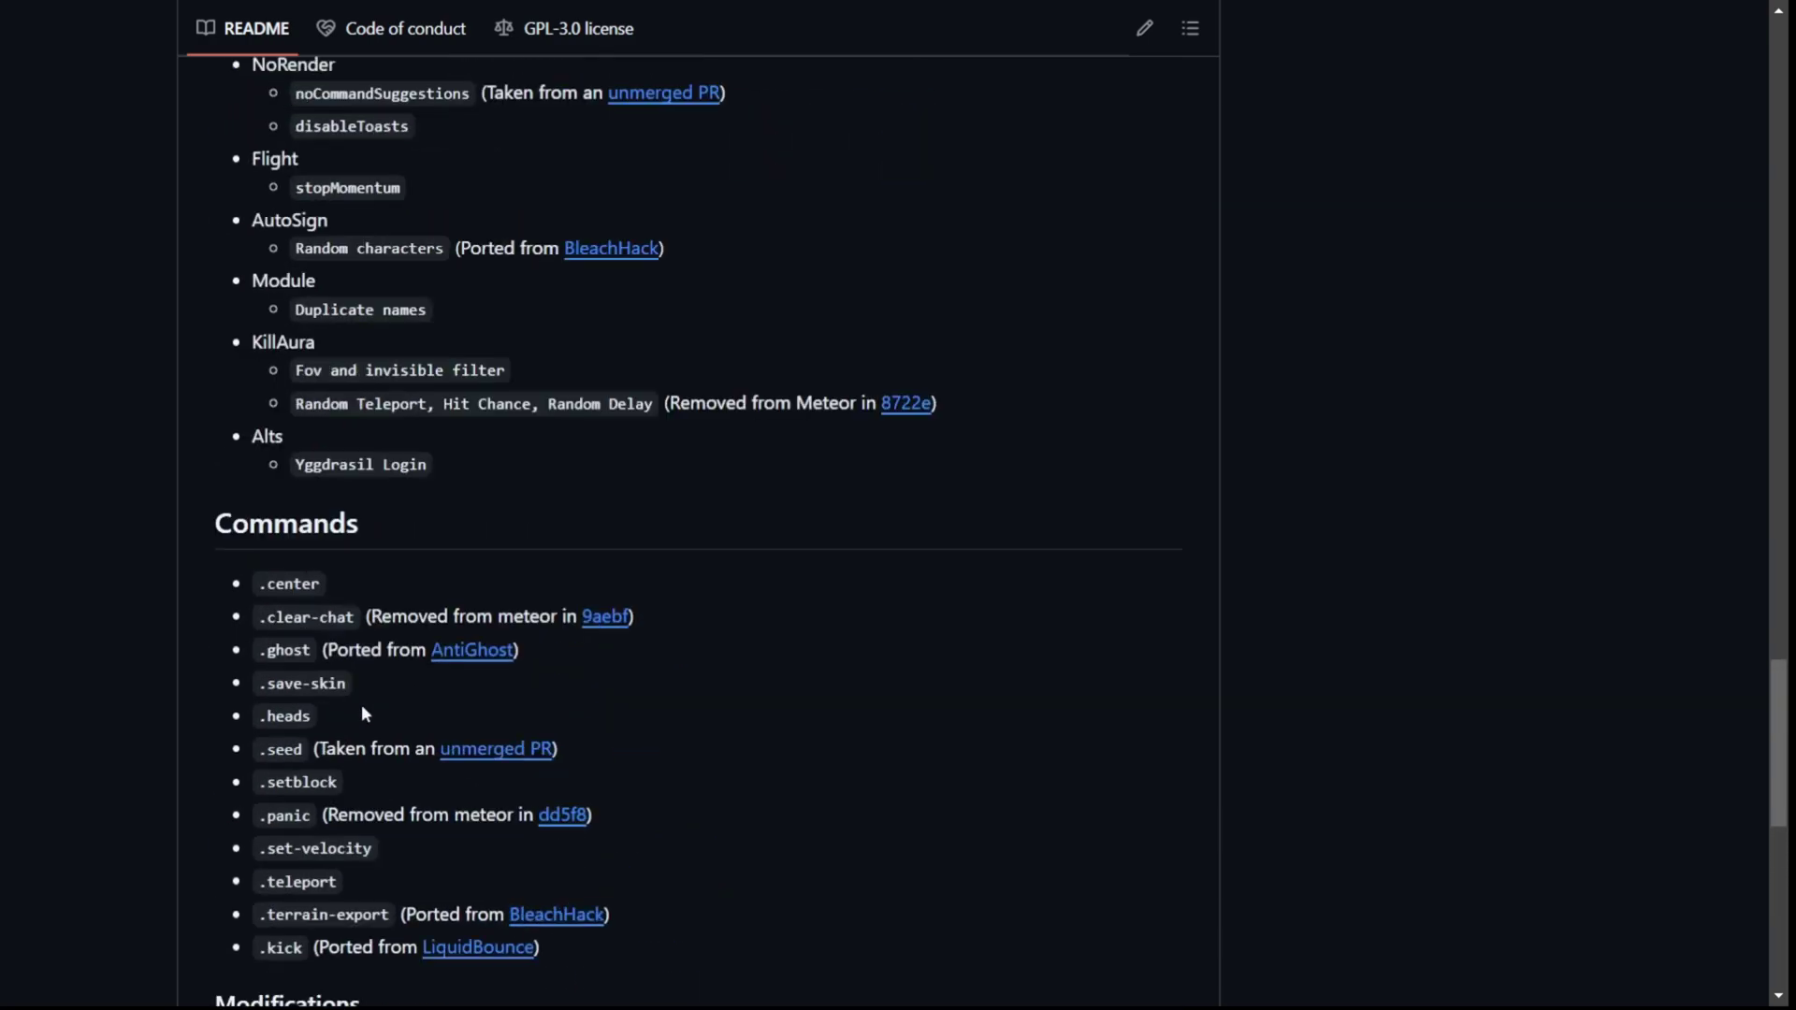
scroll(522, 727, up, 12)
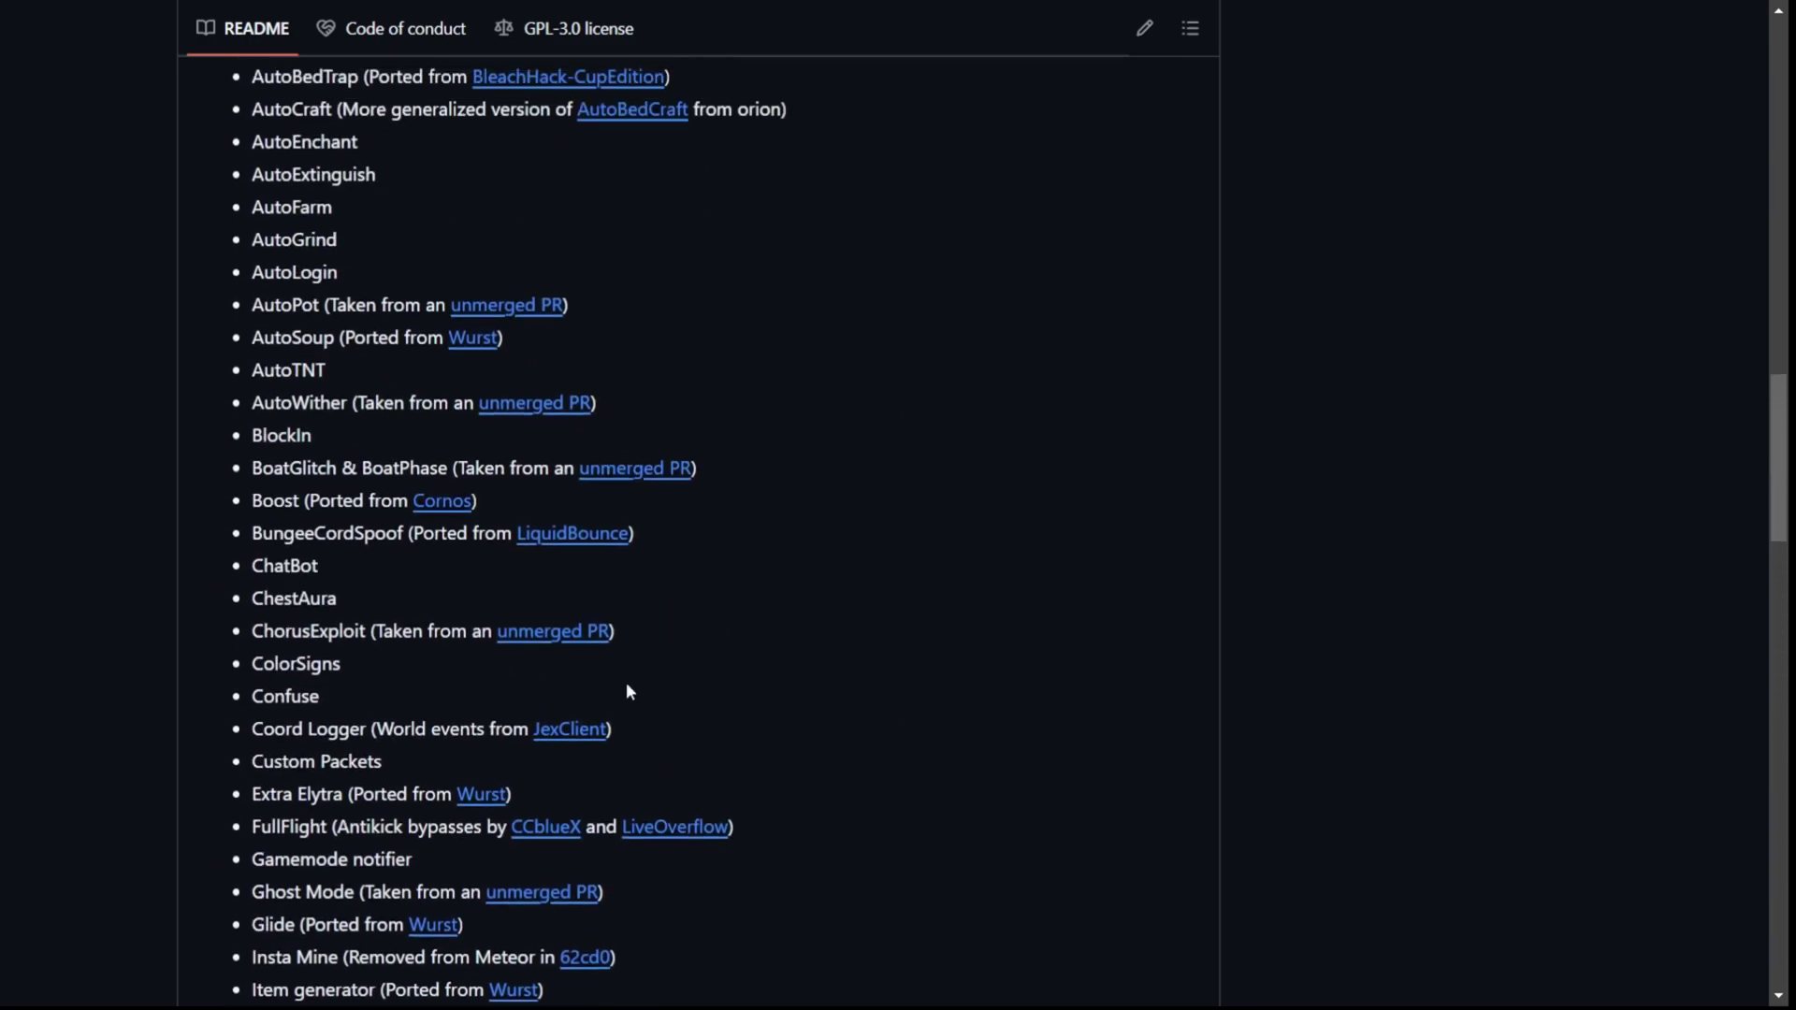
drag(388, 735, 633, 726)
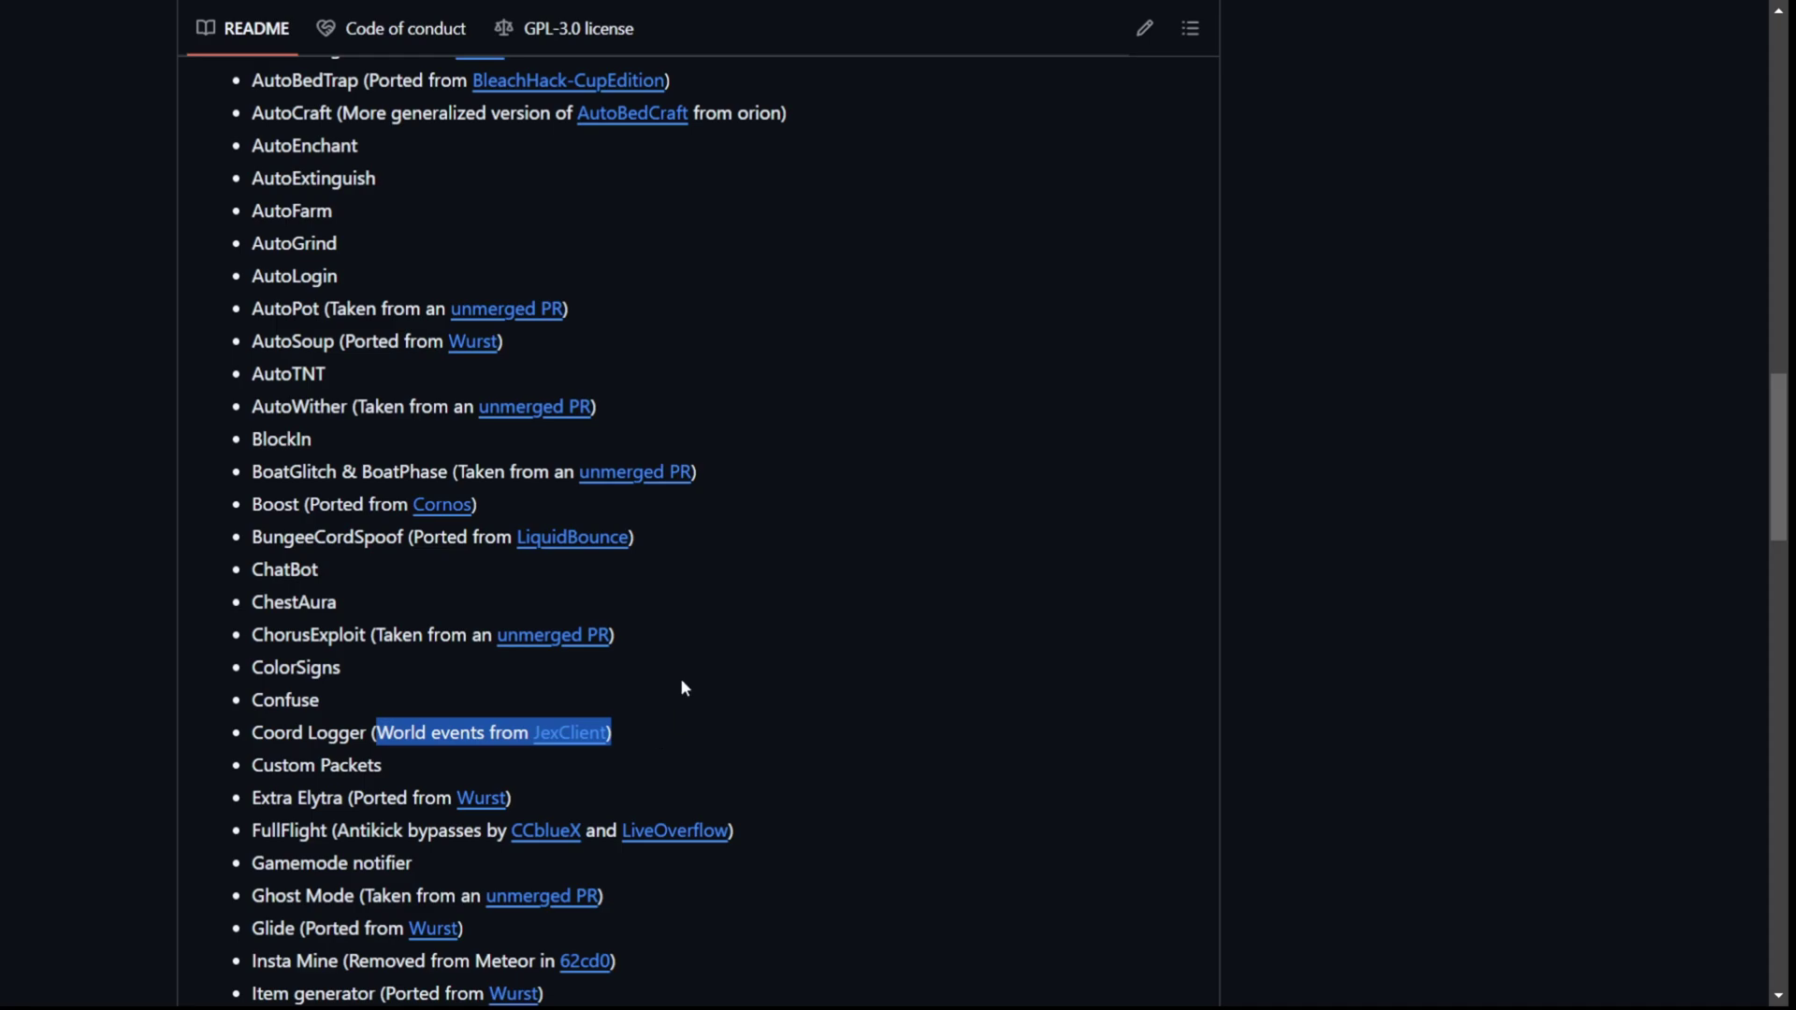
Step: Switch to Minecraft, load a singleplayer world and open the Meteor Client module overview
click(771, 667)
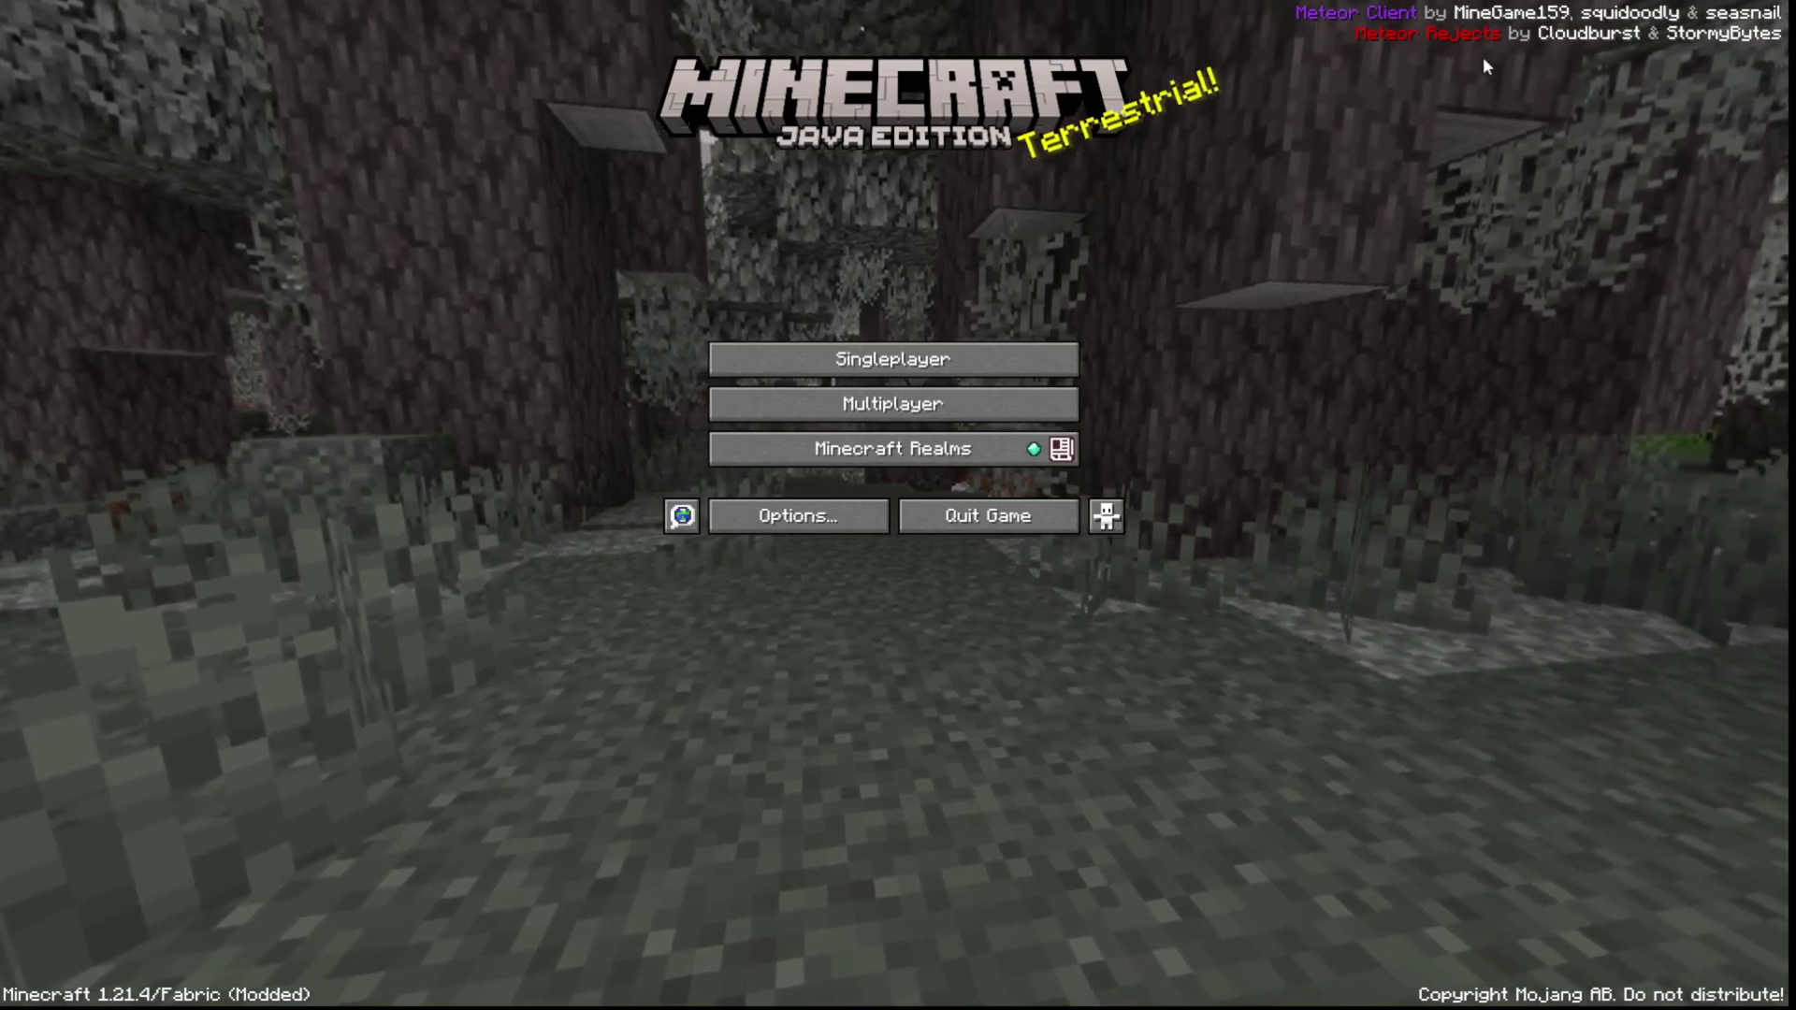
click(1001, 354)
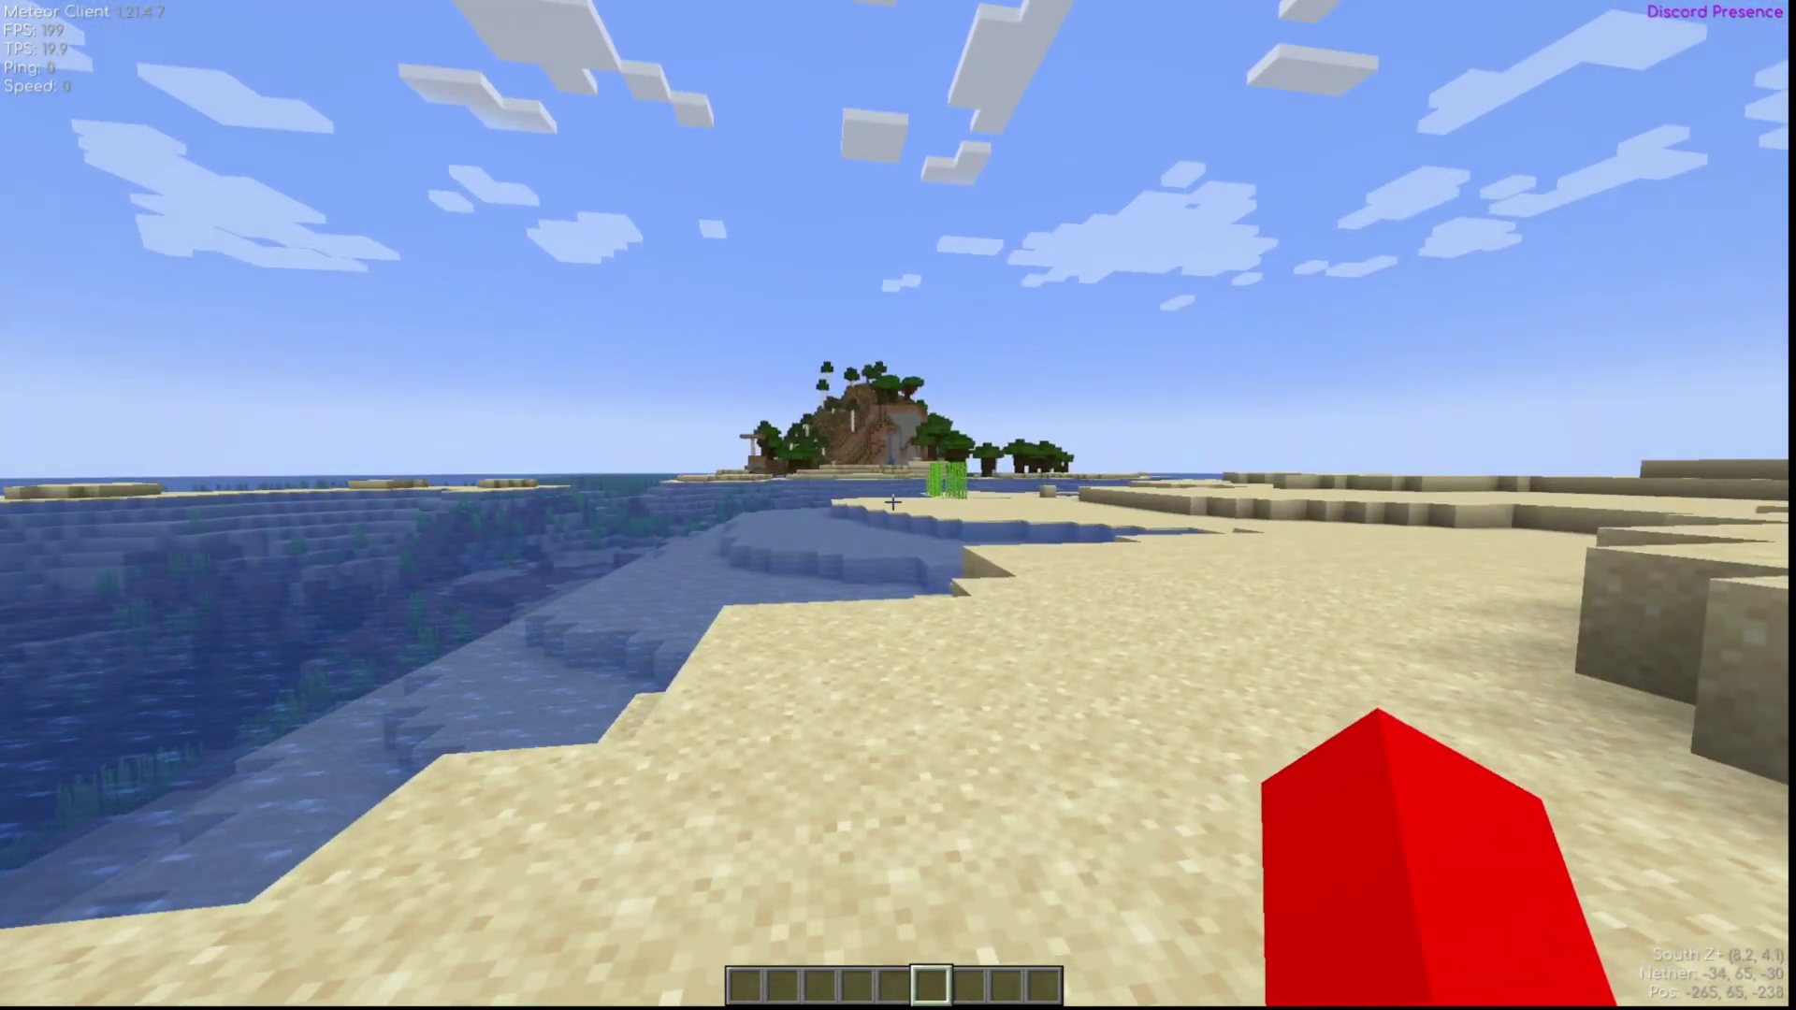
key(Shift_R)
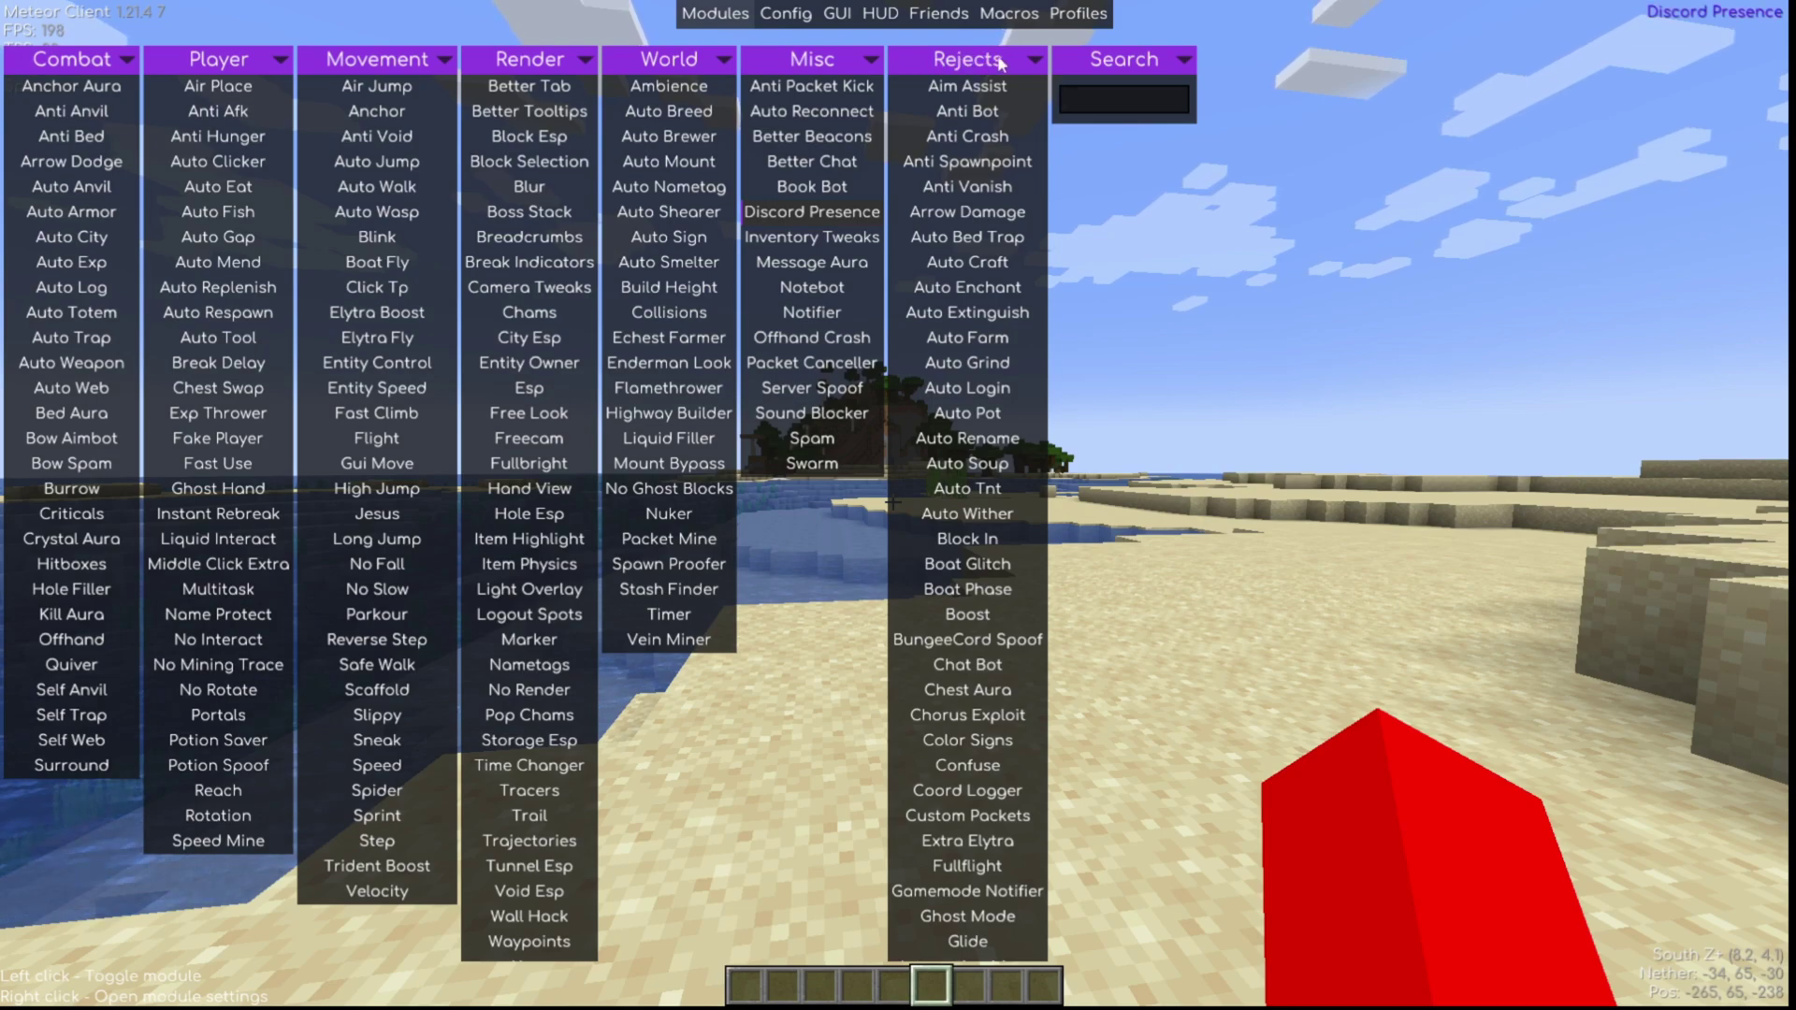
Step: Examine the modules in the Rejects category and compare them with those in the Render category
scroll(991, 150, down, 4)
scroll(984, 272, down, 3)
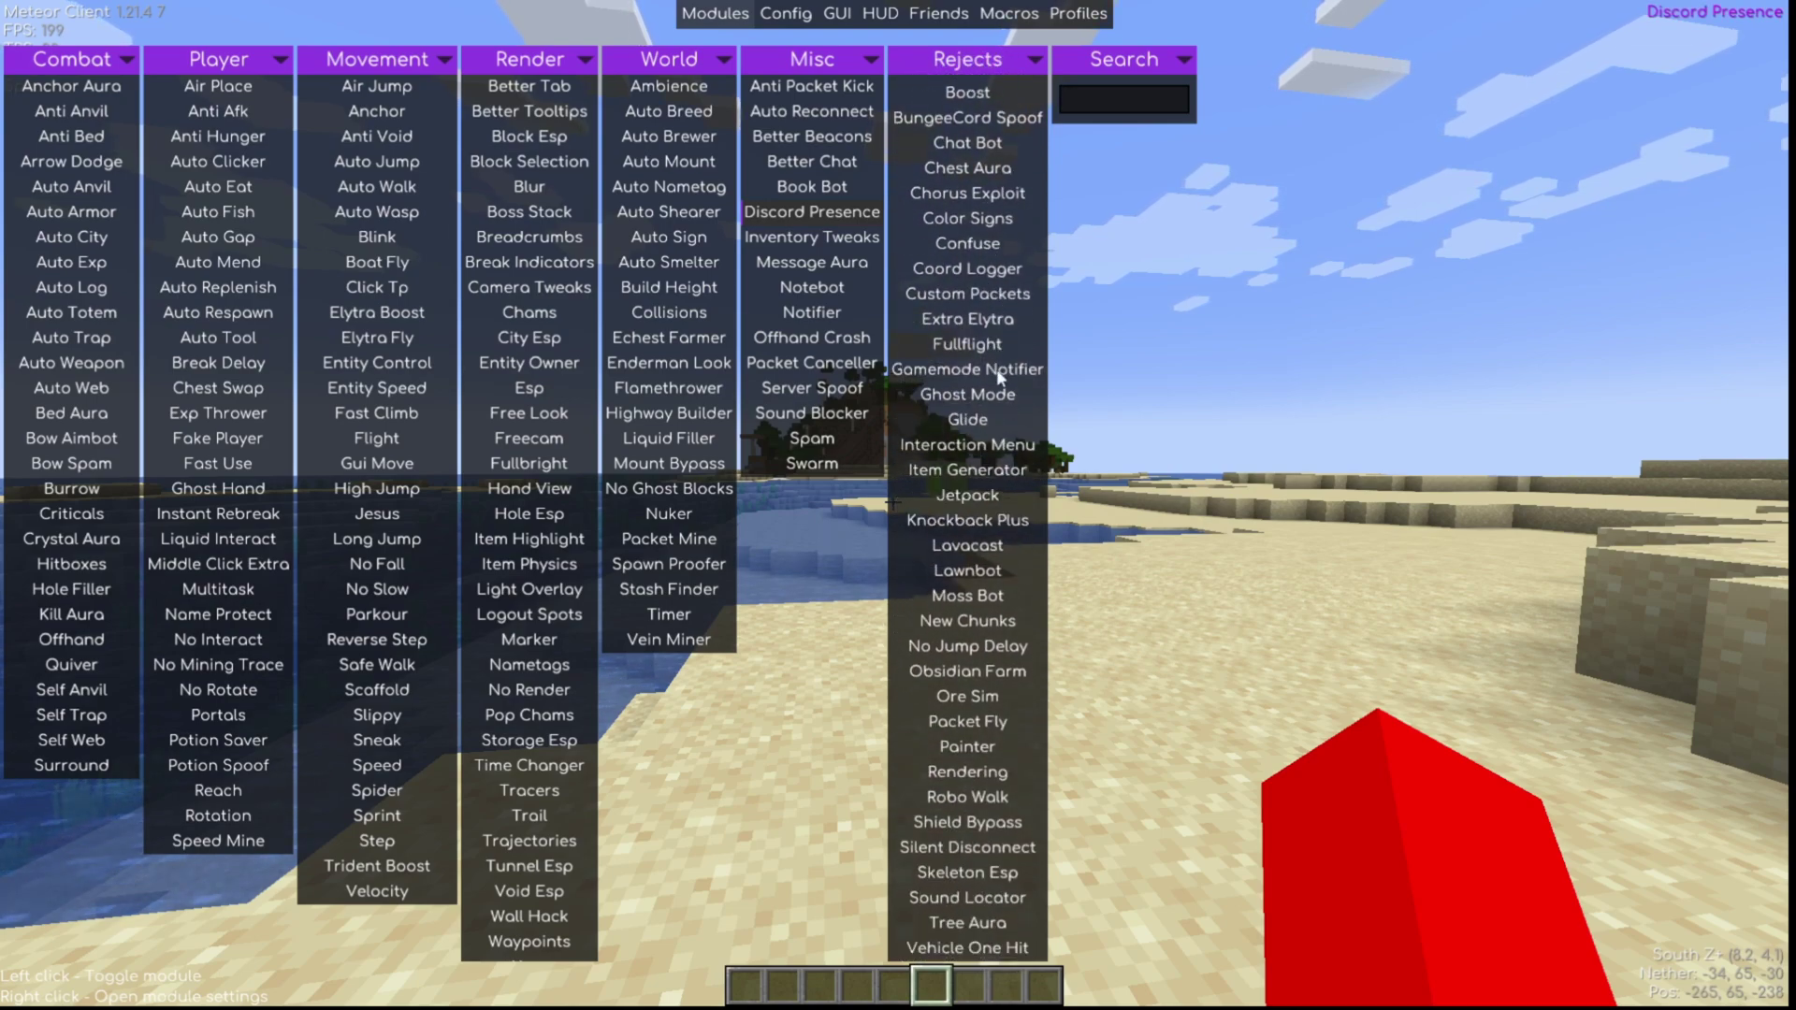
scroll(1002, 456, up, 7)
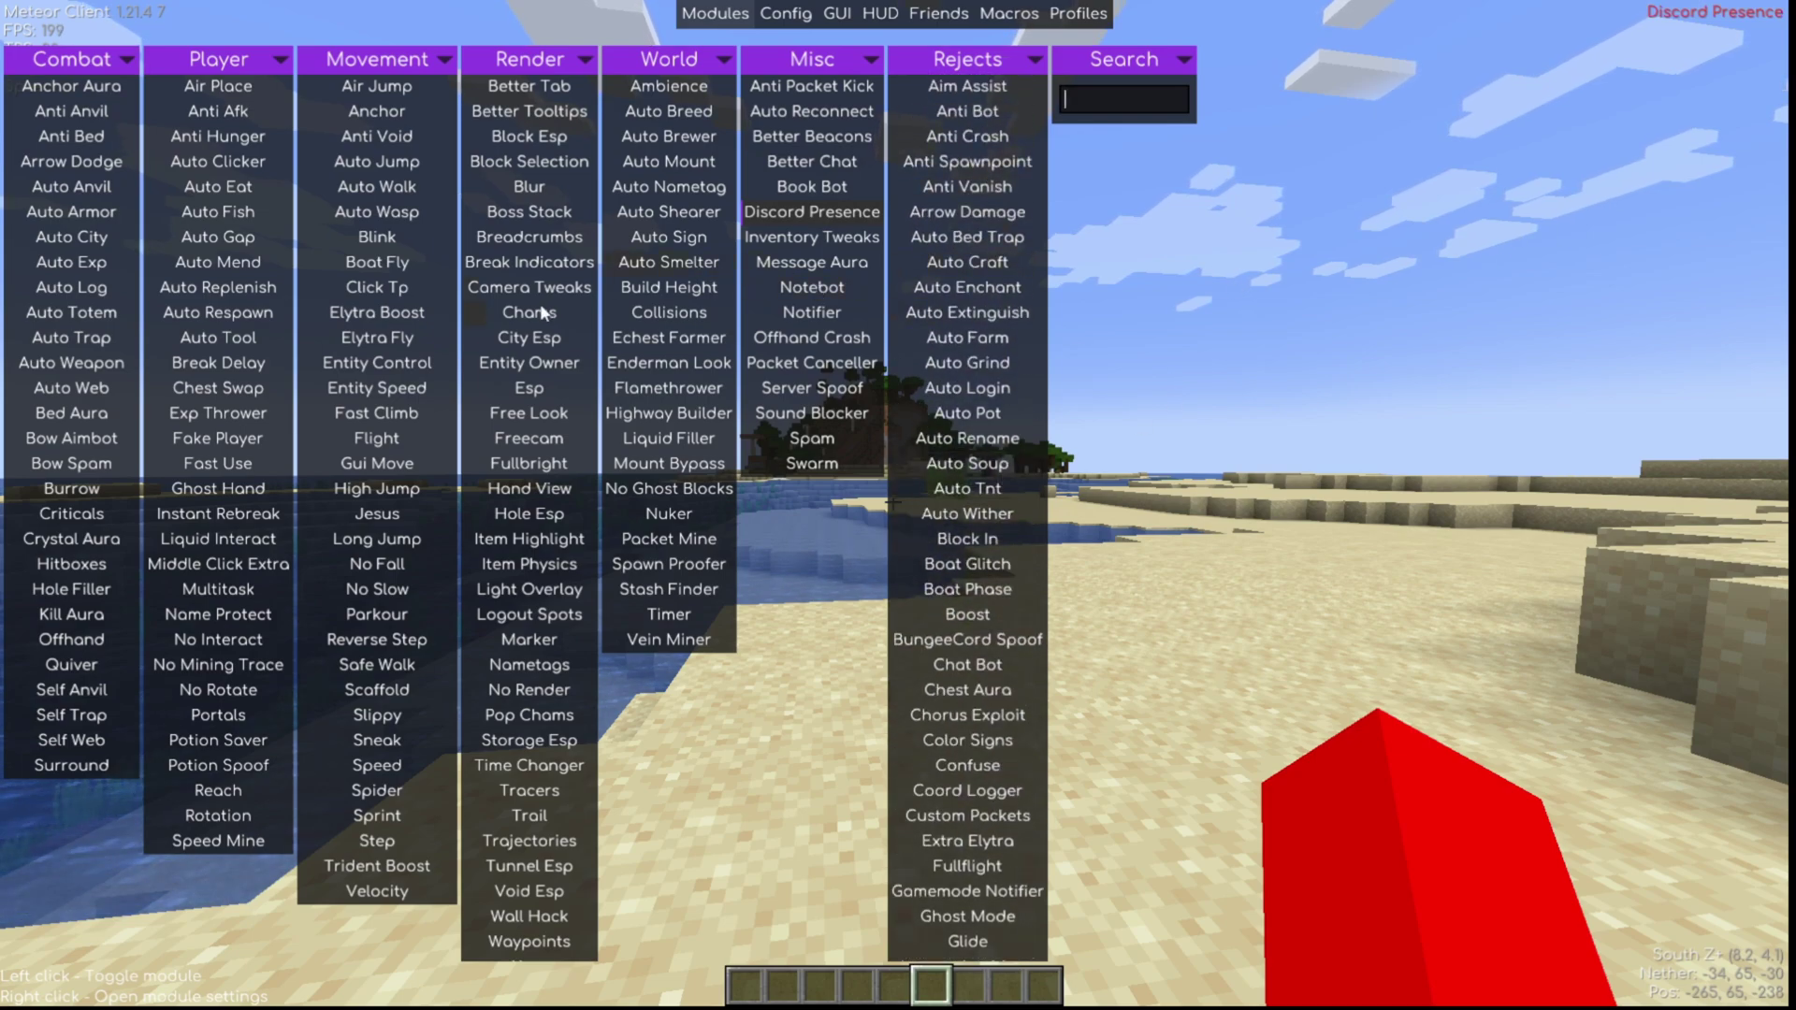
scroll(540, 312, down, 2)
scroll(540, 312, down, 2)
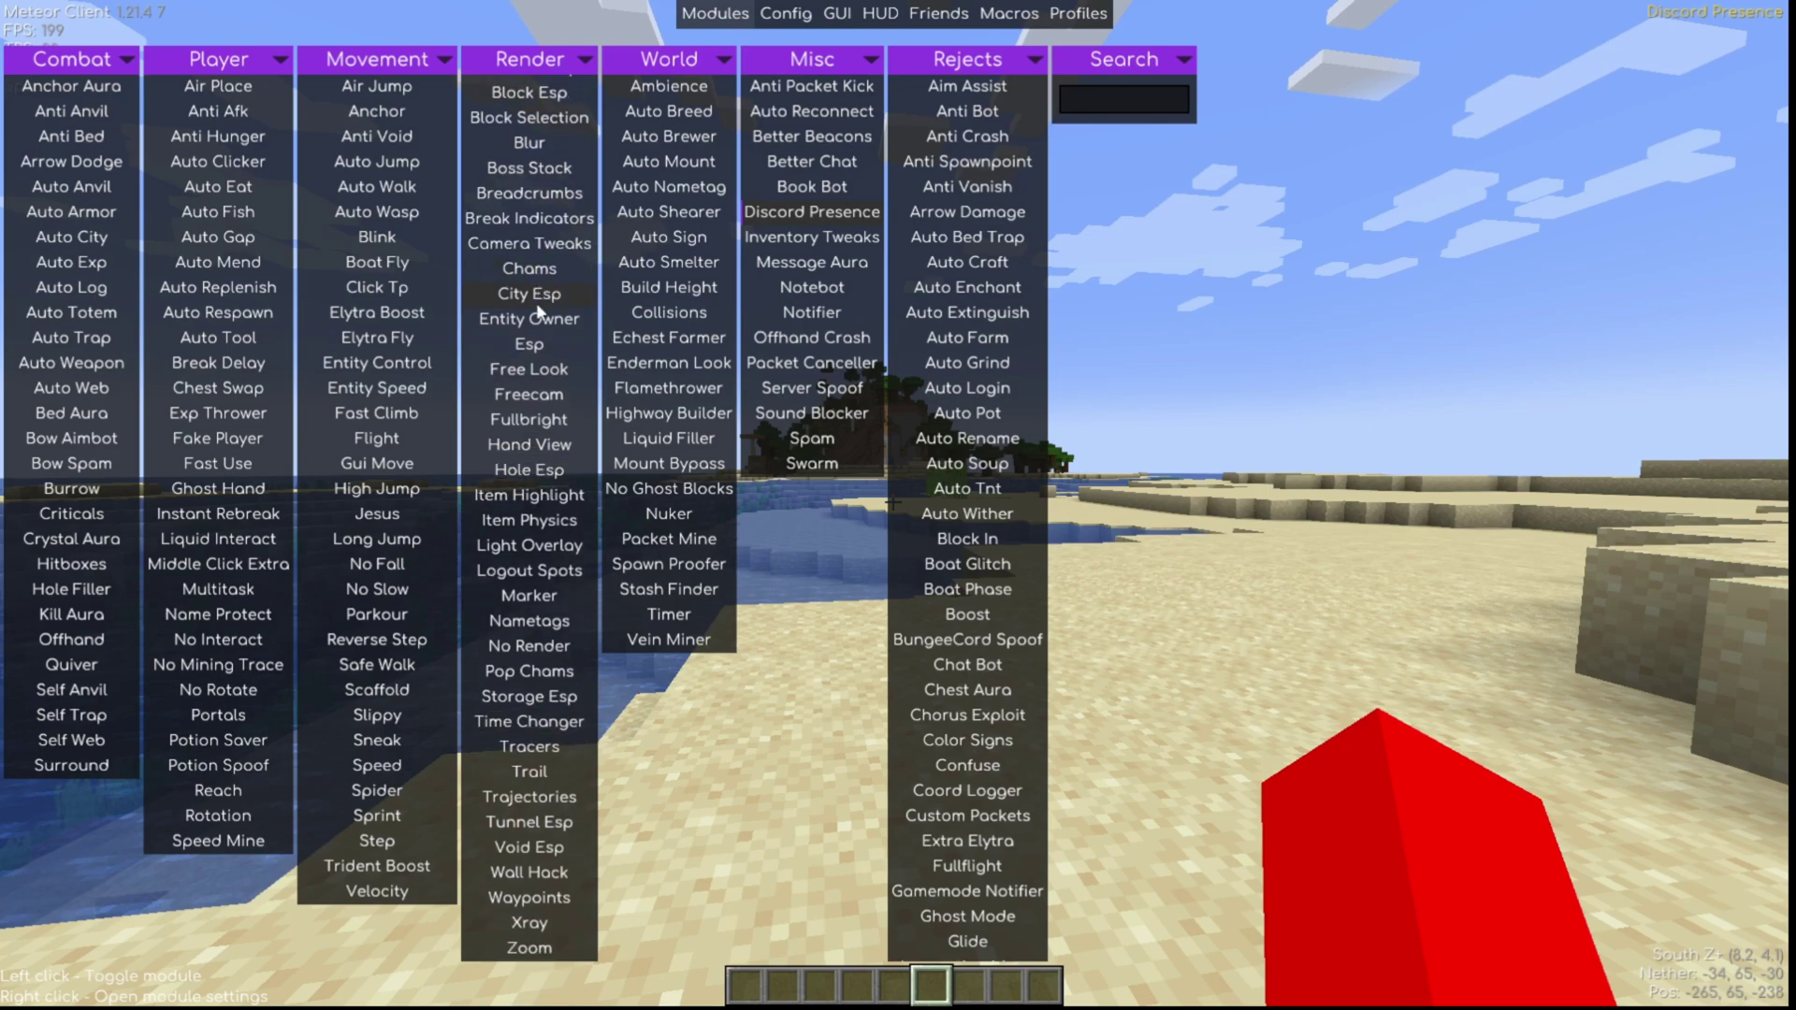
scroll(540, 308, up, 3)
scroll(541, 308, down, 2)
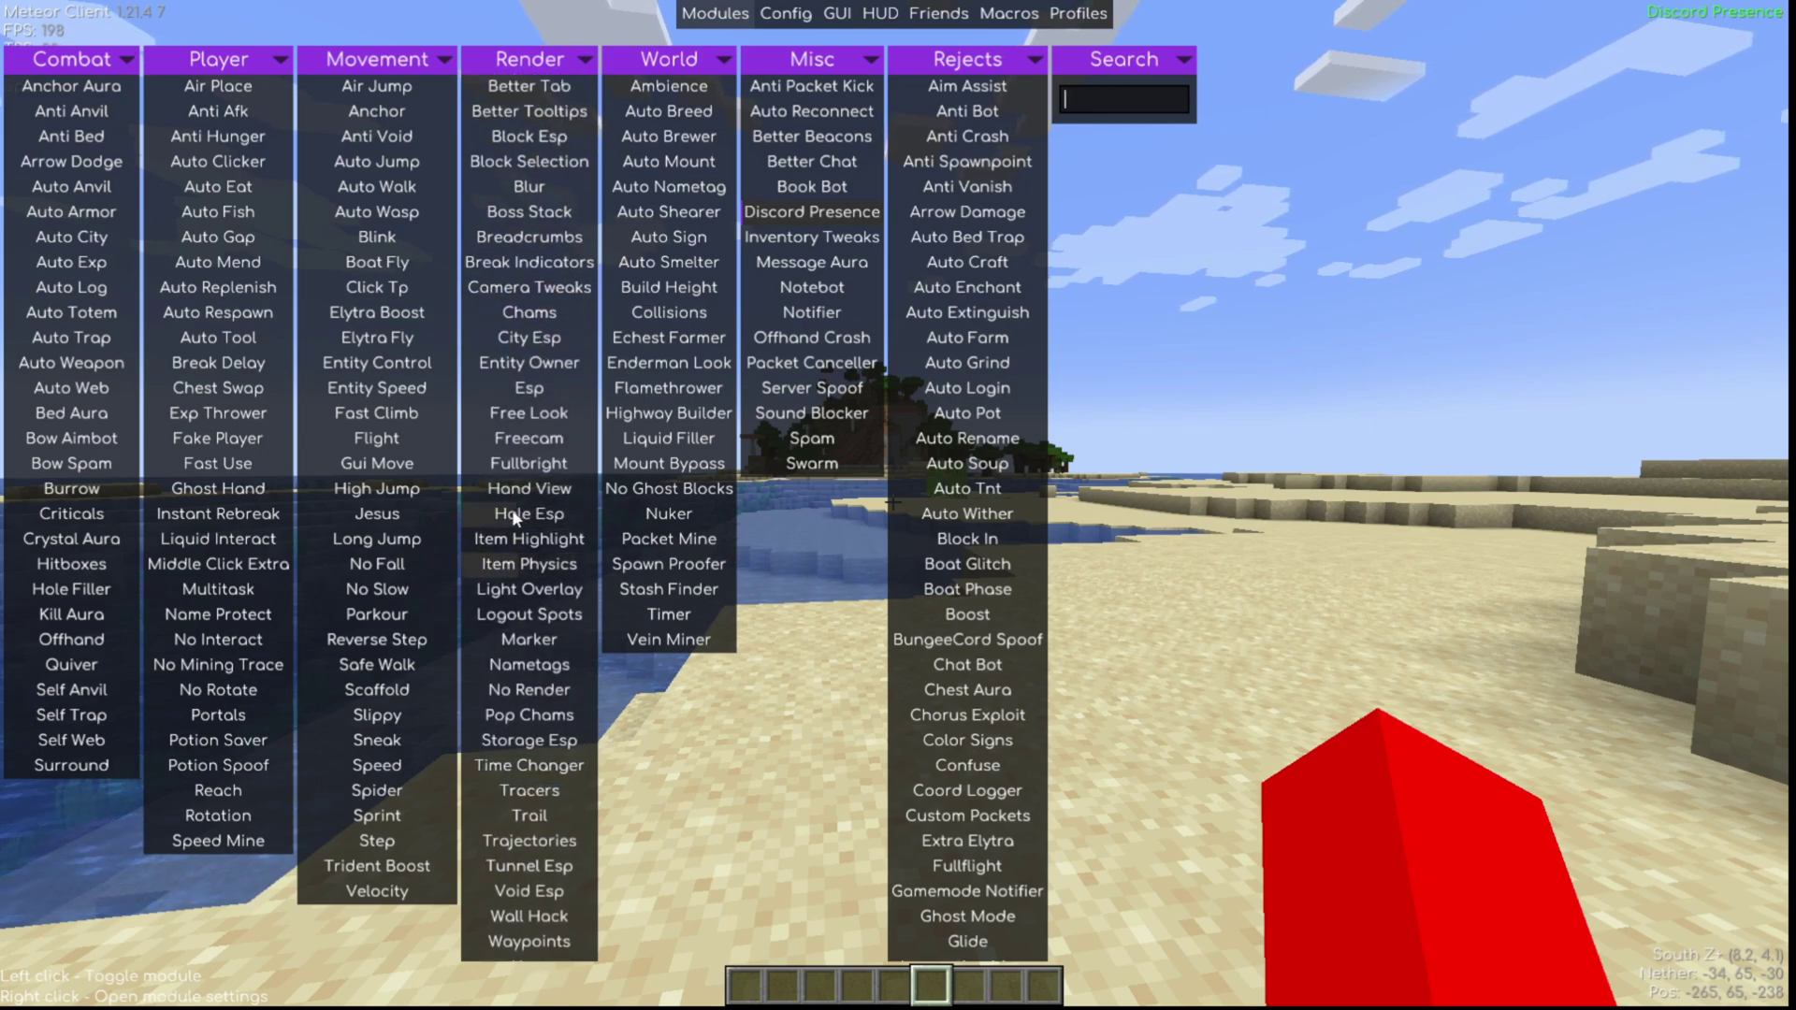
scroll(513, 509, up, 3)
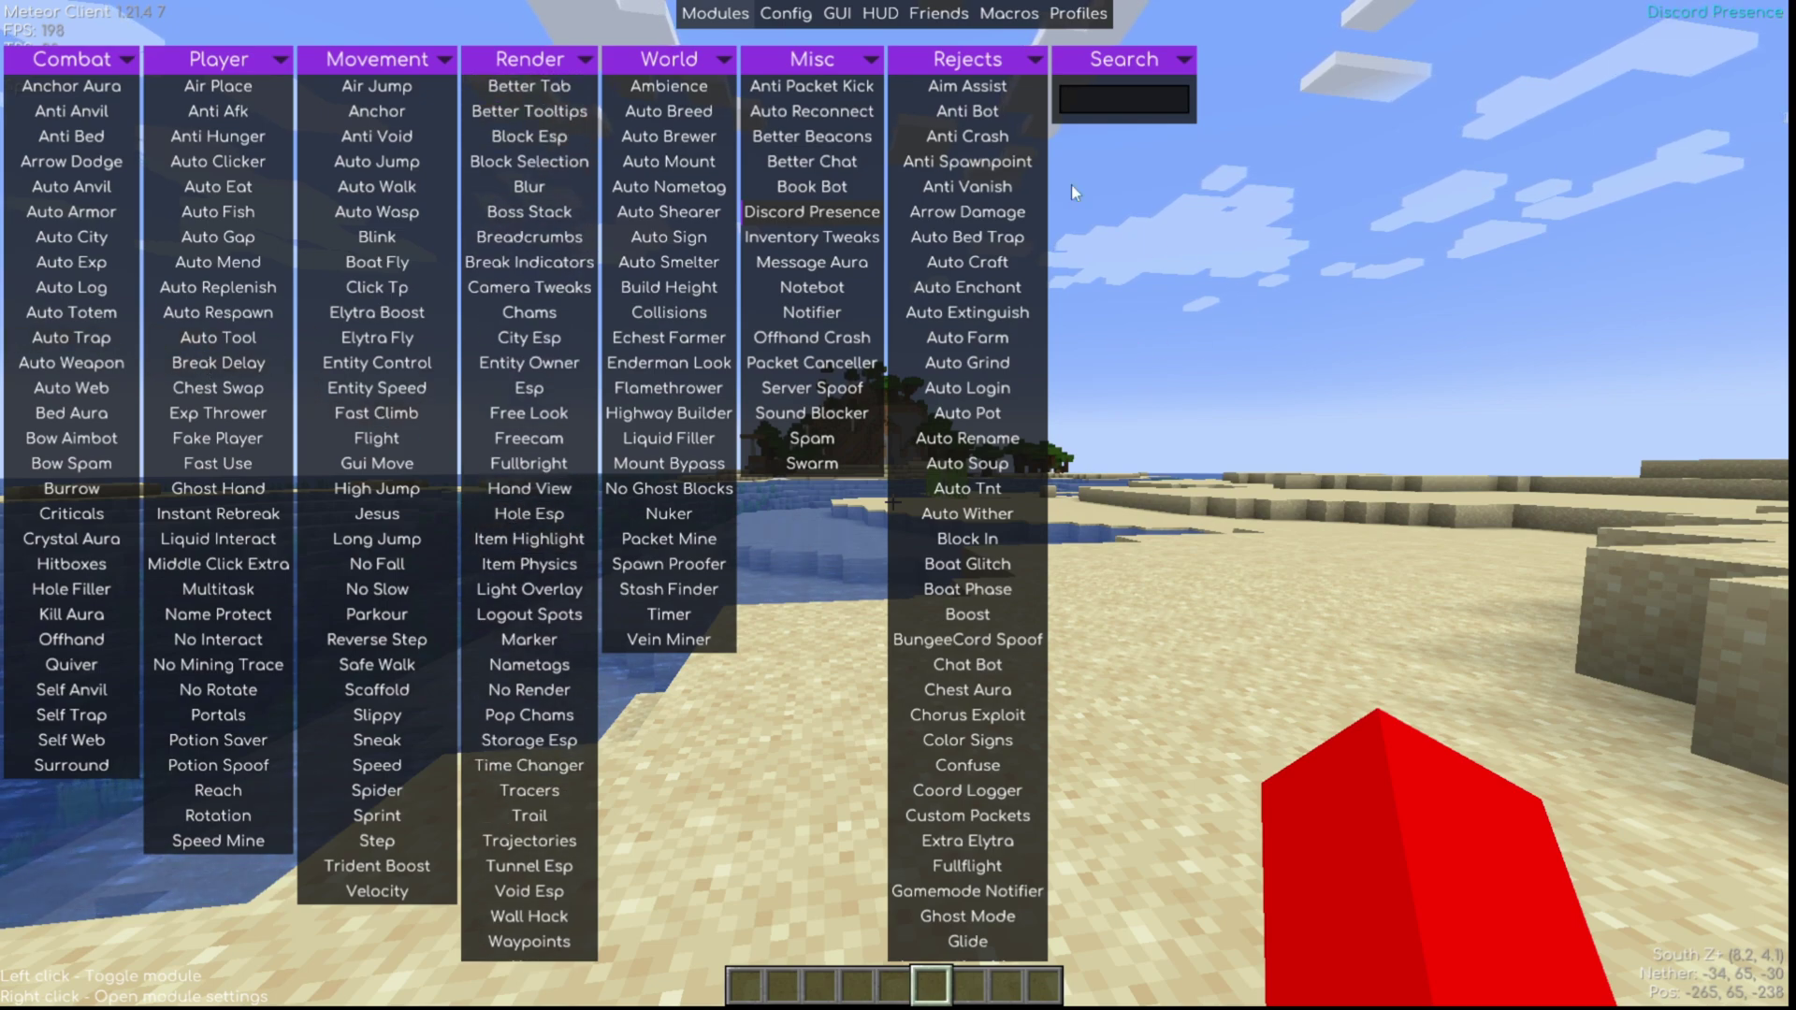
scroll(985, 270, down, 10)
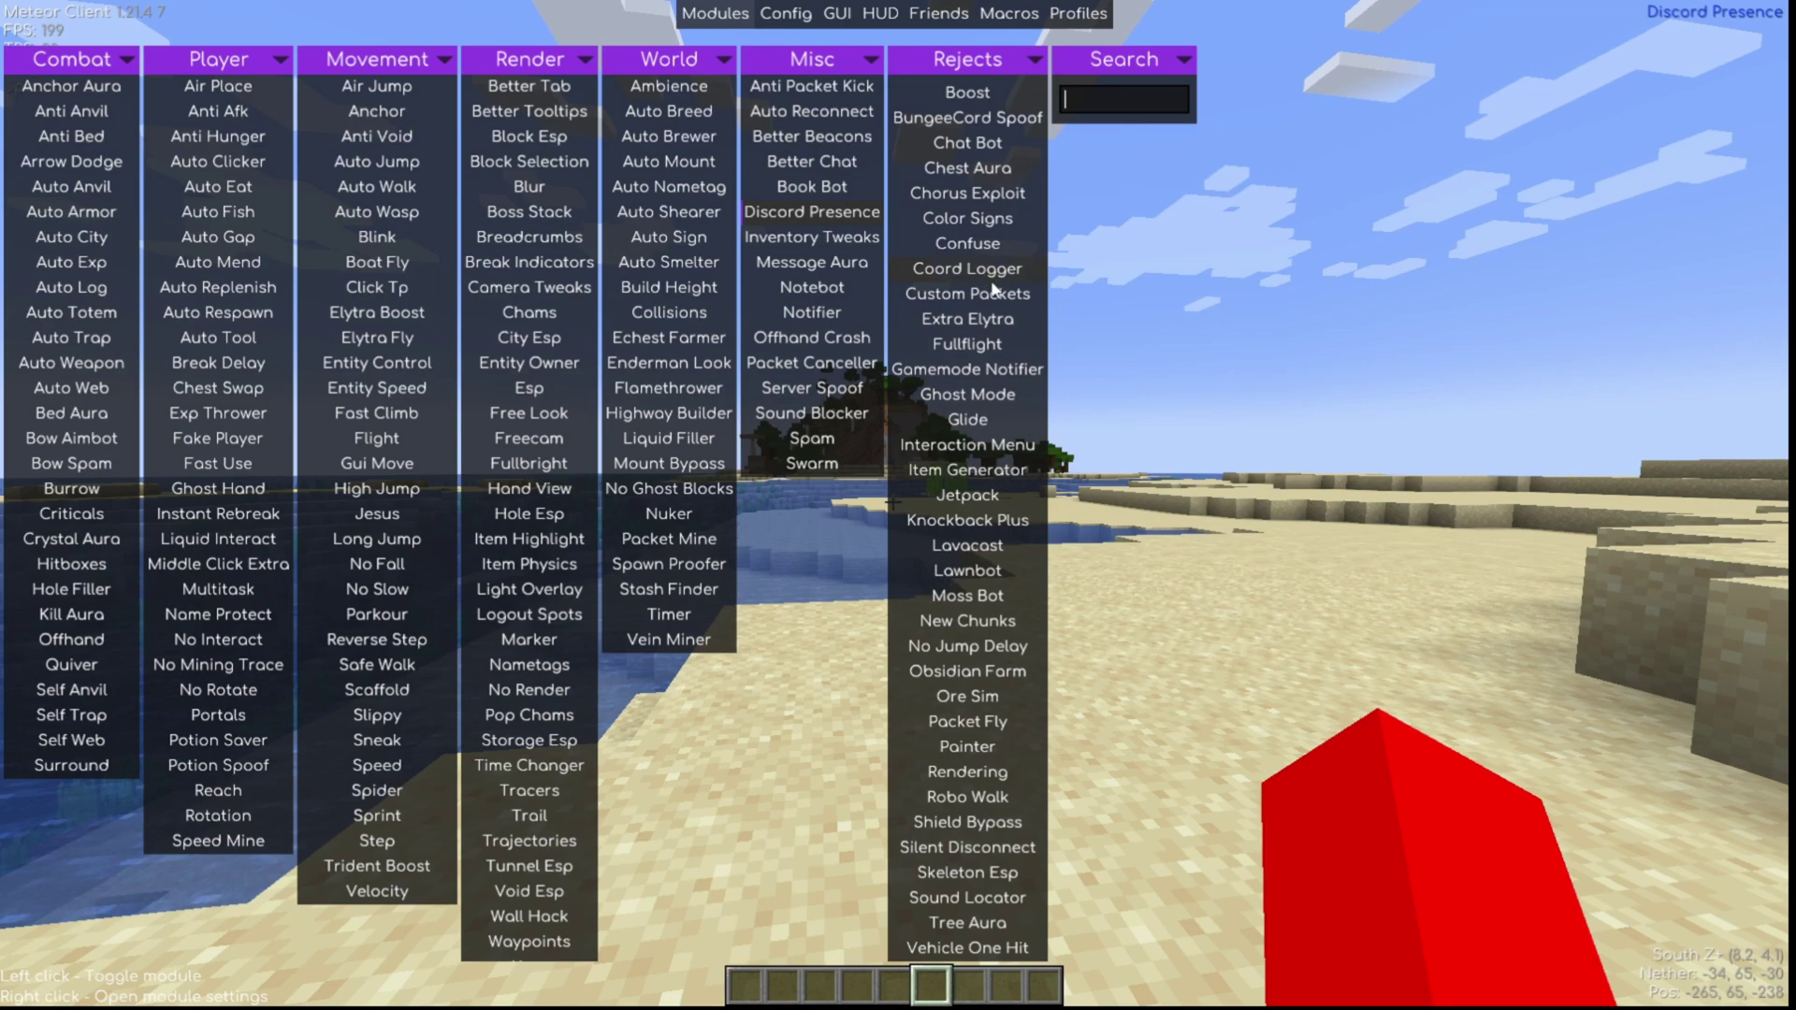
scroll(1006, 393, up, 10)
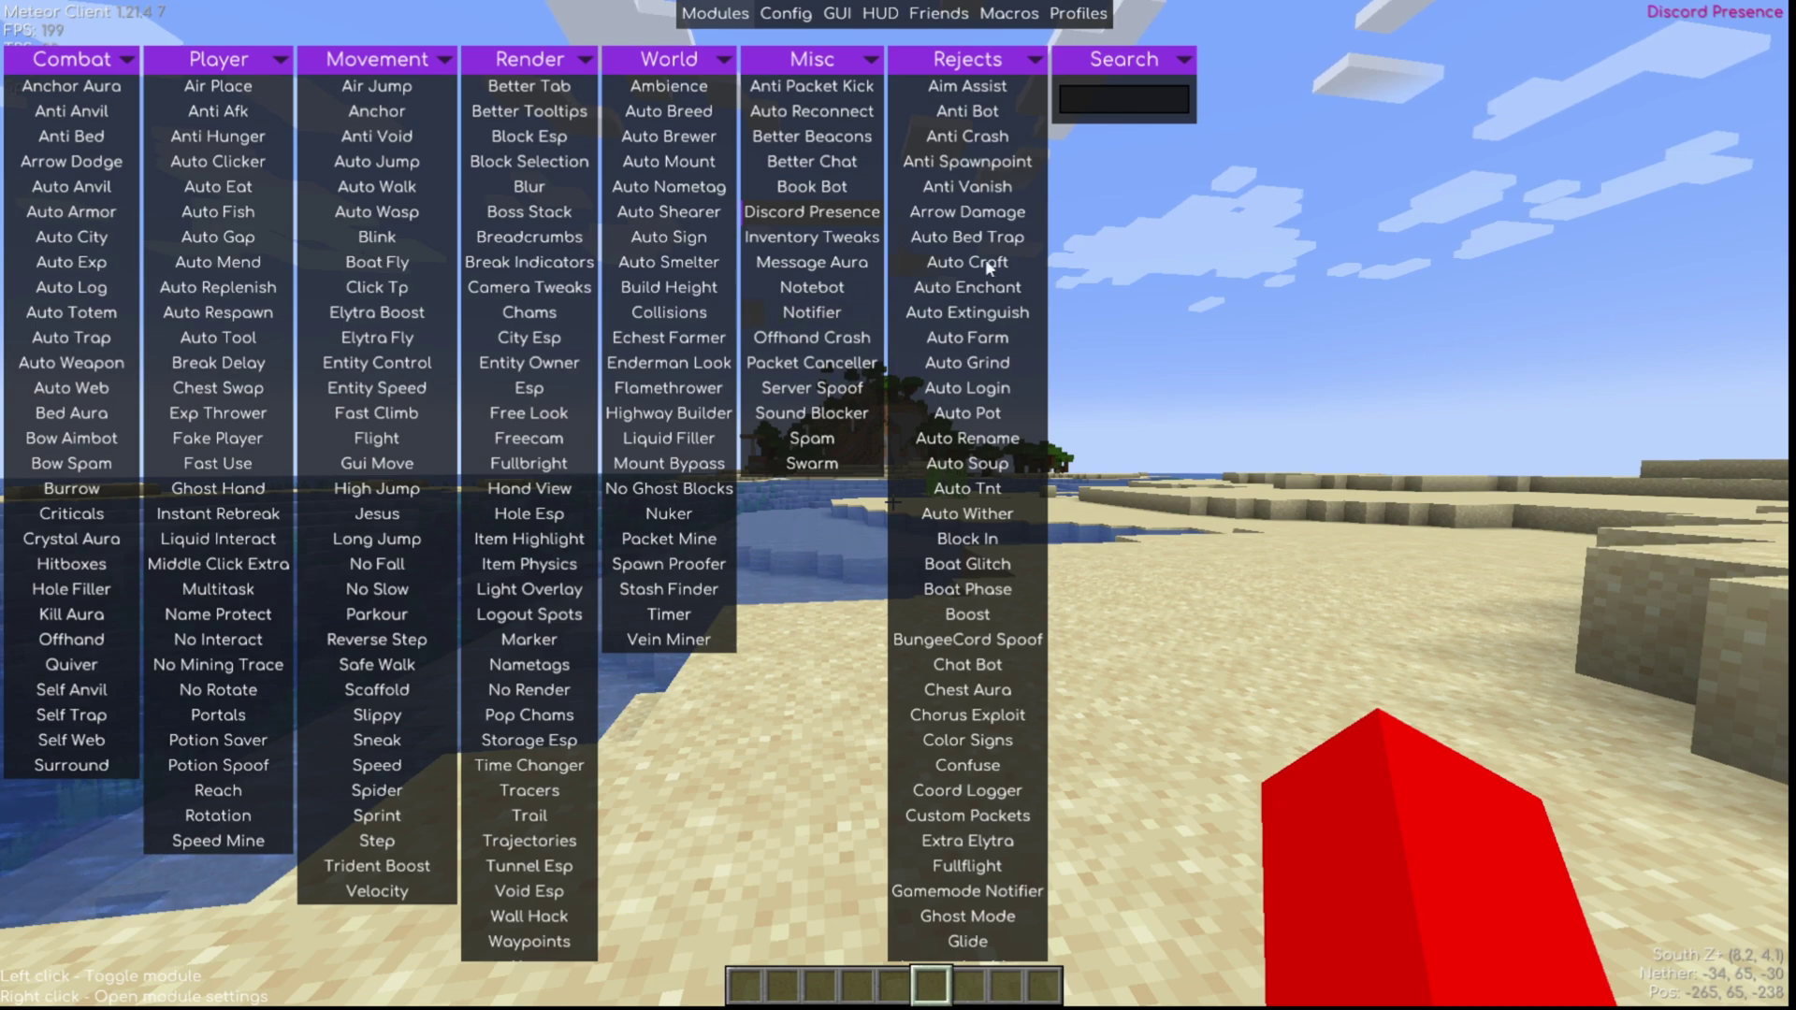
click(1138, 120)
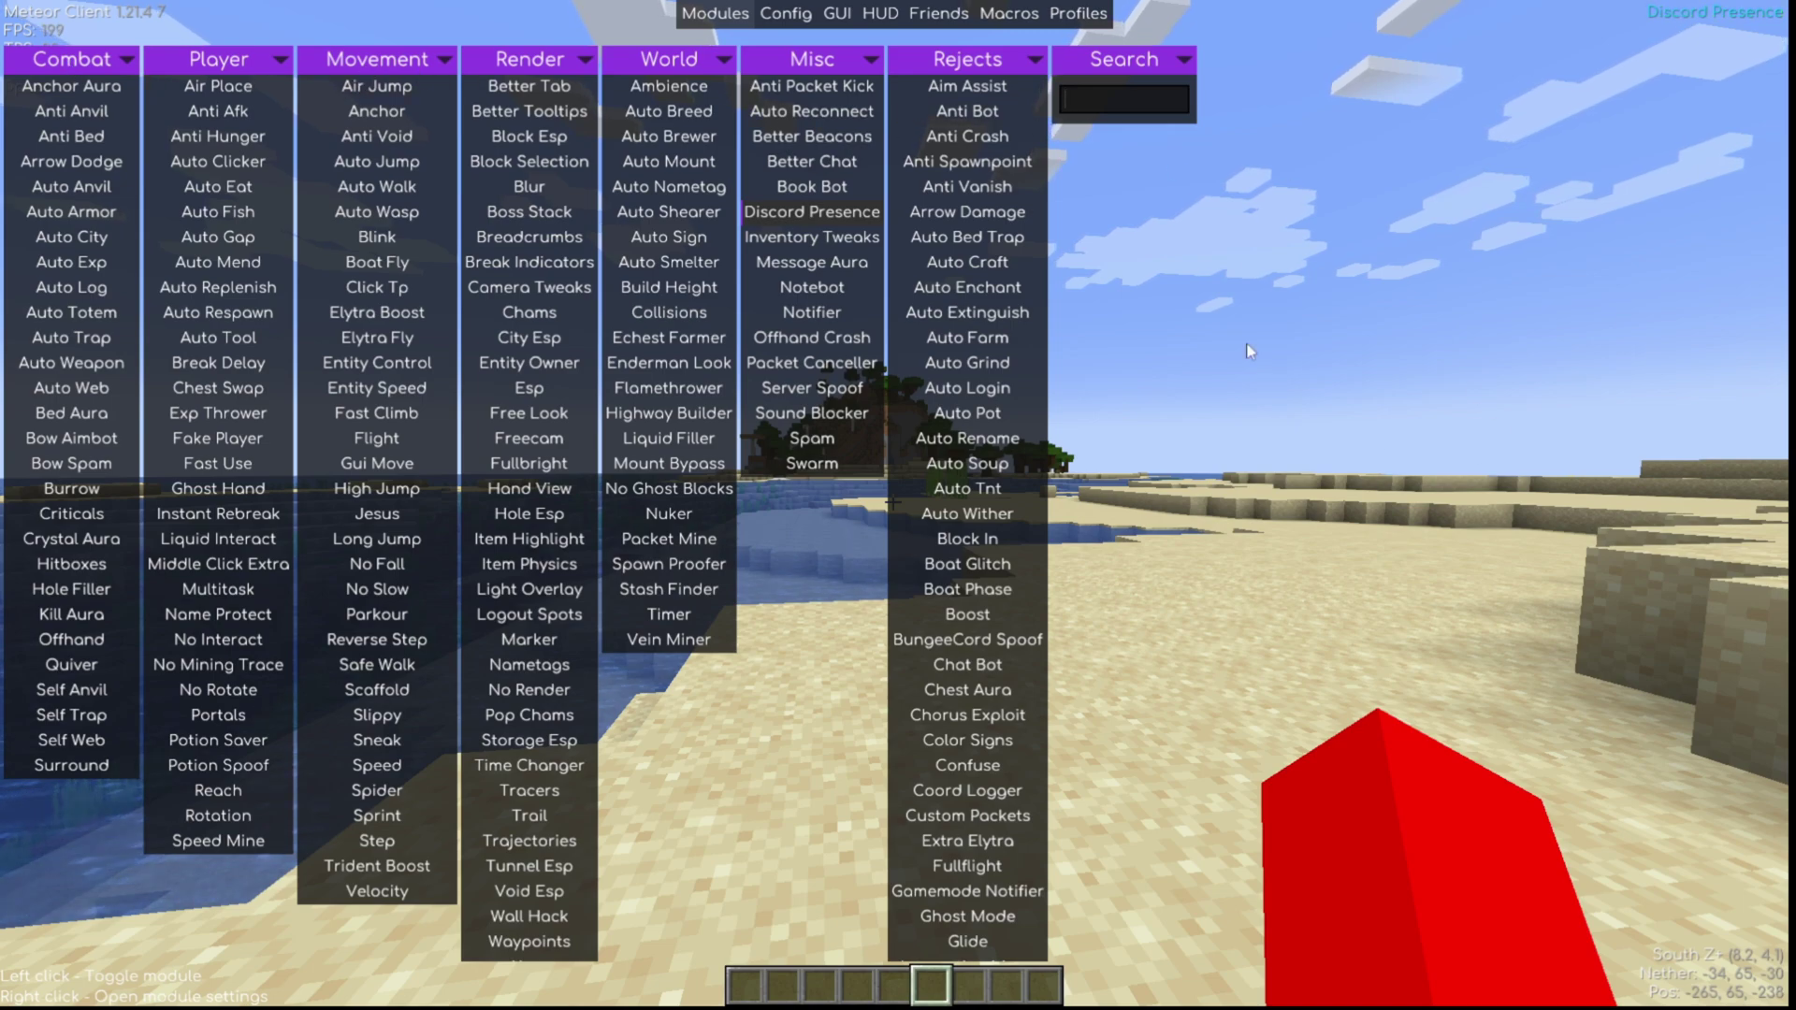
scroll(979, 178, down, 3)
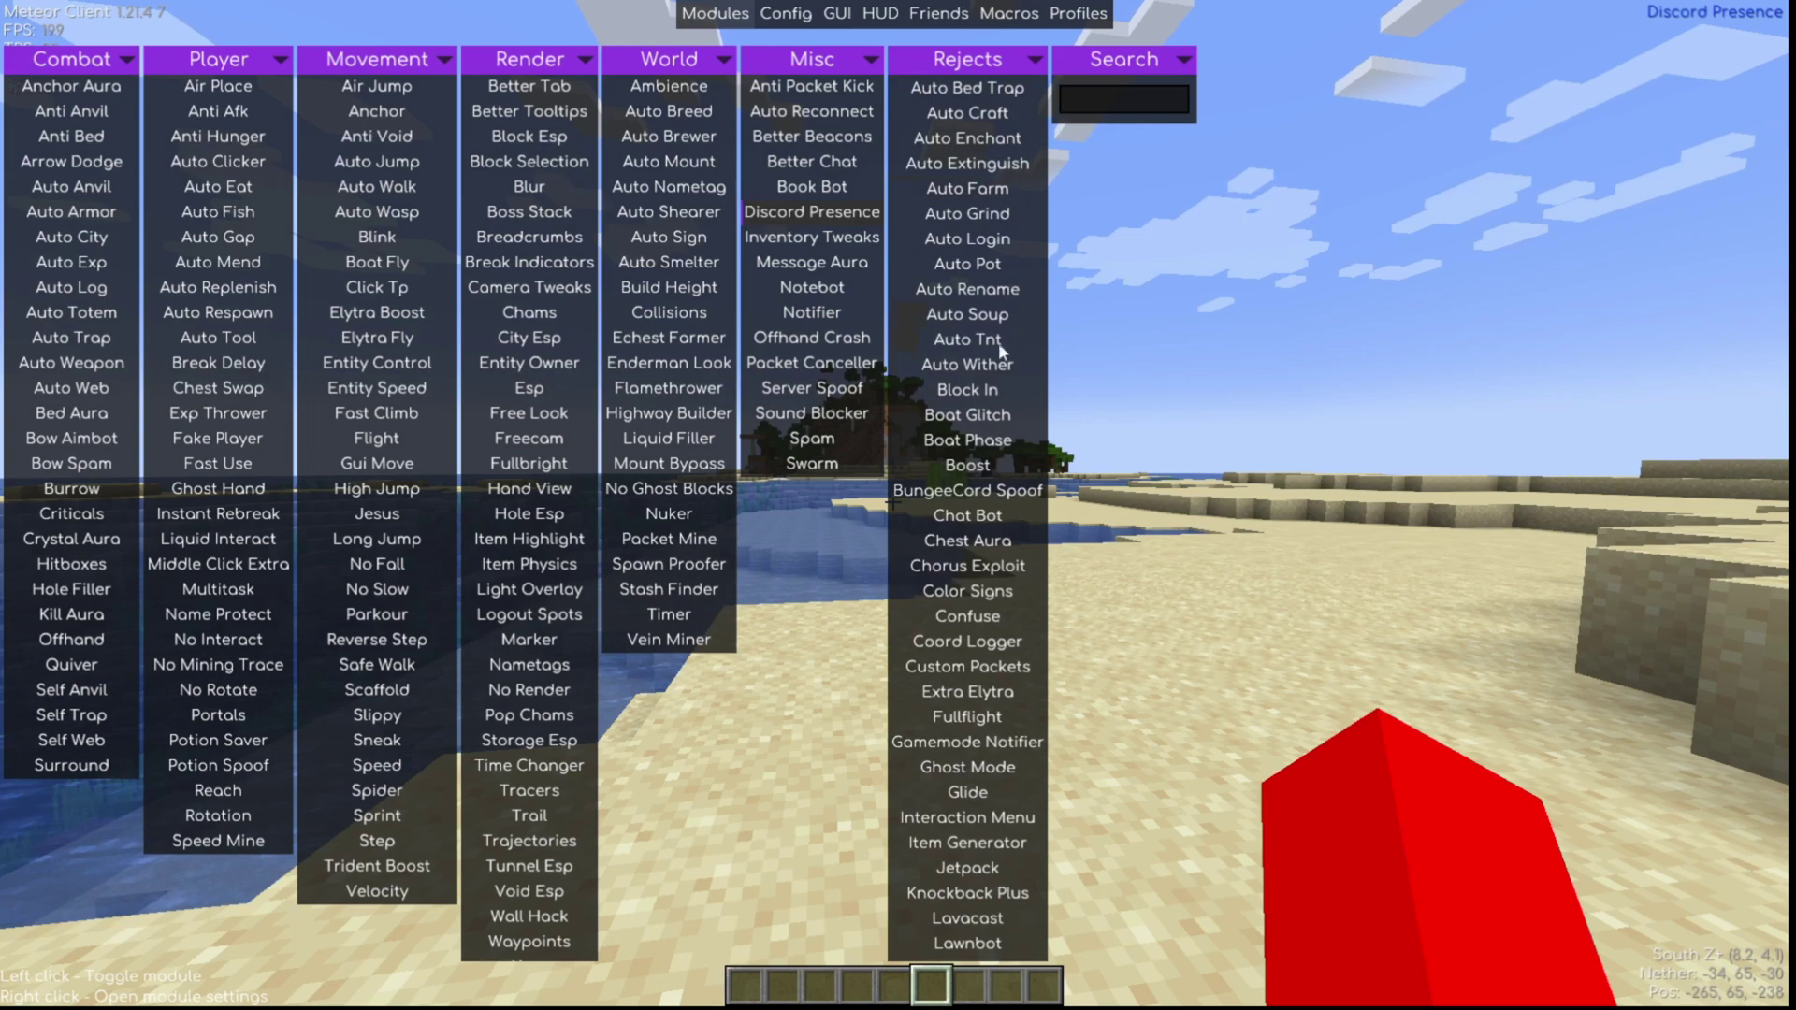
scroll(992, 365, down, 2)
scroll(984, 375, up, 5)
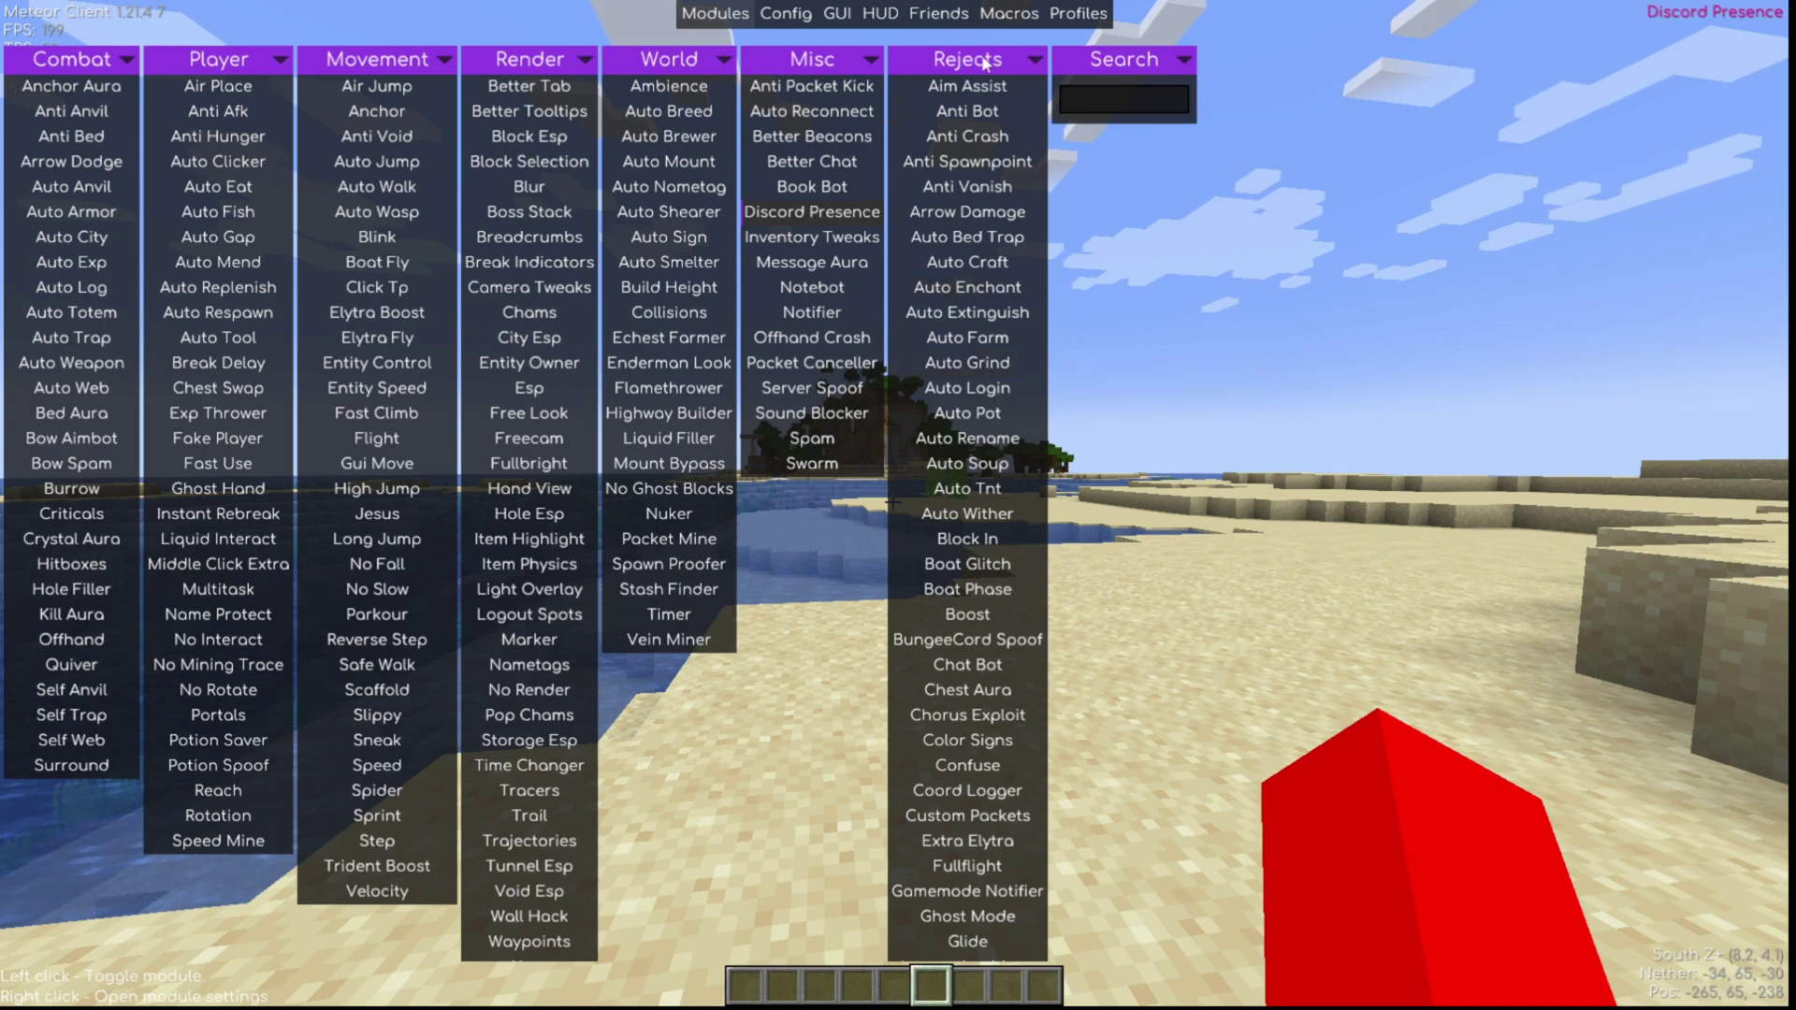
Step: Mark the Boost module from the Rejects category as a favourite and close its settings
scroll(973, 281, down, 8)
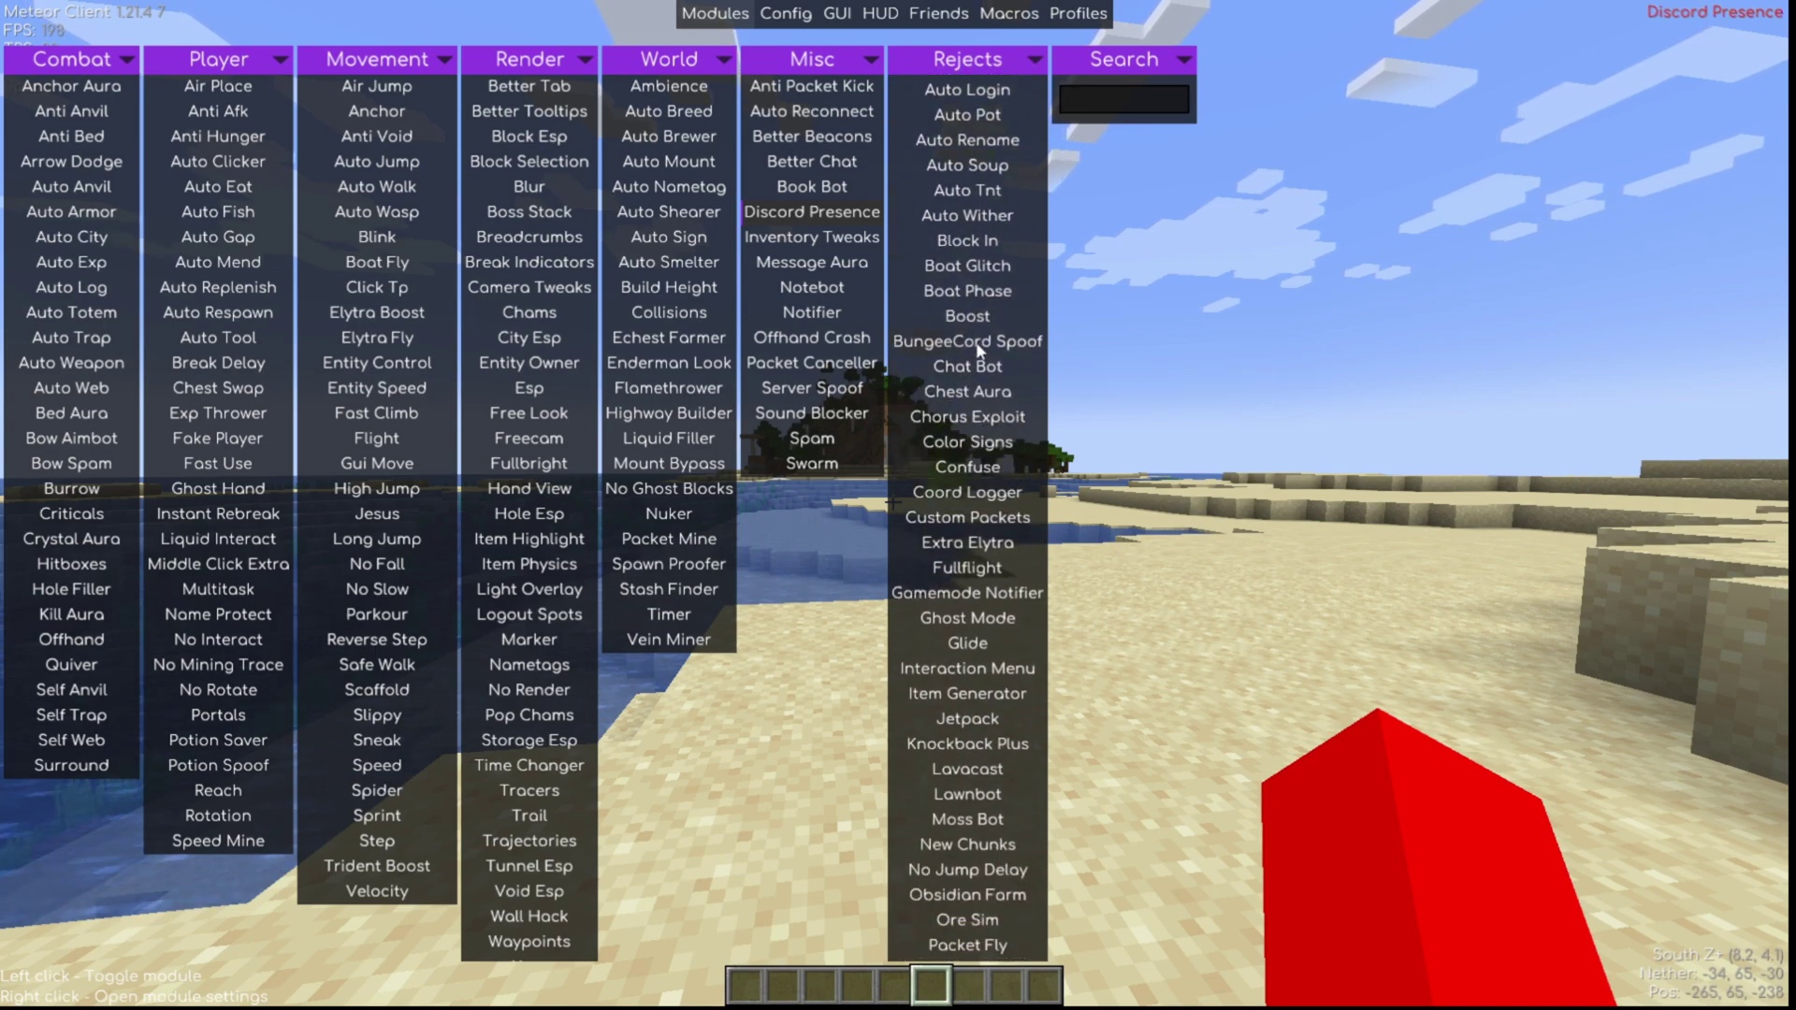
right_click(967, 315)
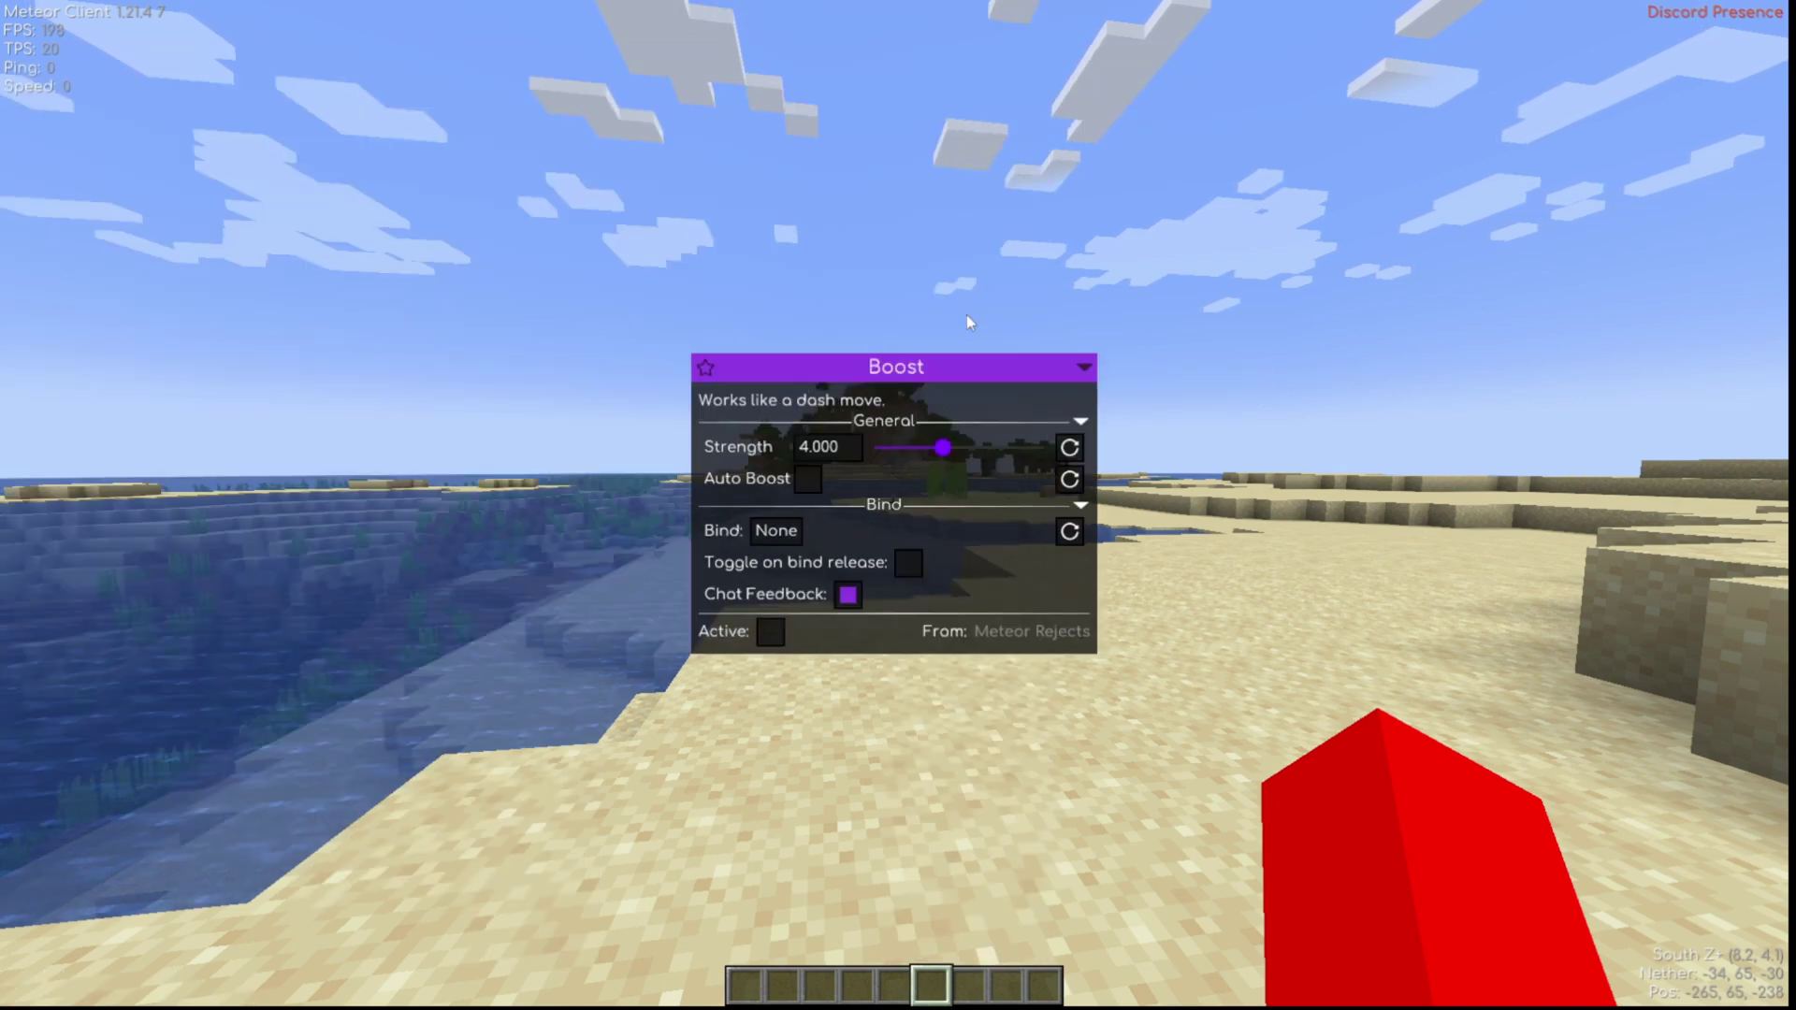
click(704, 368)
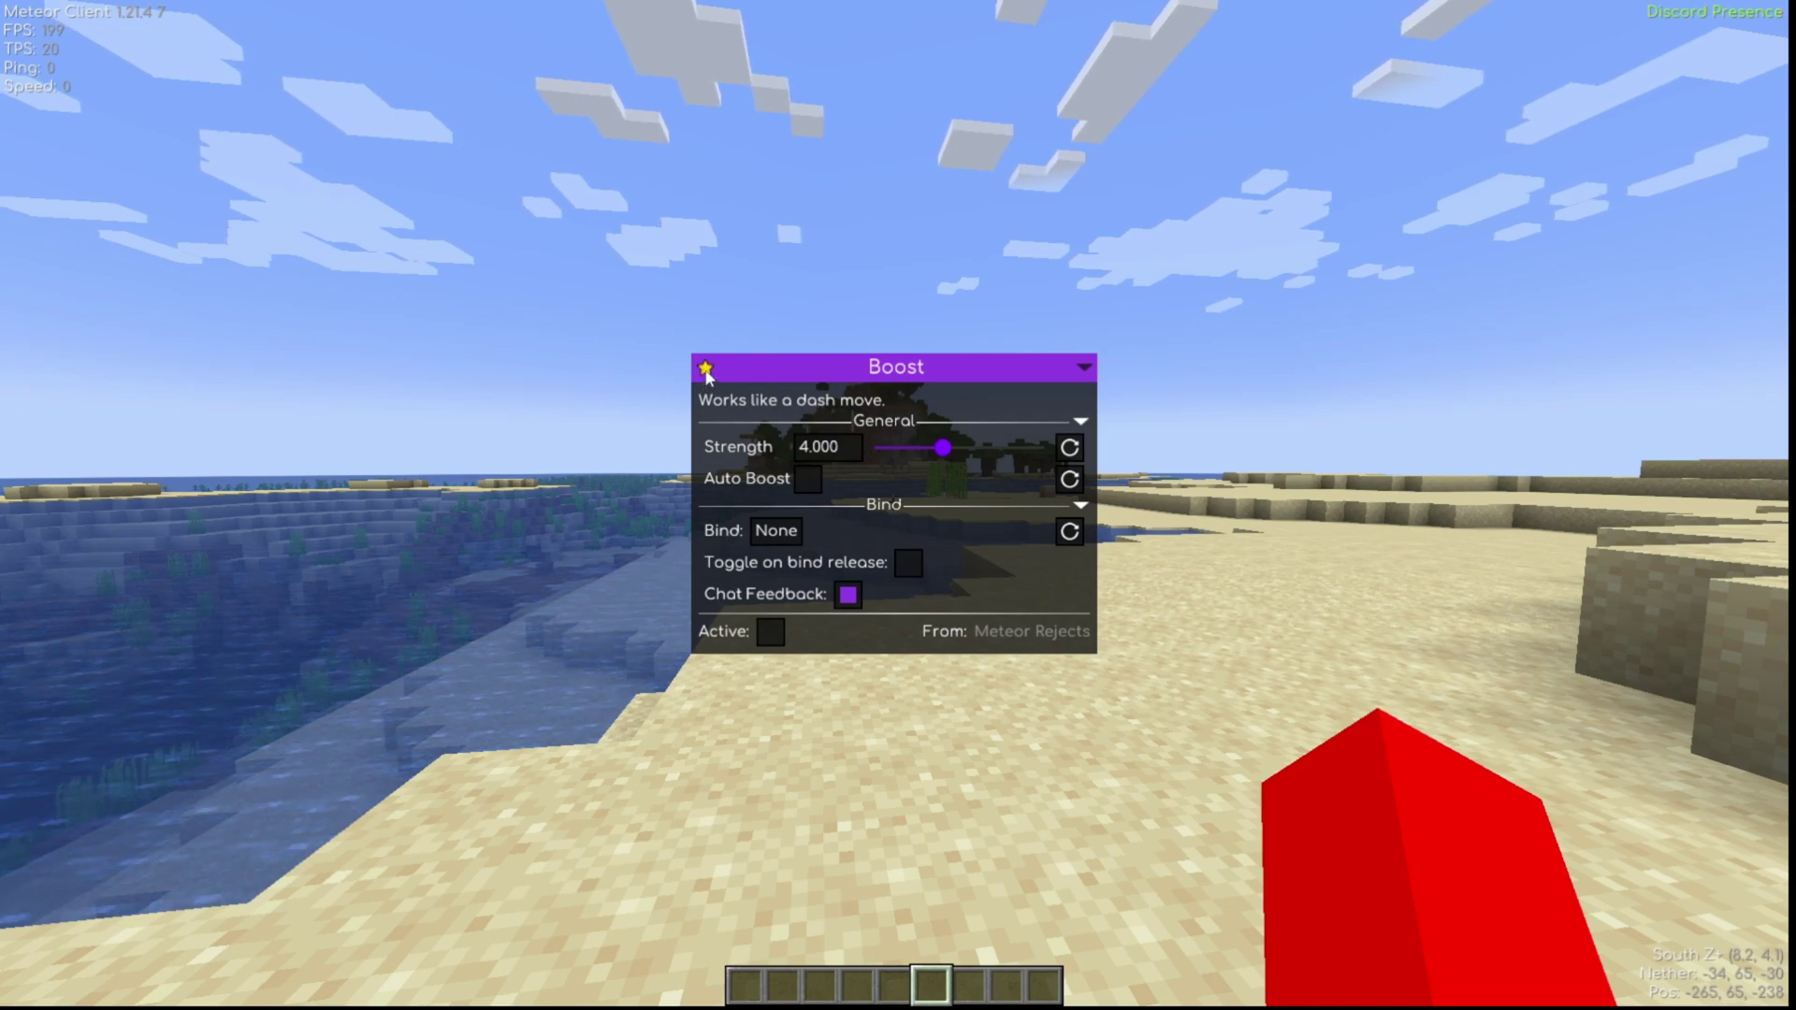
key(Escape)
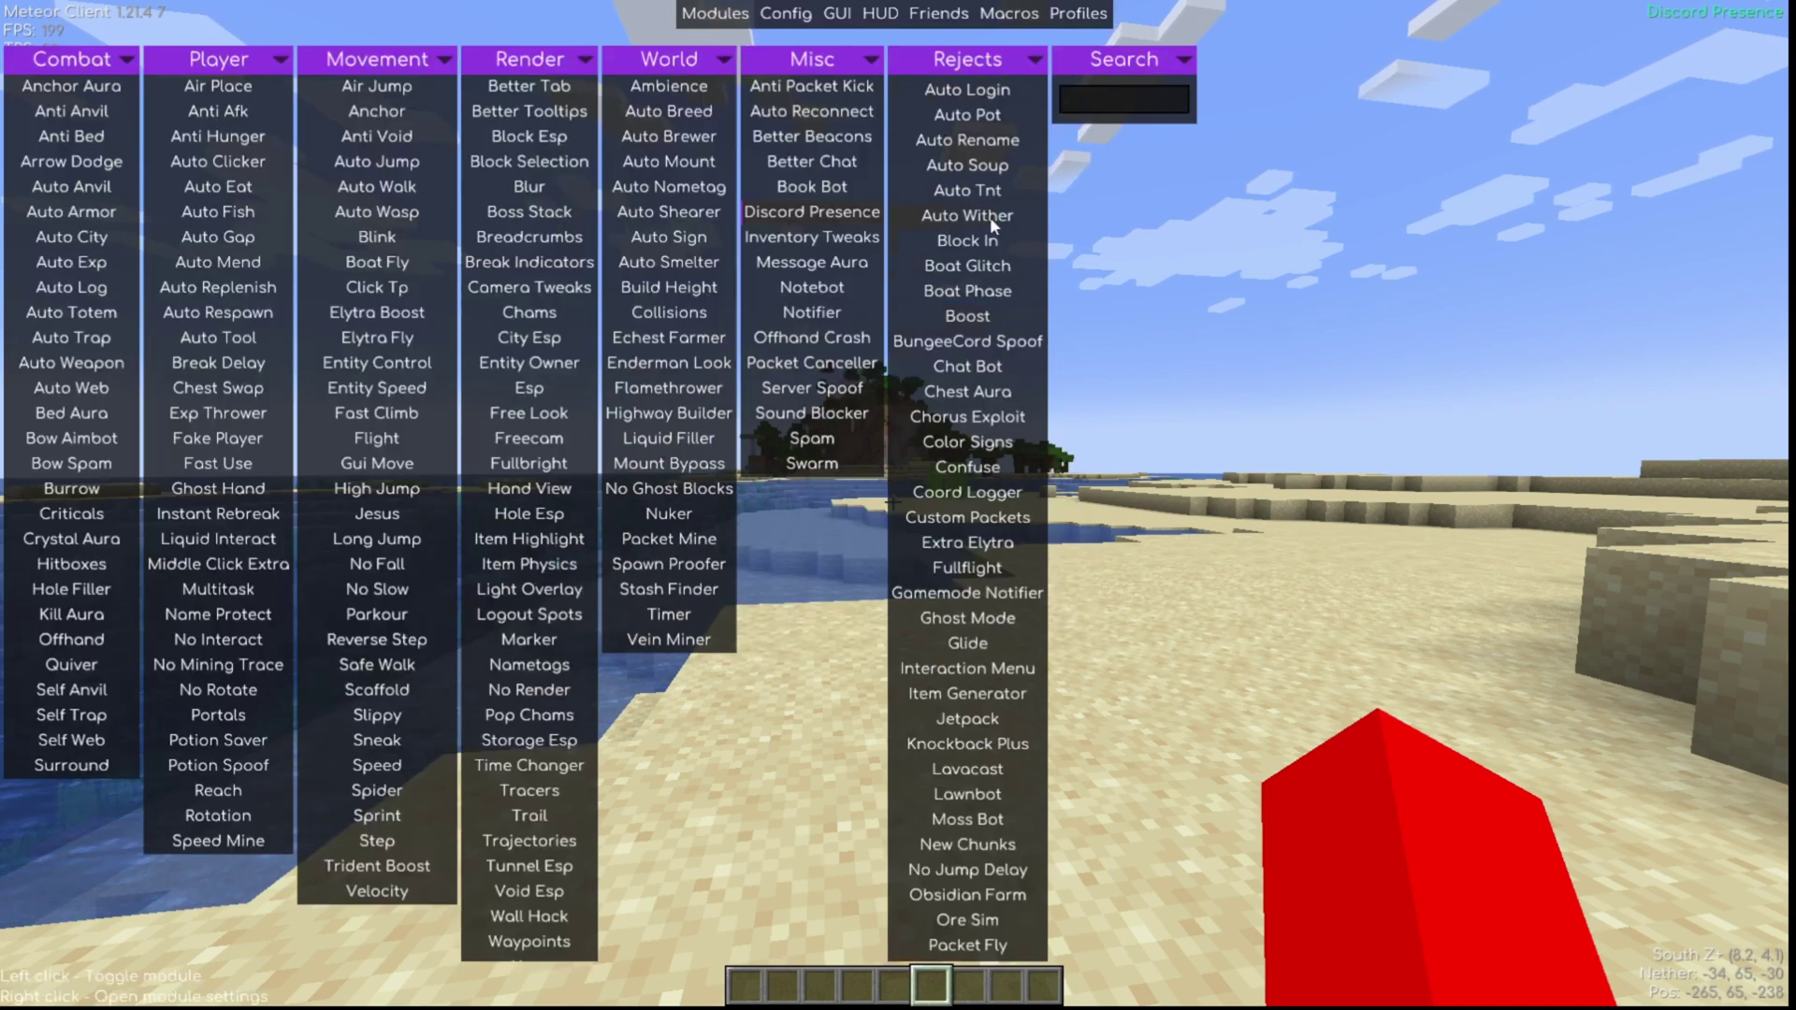
Step: Review the settings of the Extra Elytra module and look through the remaining modules in the Rejects category
scroll(989, 217, down, 3)
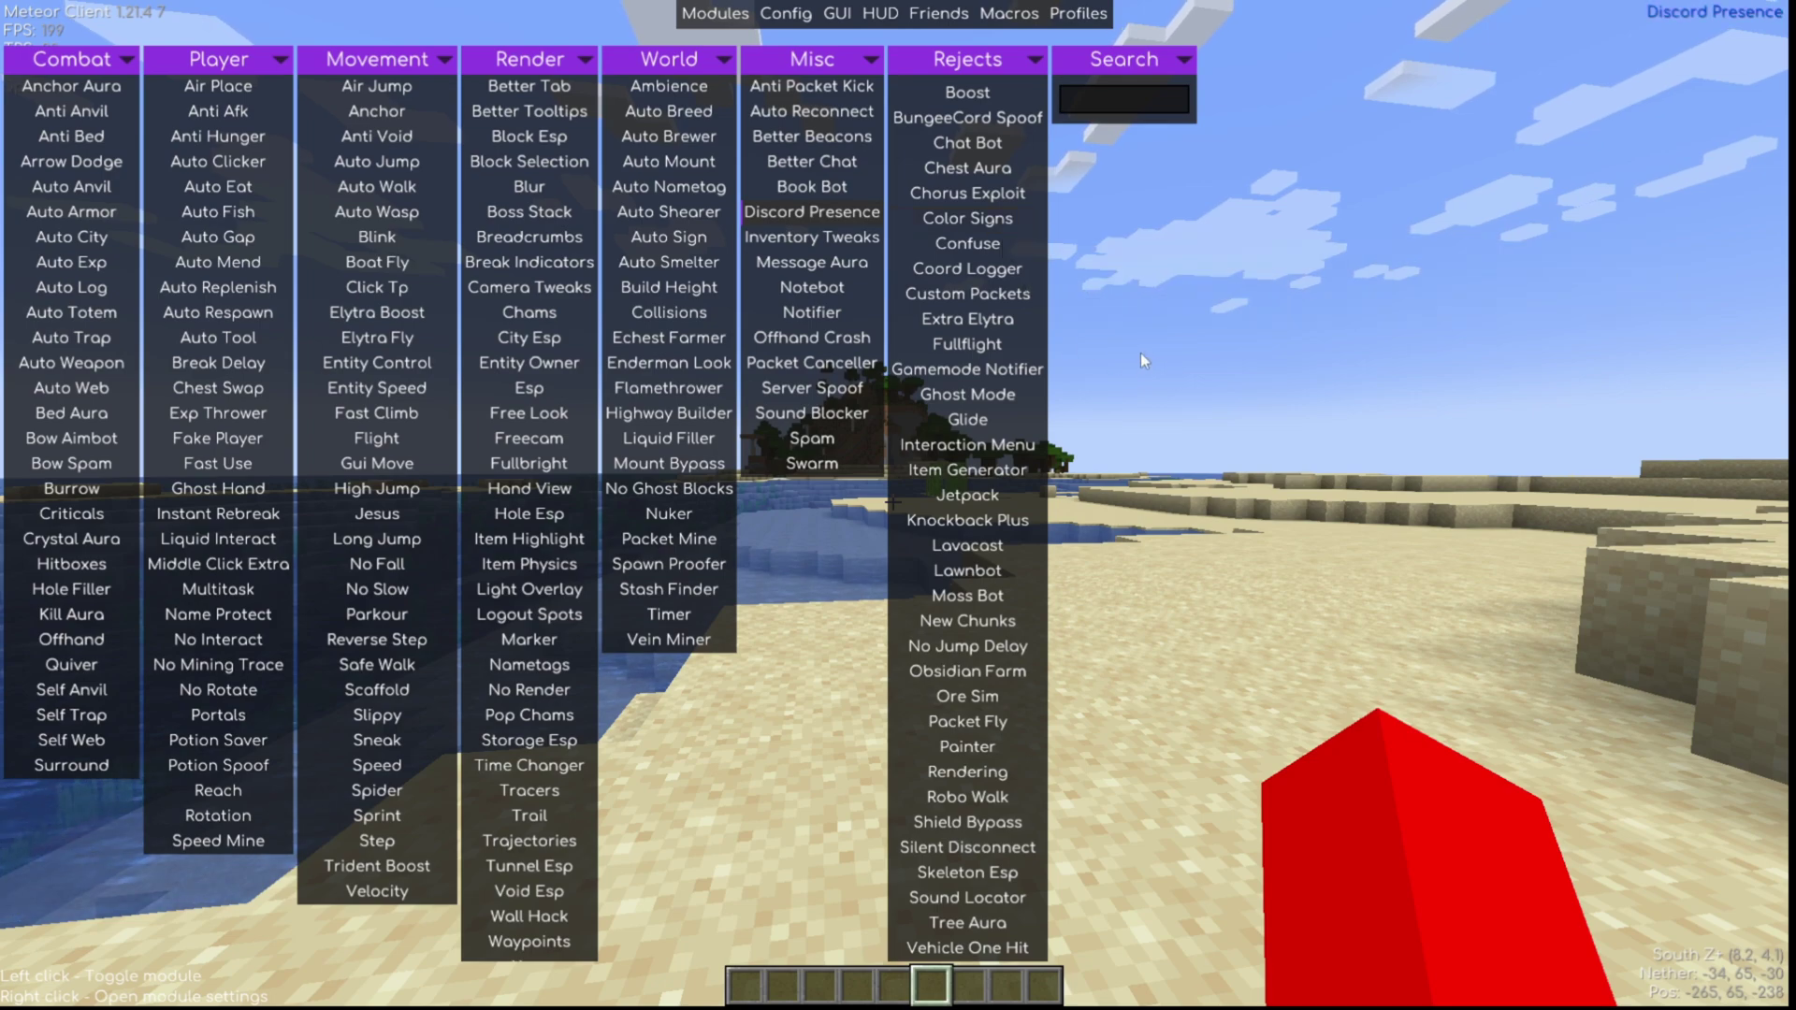
right_click(970, 323)
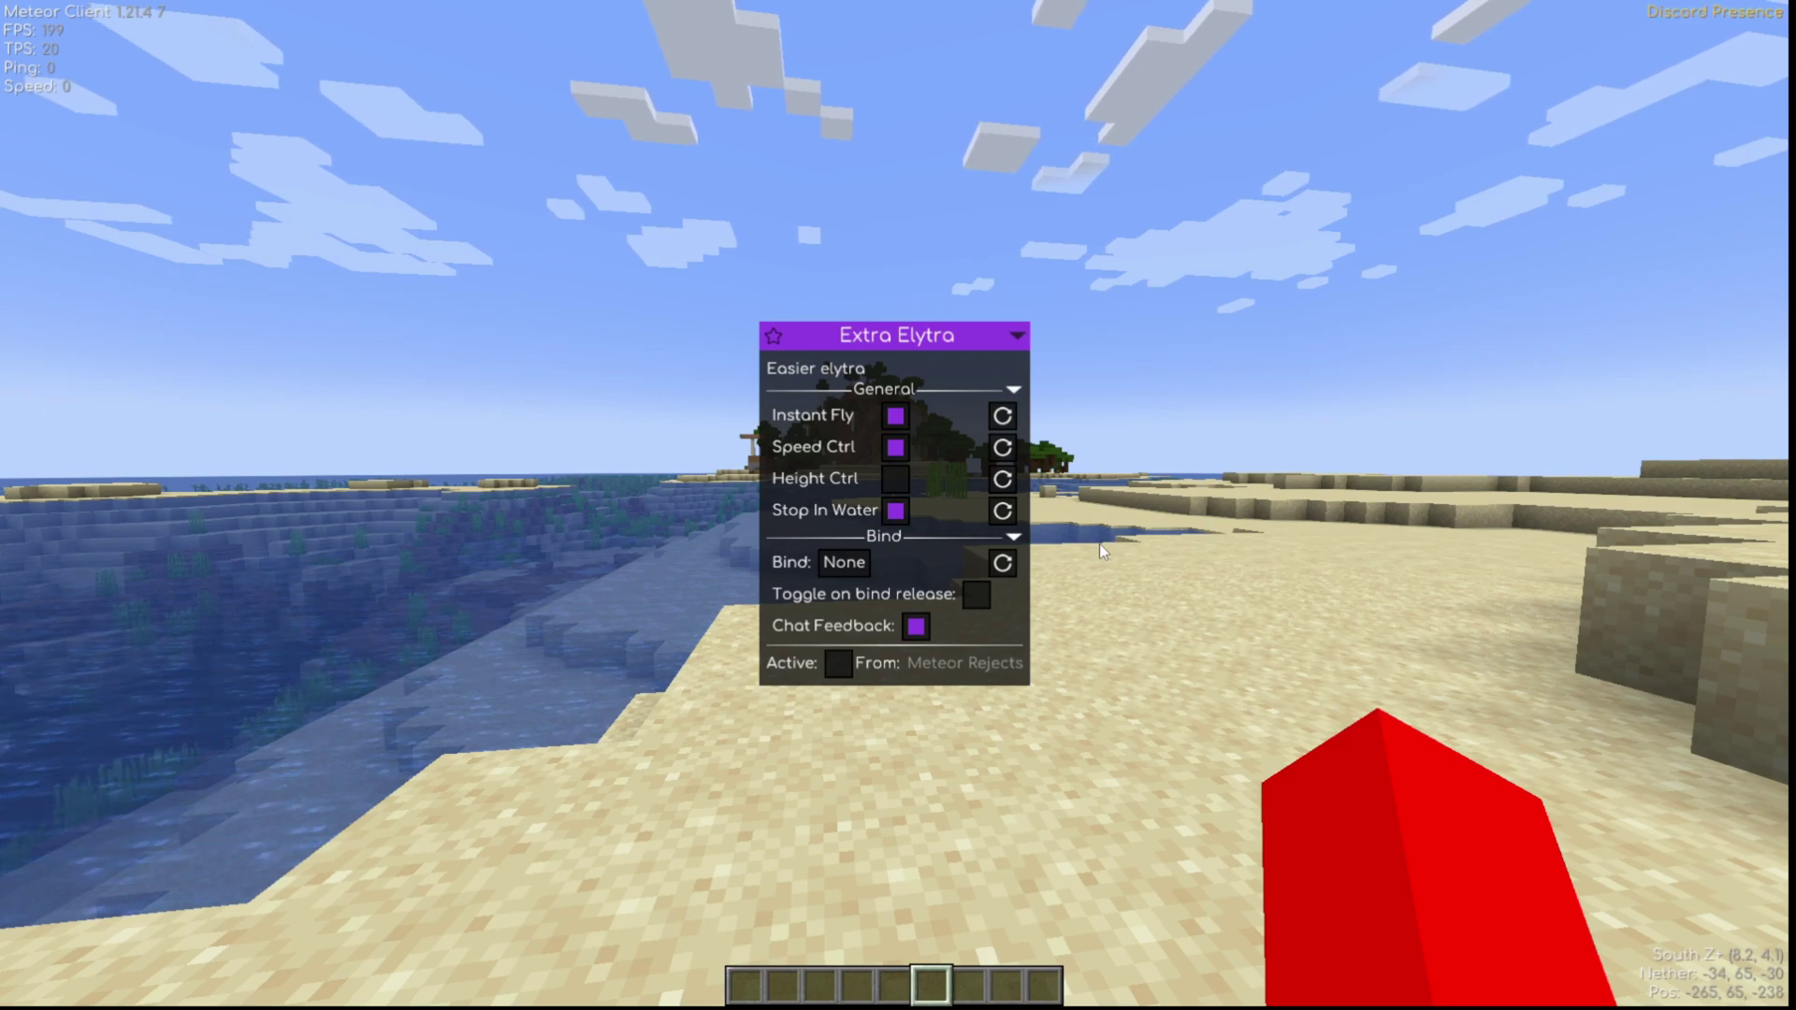
key(Escape)
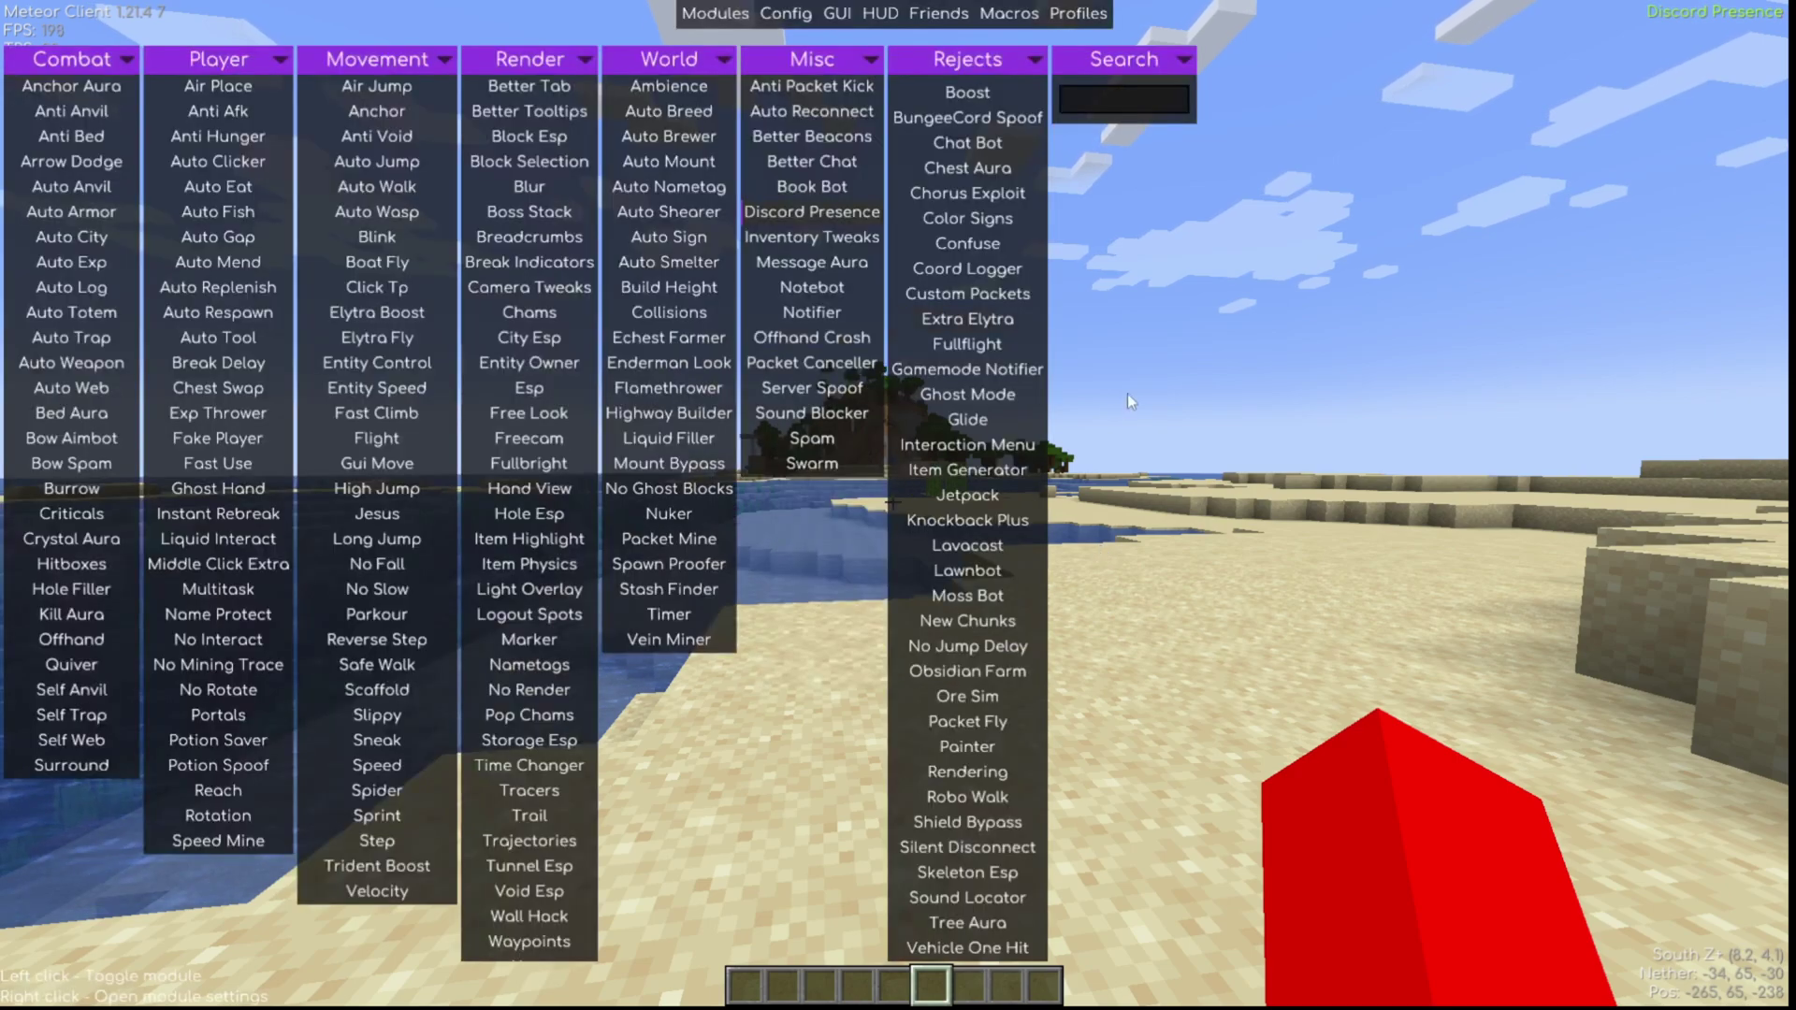
scroll(986, 368, up, 6)
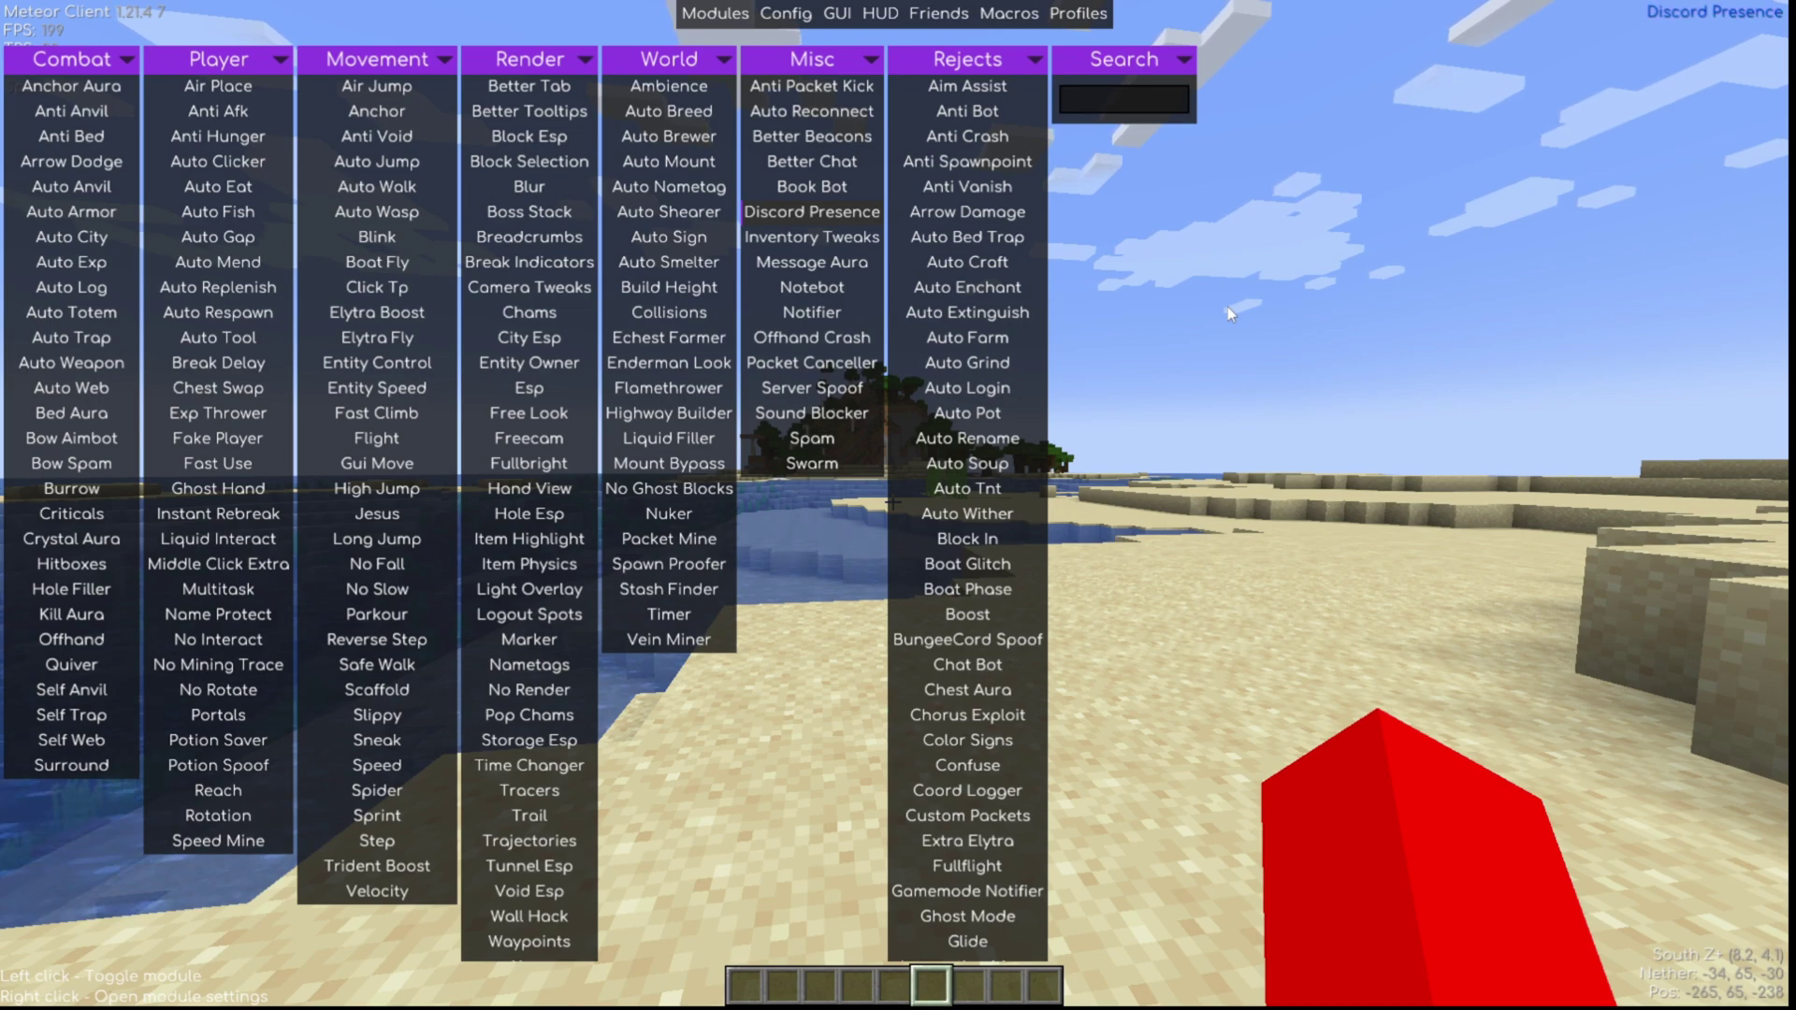
scroll(964, 430, down, 10)
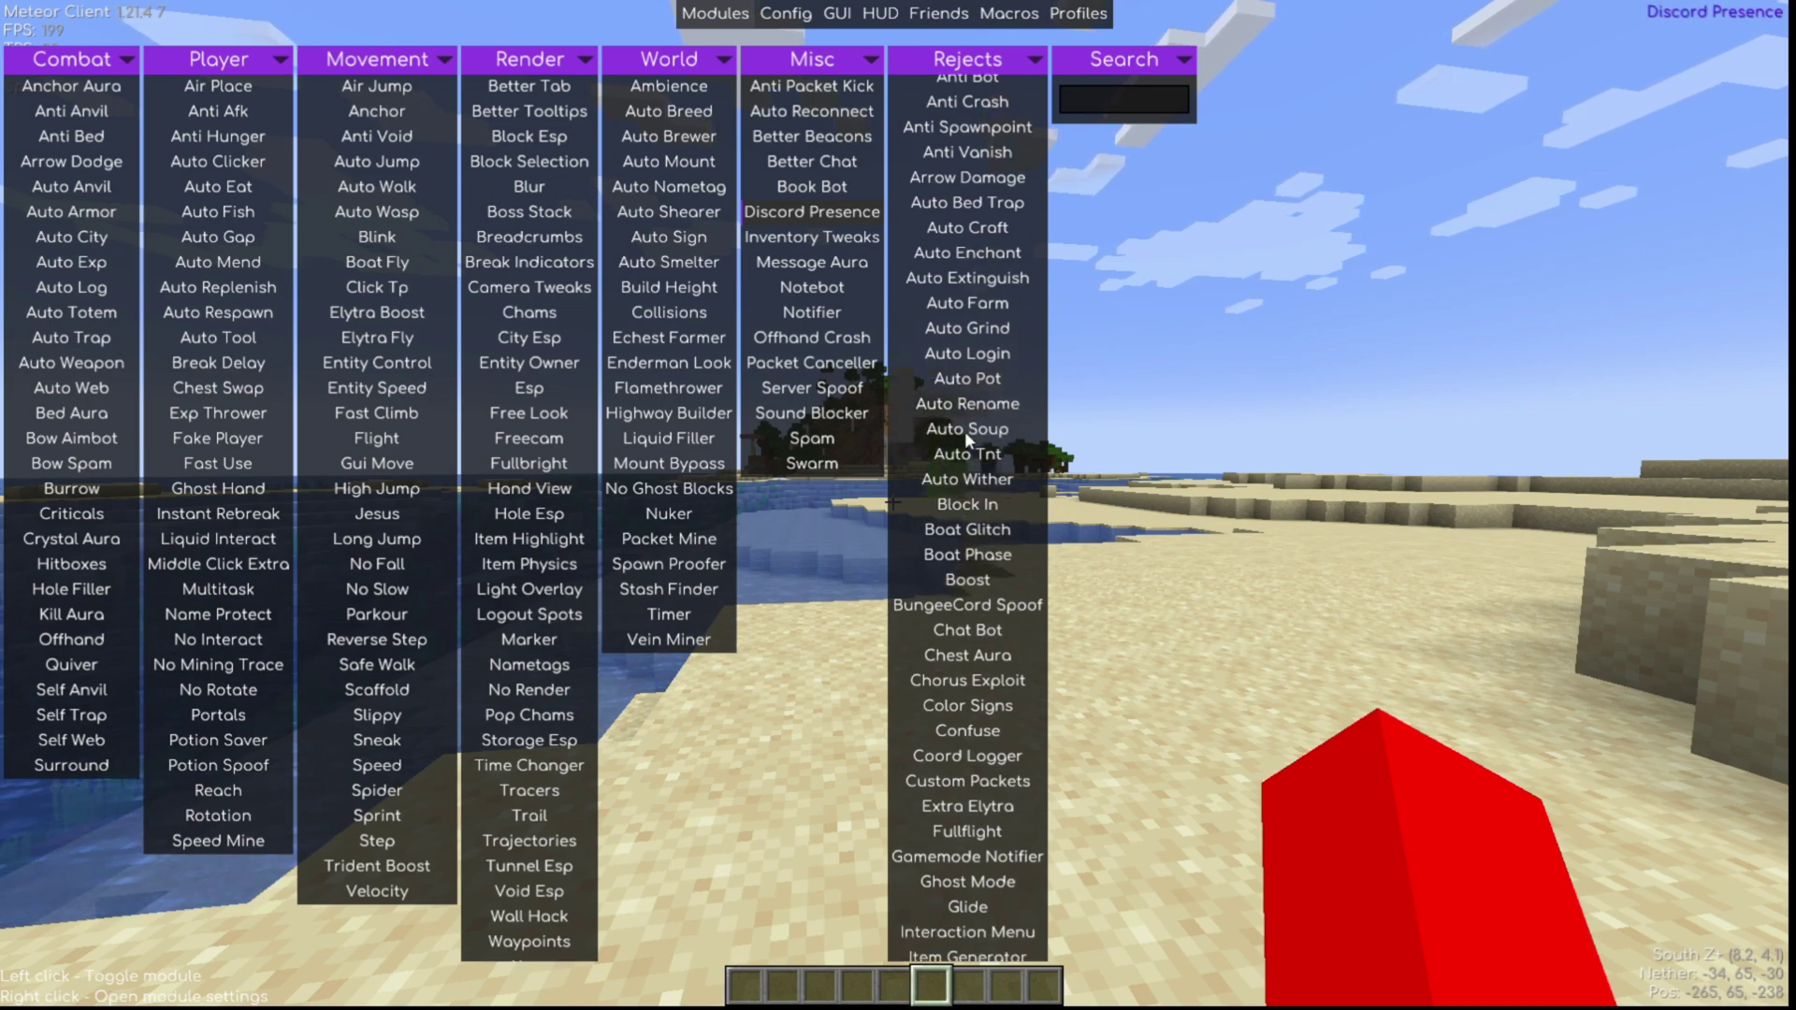
scroll(1016, 442, up, 10)
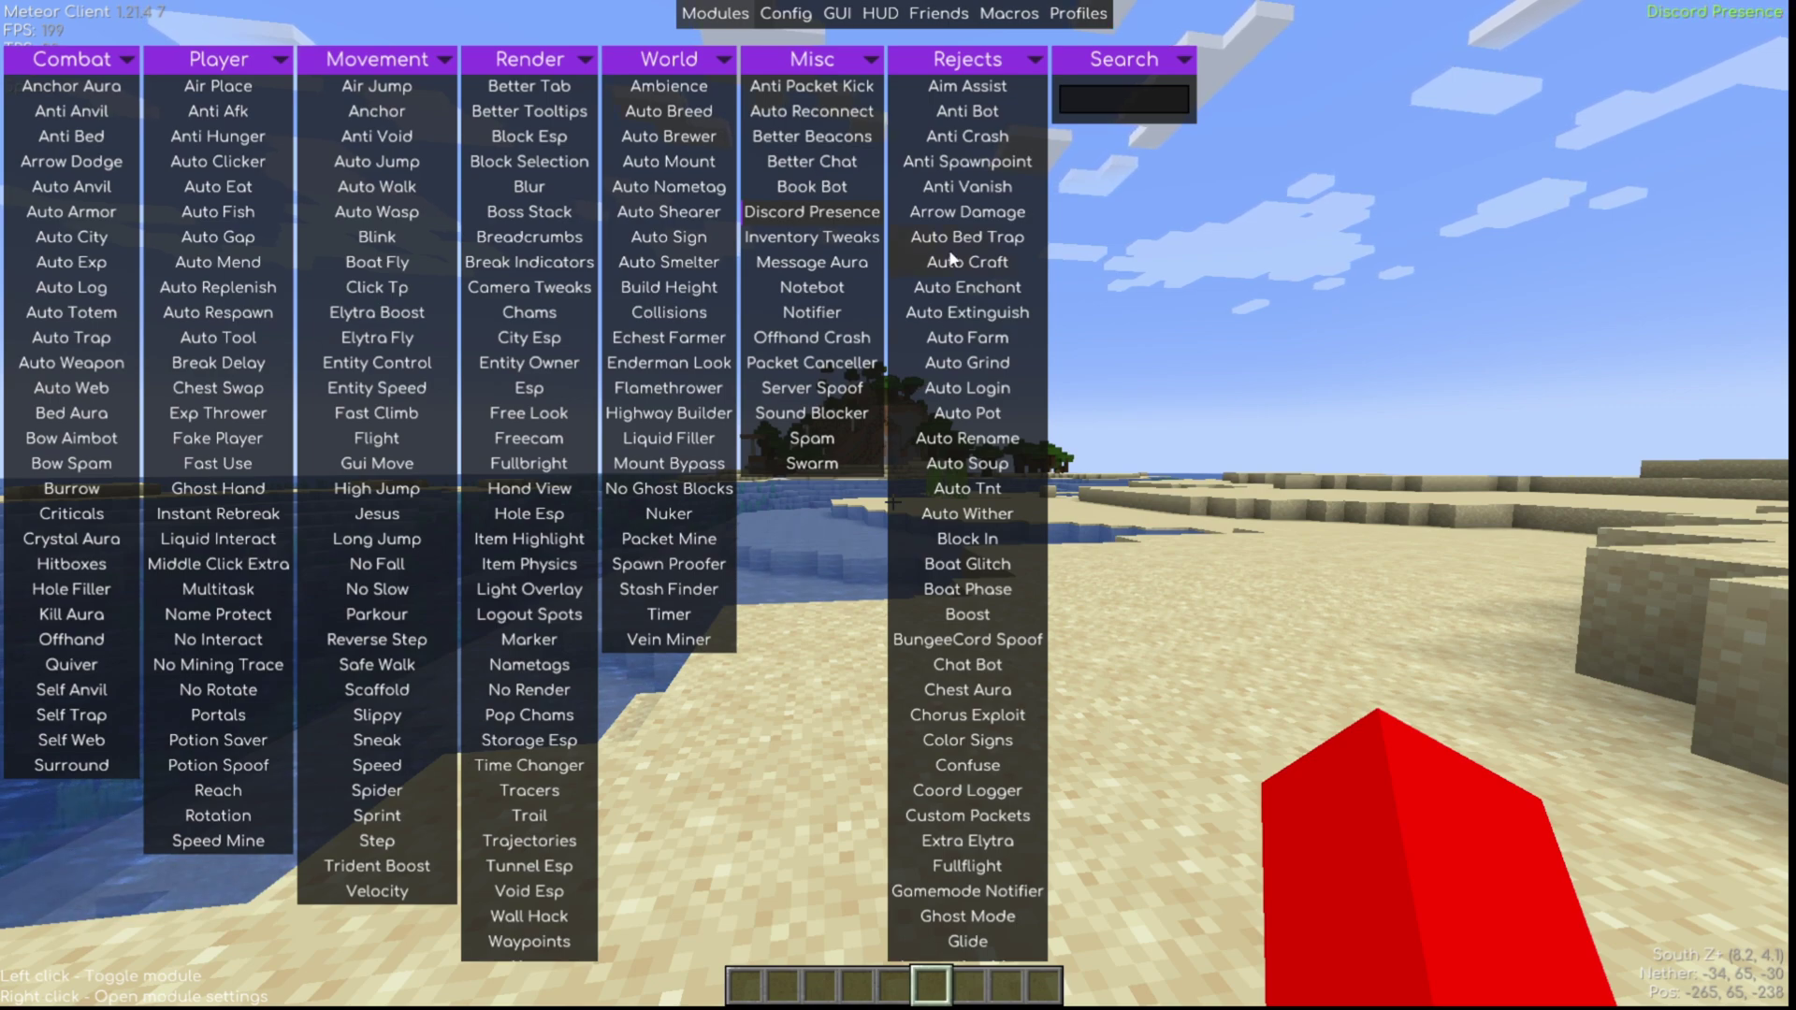
scroll(975, 314, down, 7)
scroll(975, 314, up, 5)
scroll(975, 314, up, 2)
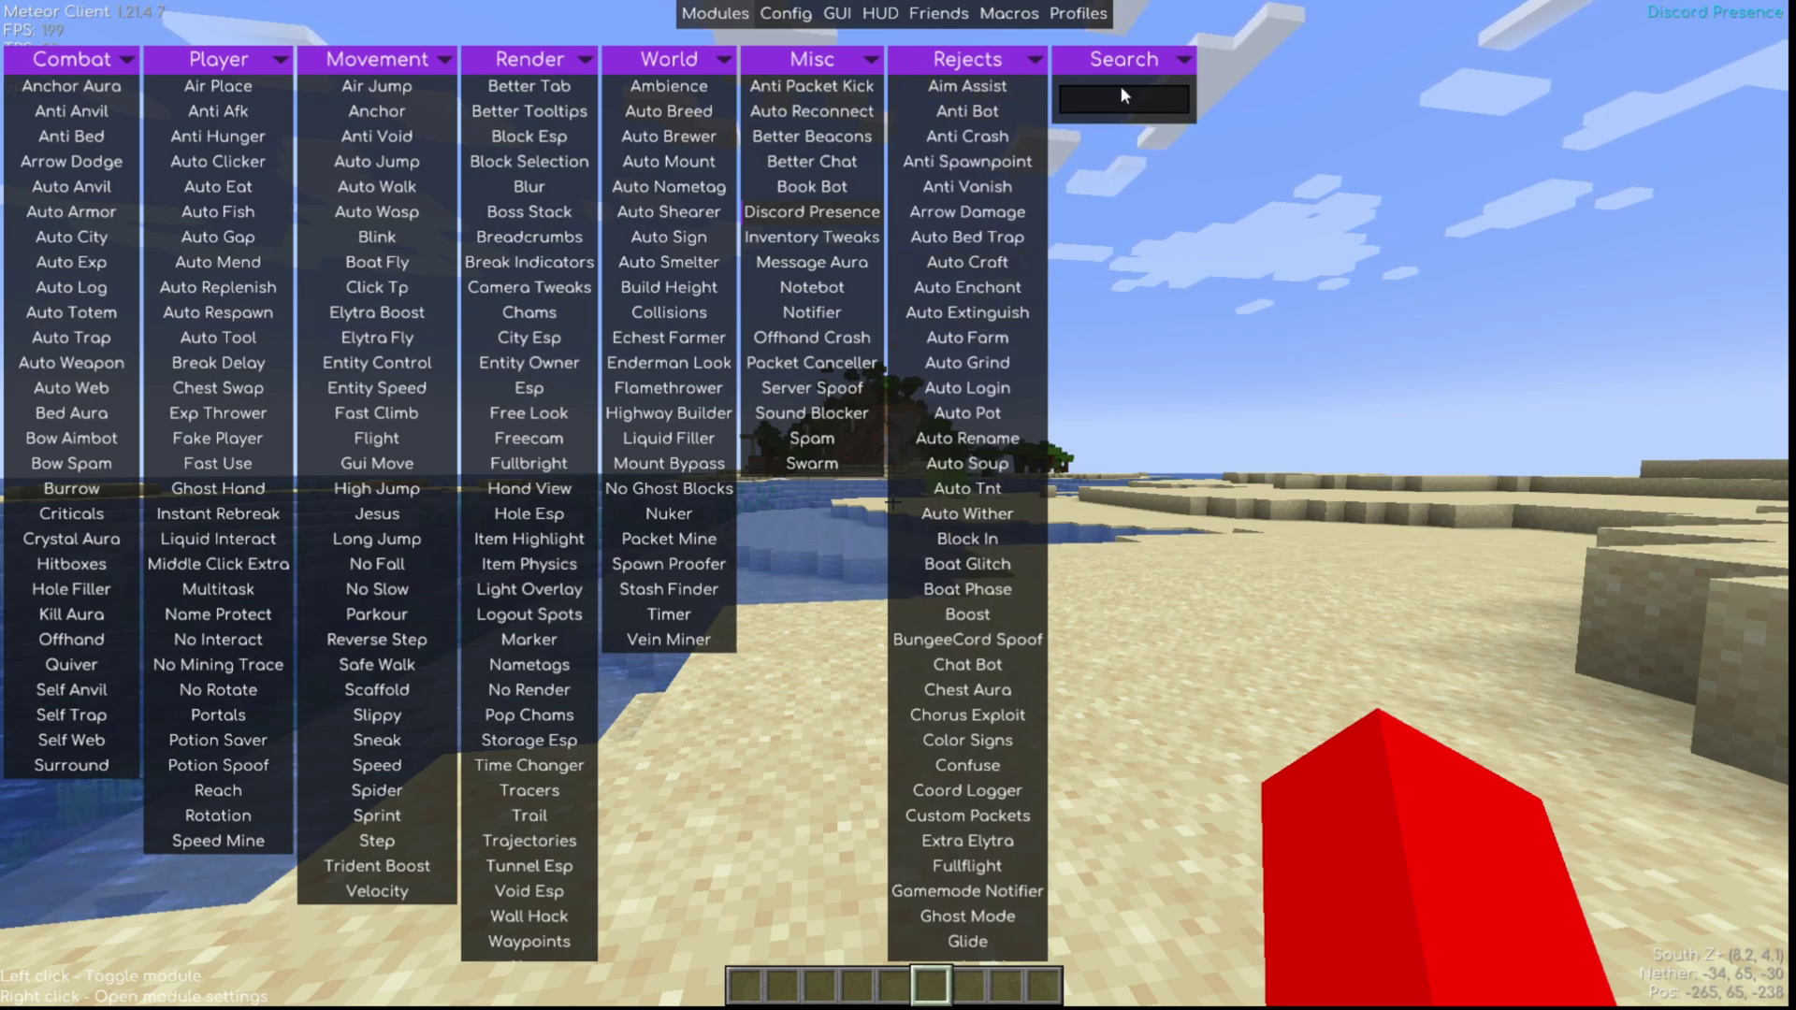
Step: Review the Config settings and examine the elements that can be added in the HUD editor
click(786, 13)
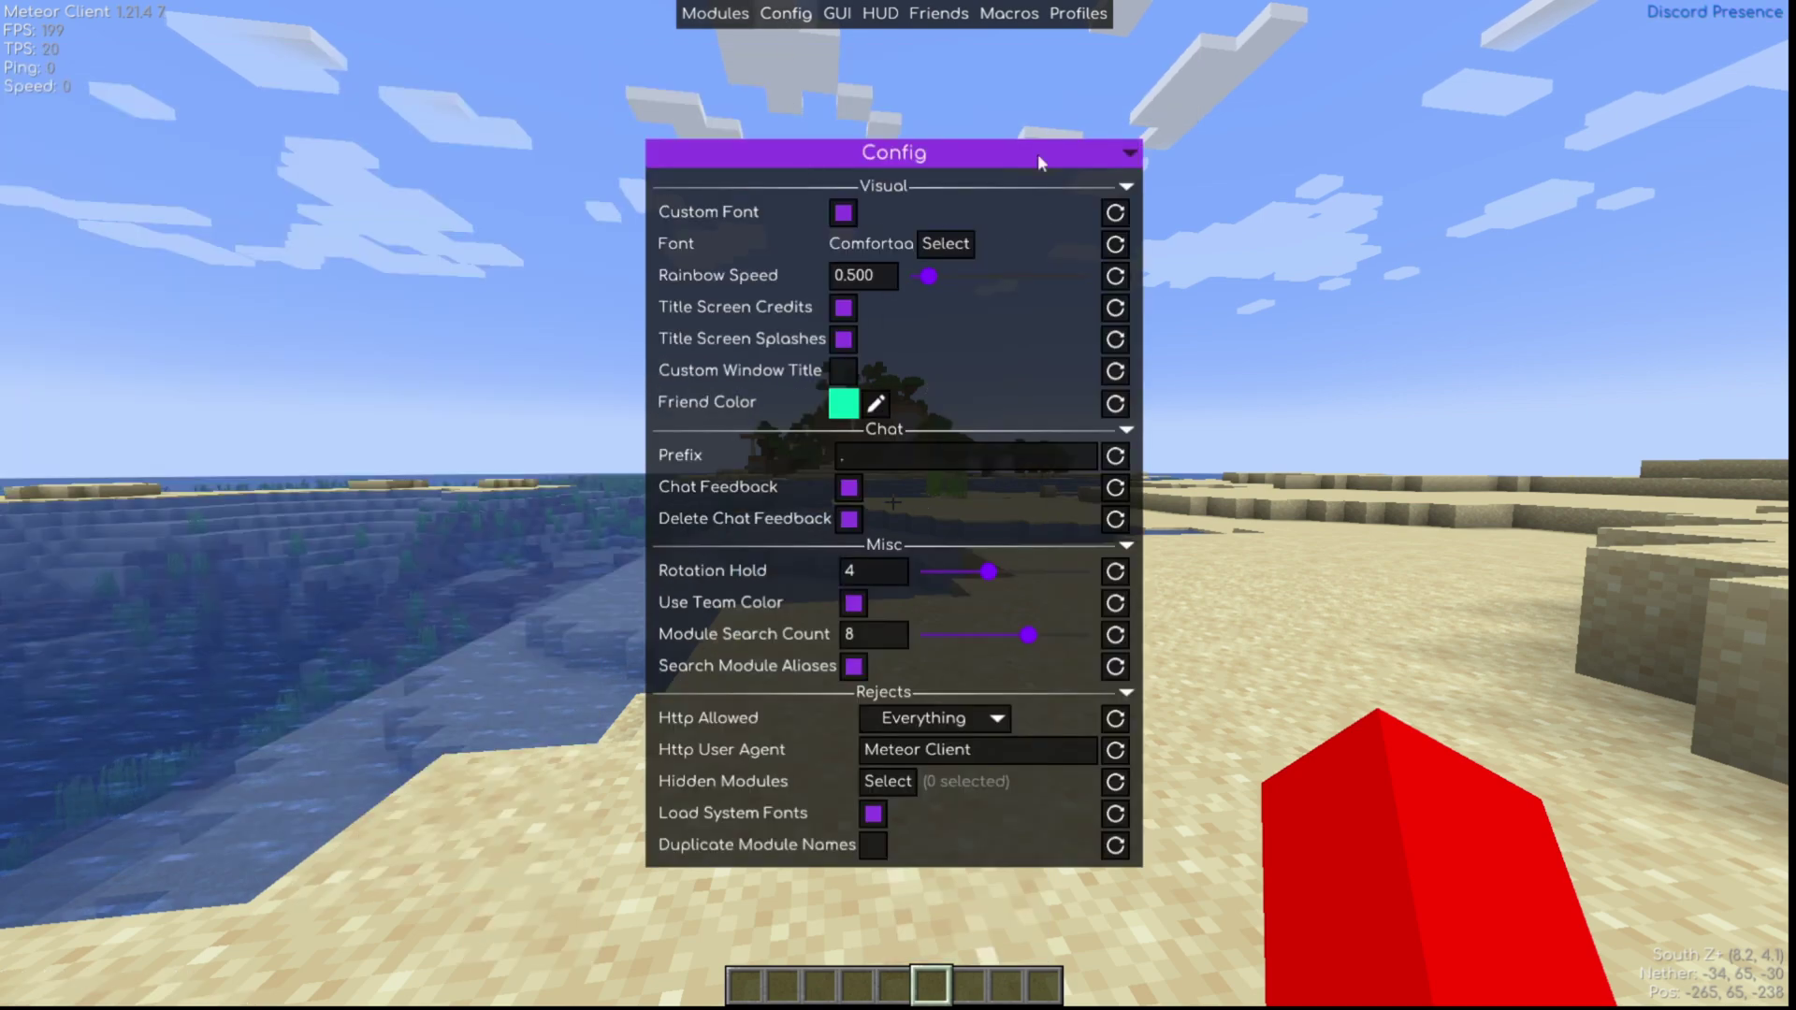
click(878, 14)
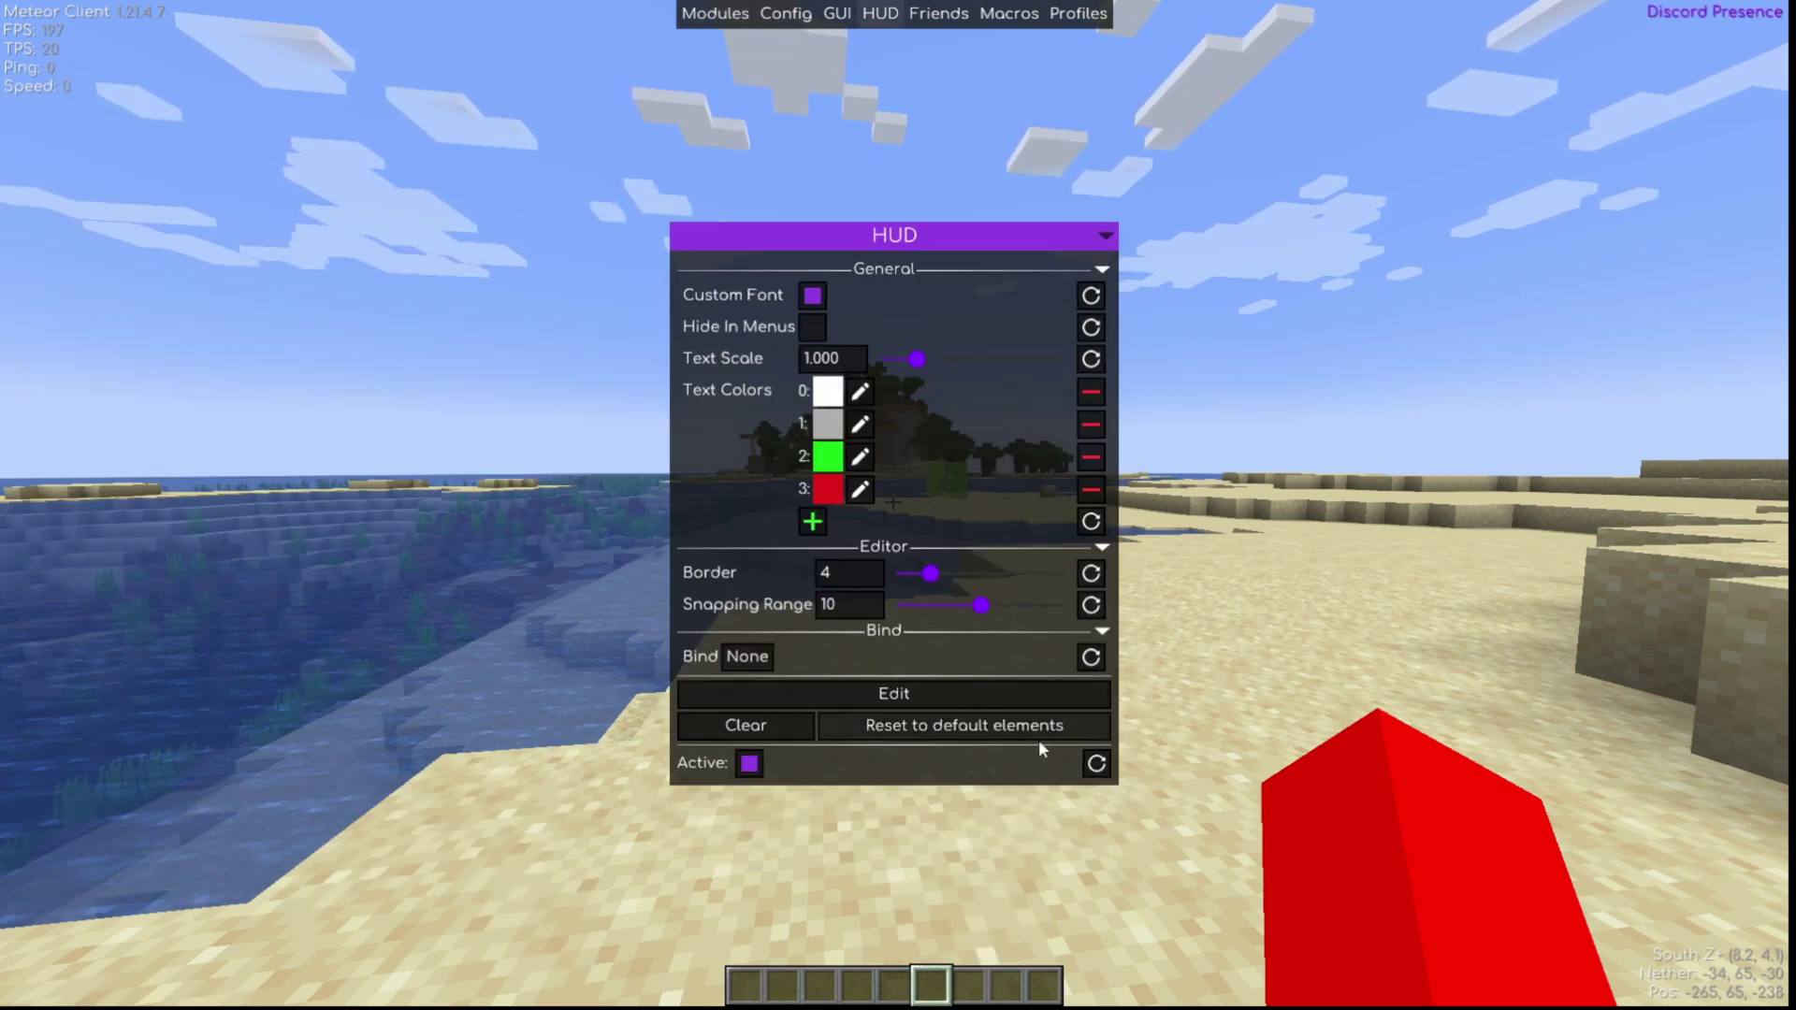
click(894, 699)
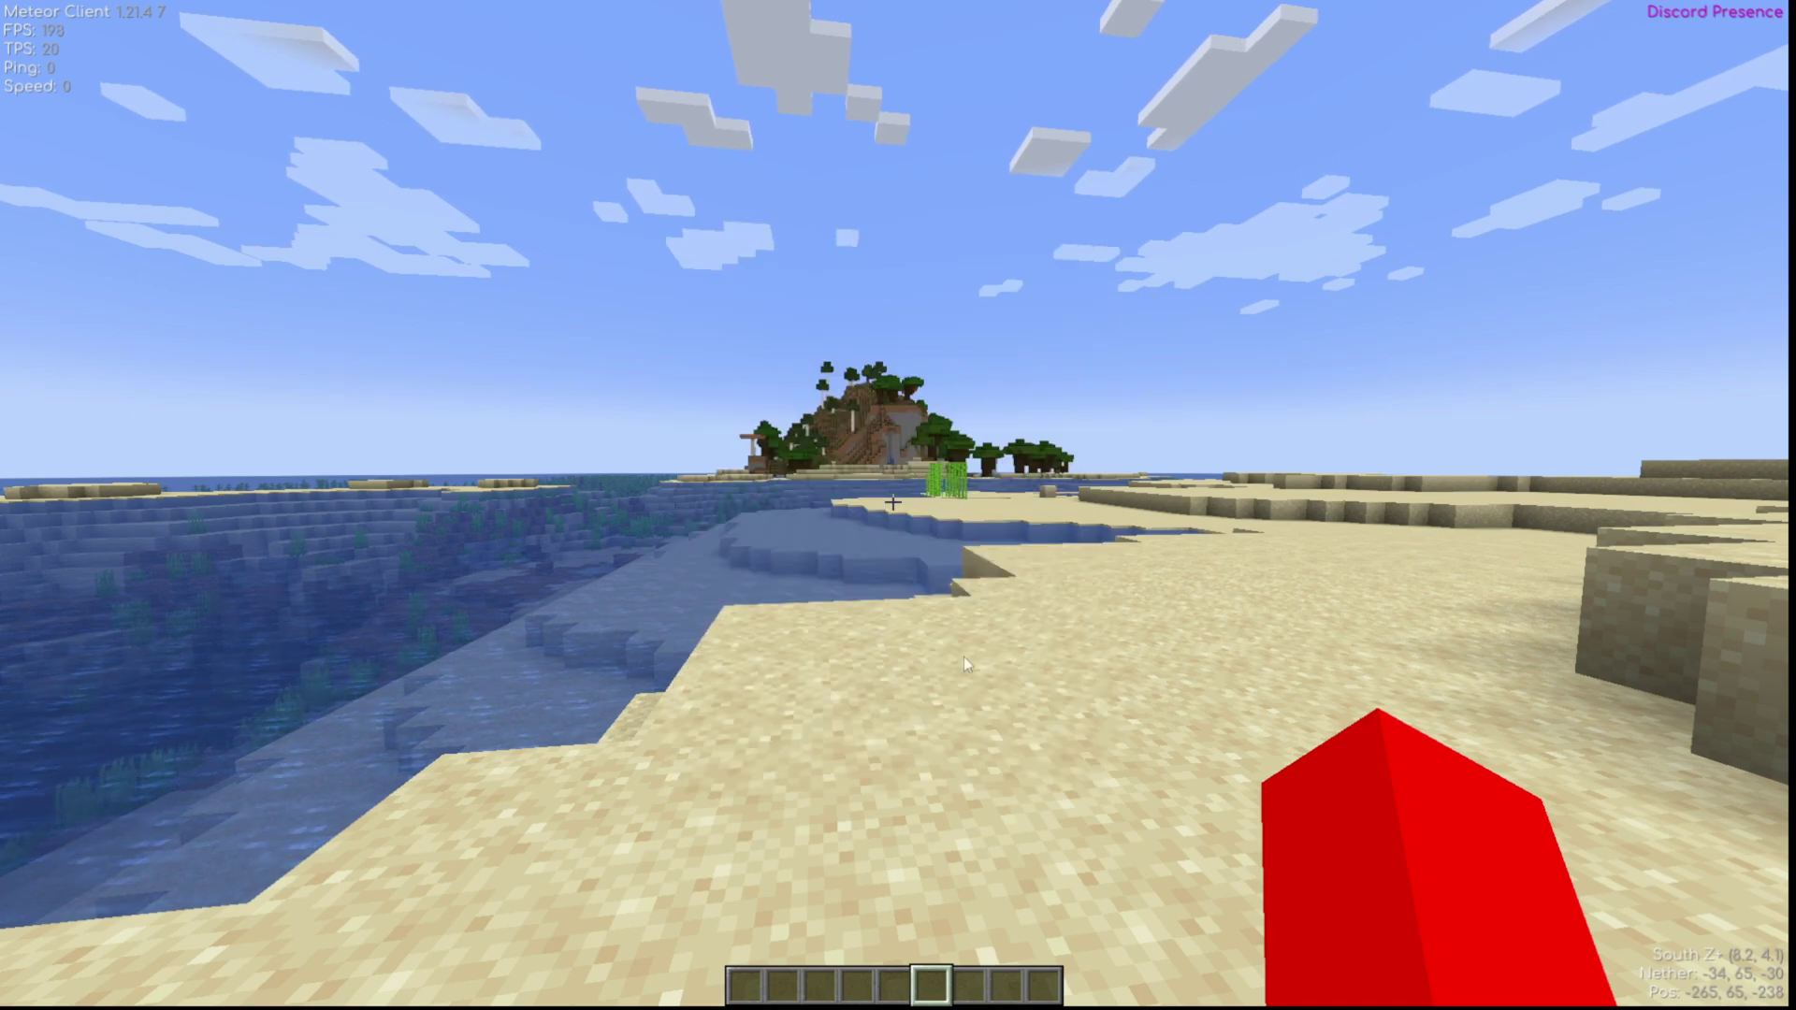
right_click(964, 657)
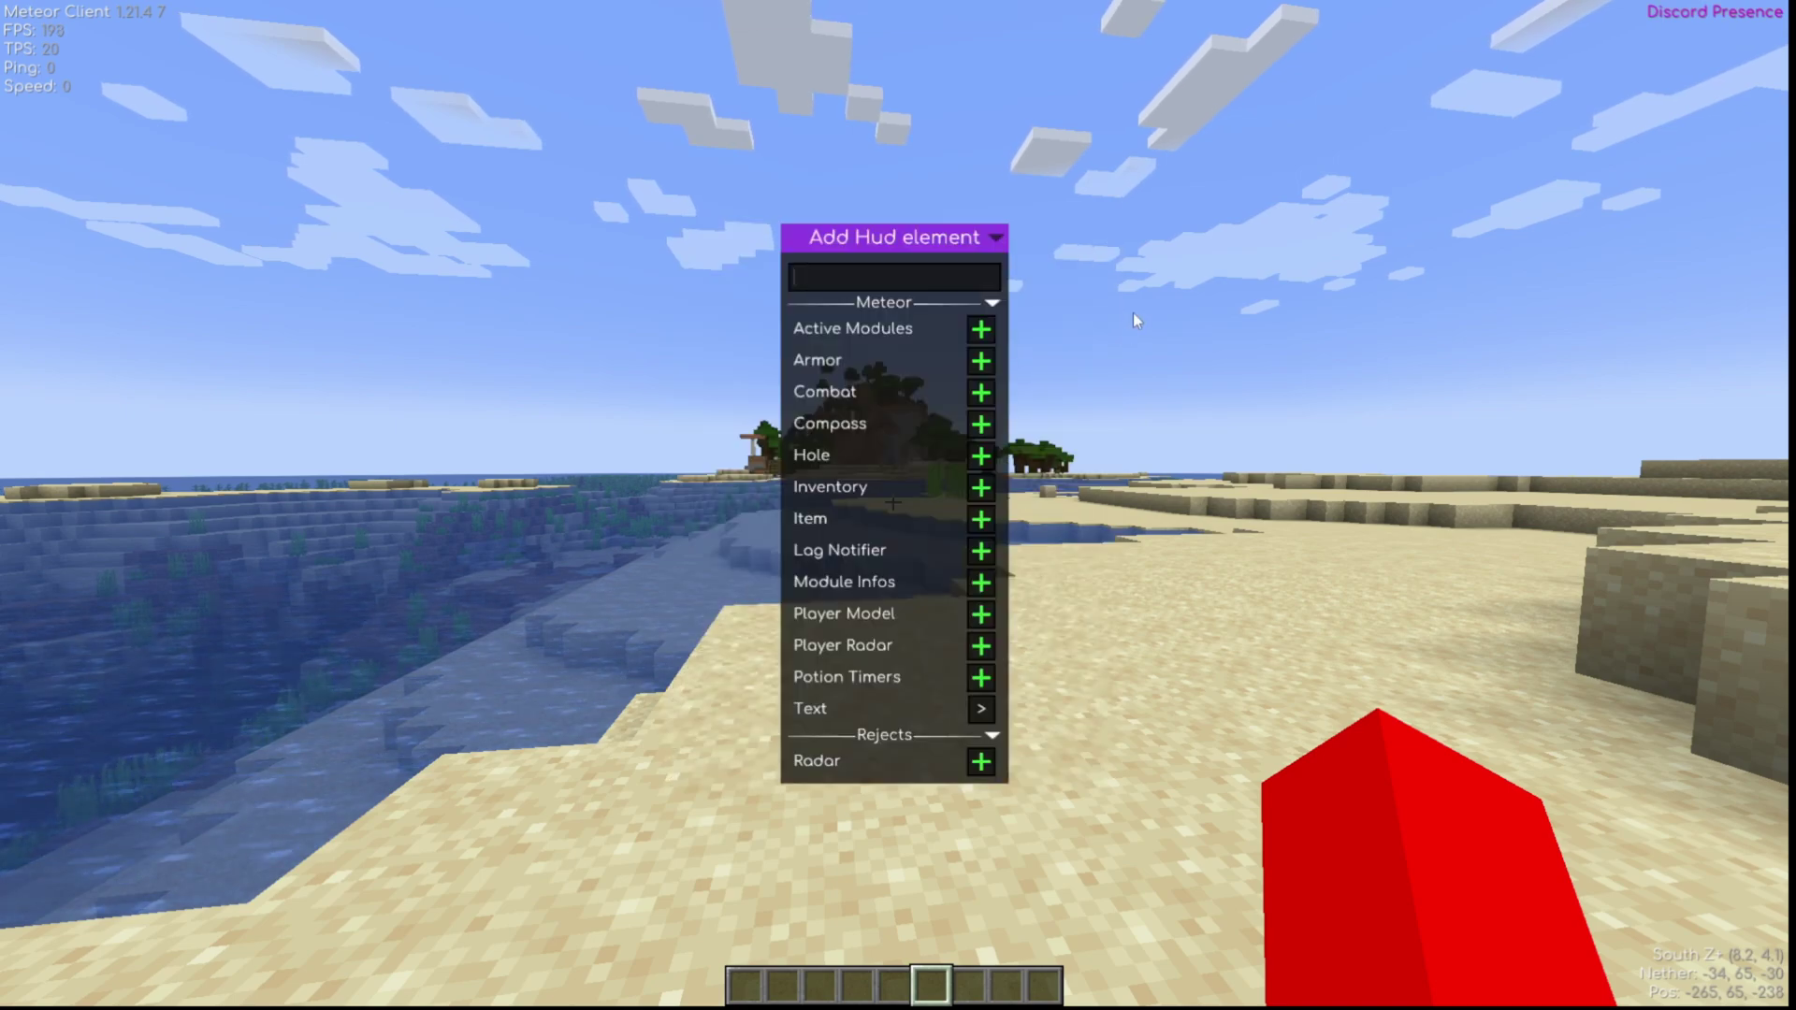
key(Escape)
right_click(901, 245)
key(Escape)
key(Escape)
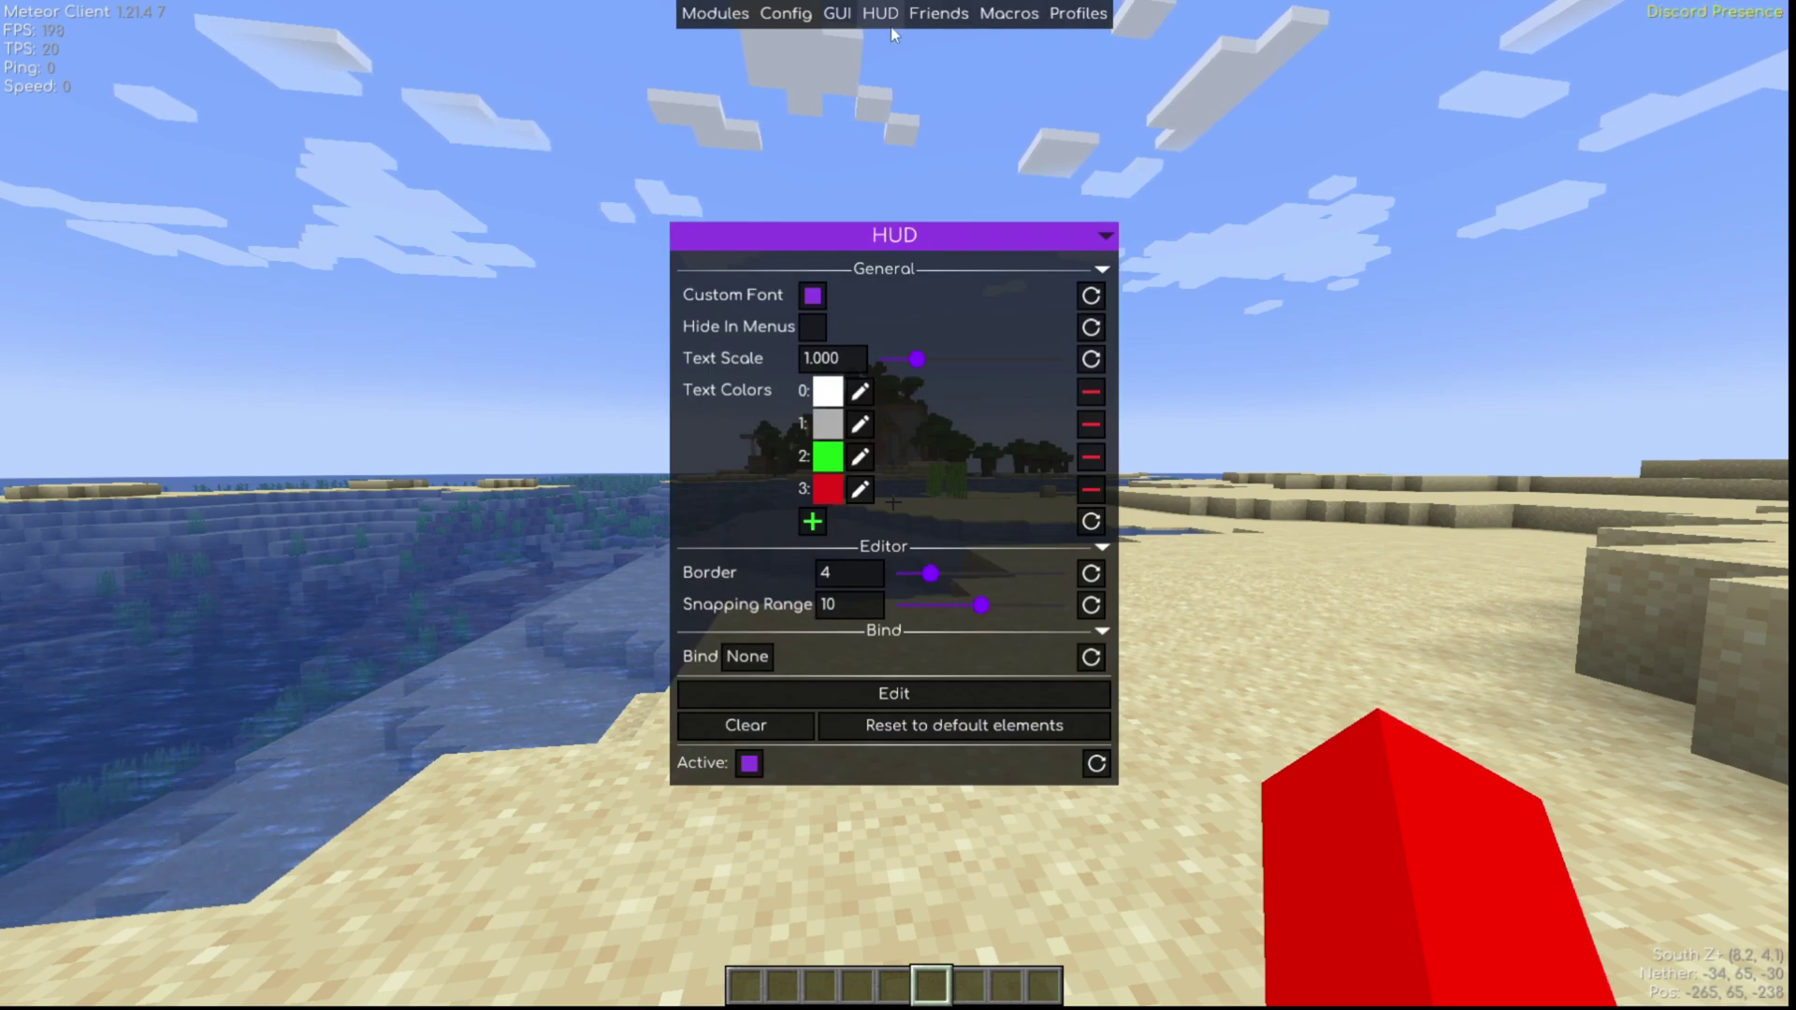
Step: Check the Rejects section of the Config settings and the Profiles page, and return to the module overview
click(798, 22)
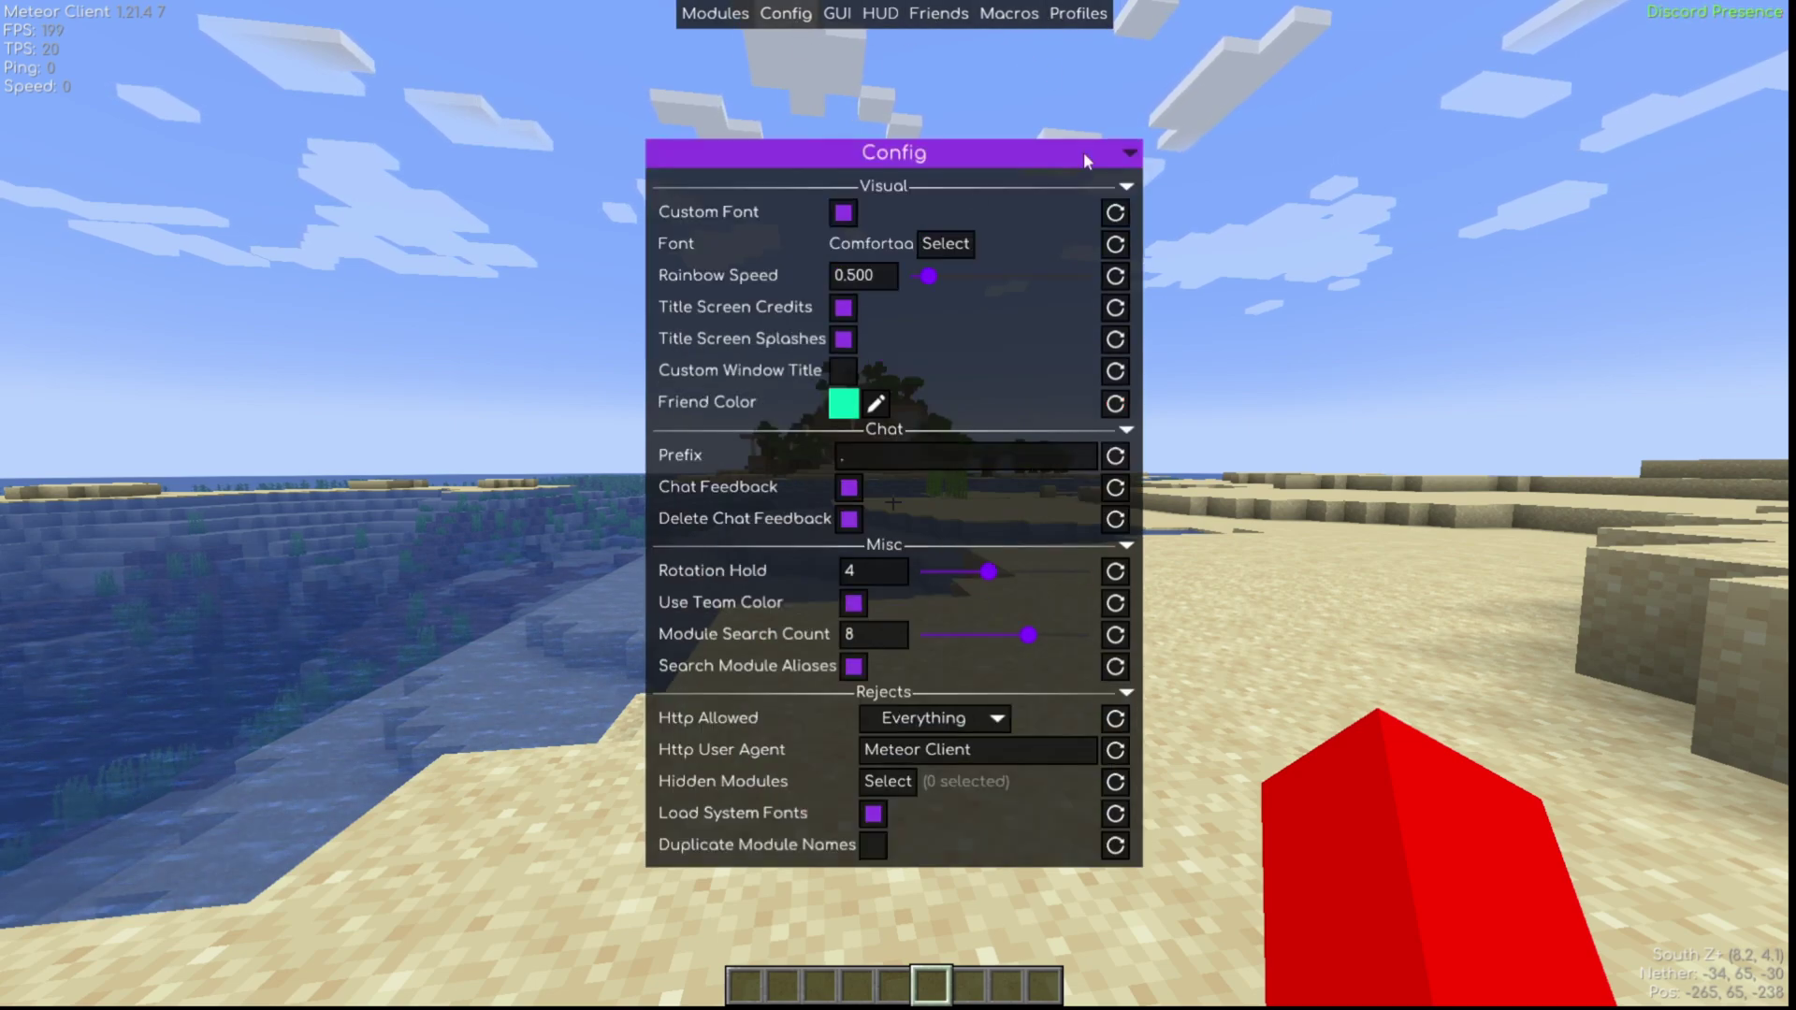
click(1080, 15)
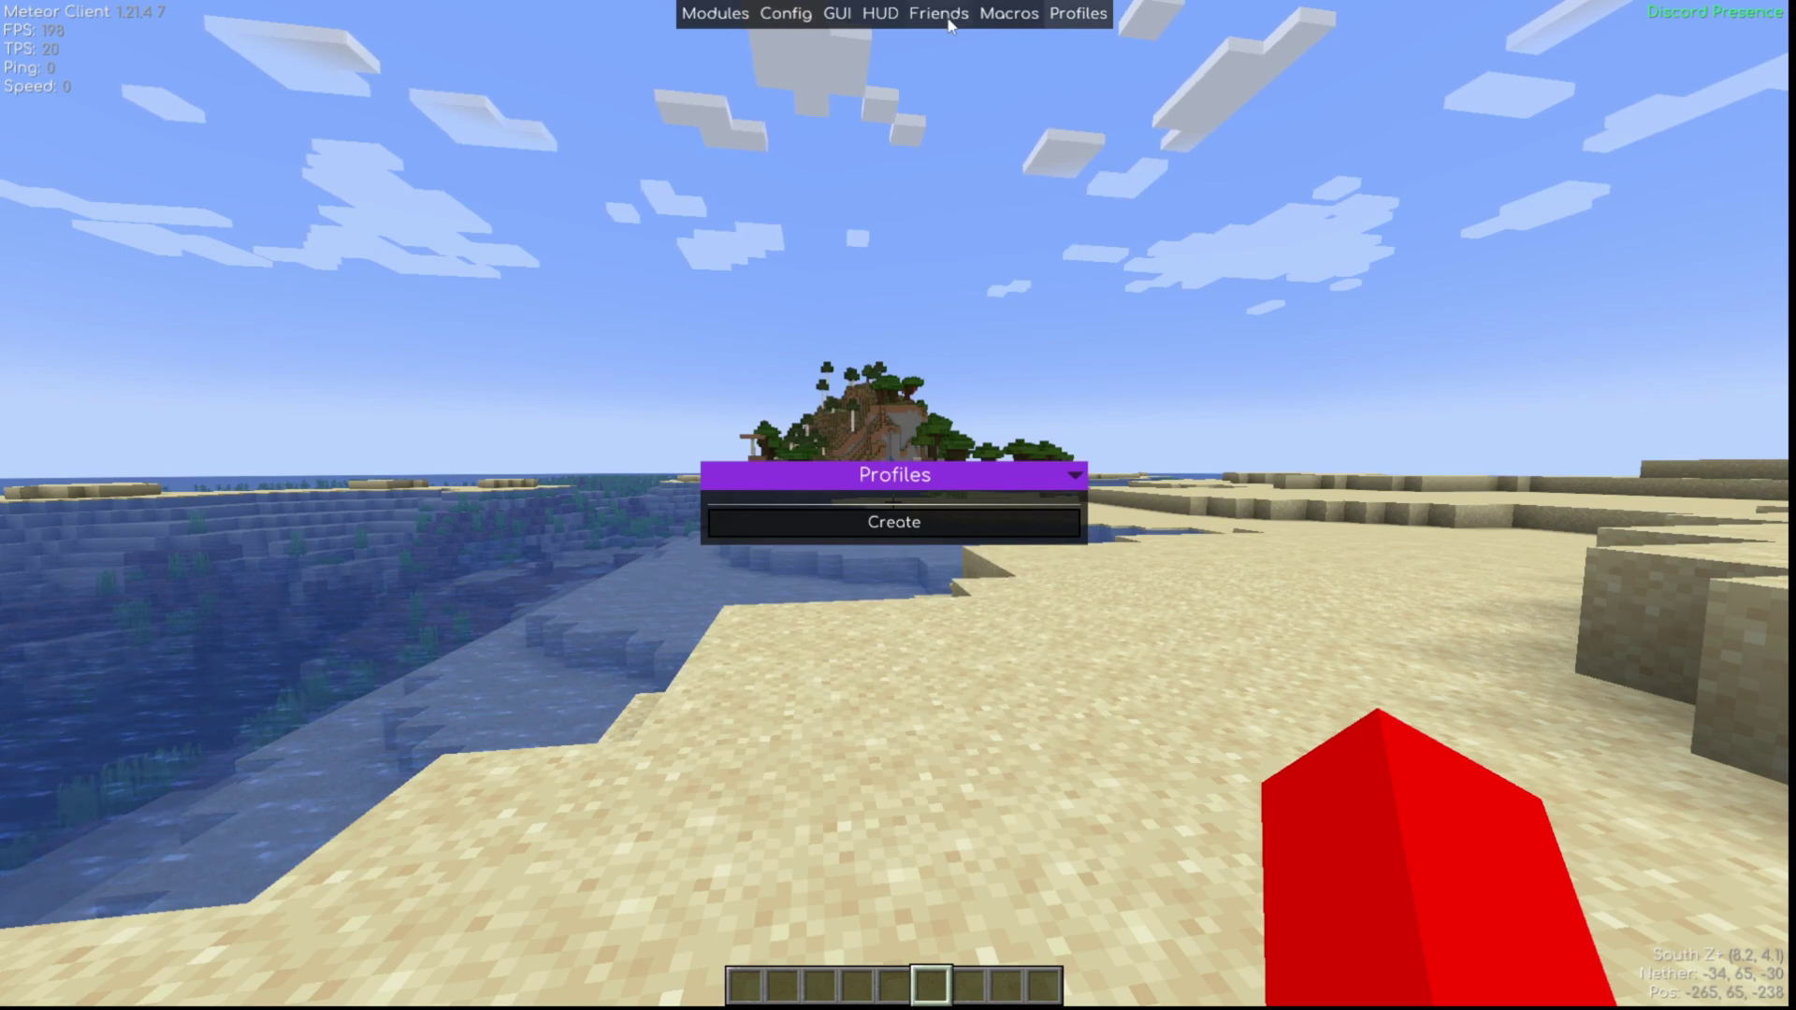
click(730, 22)
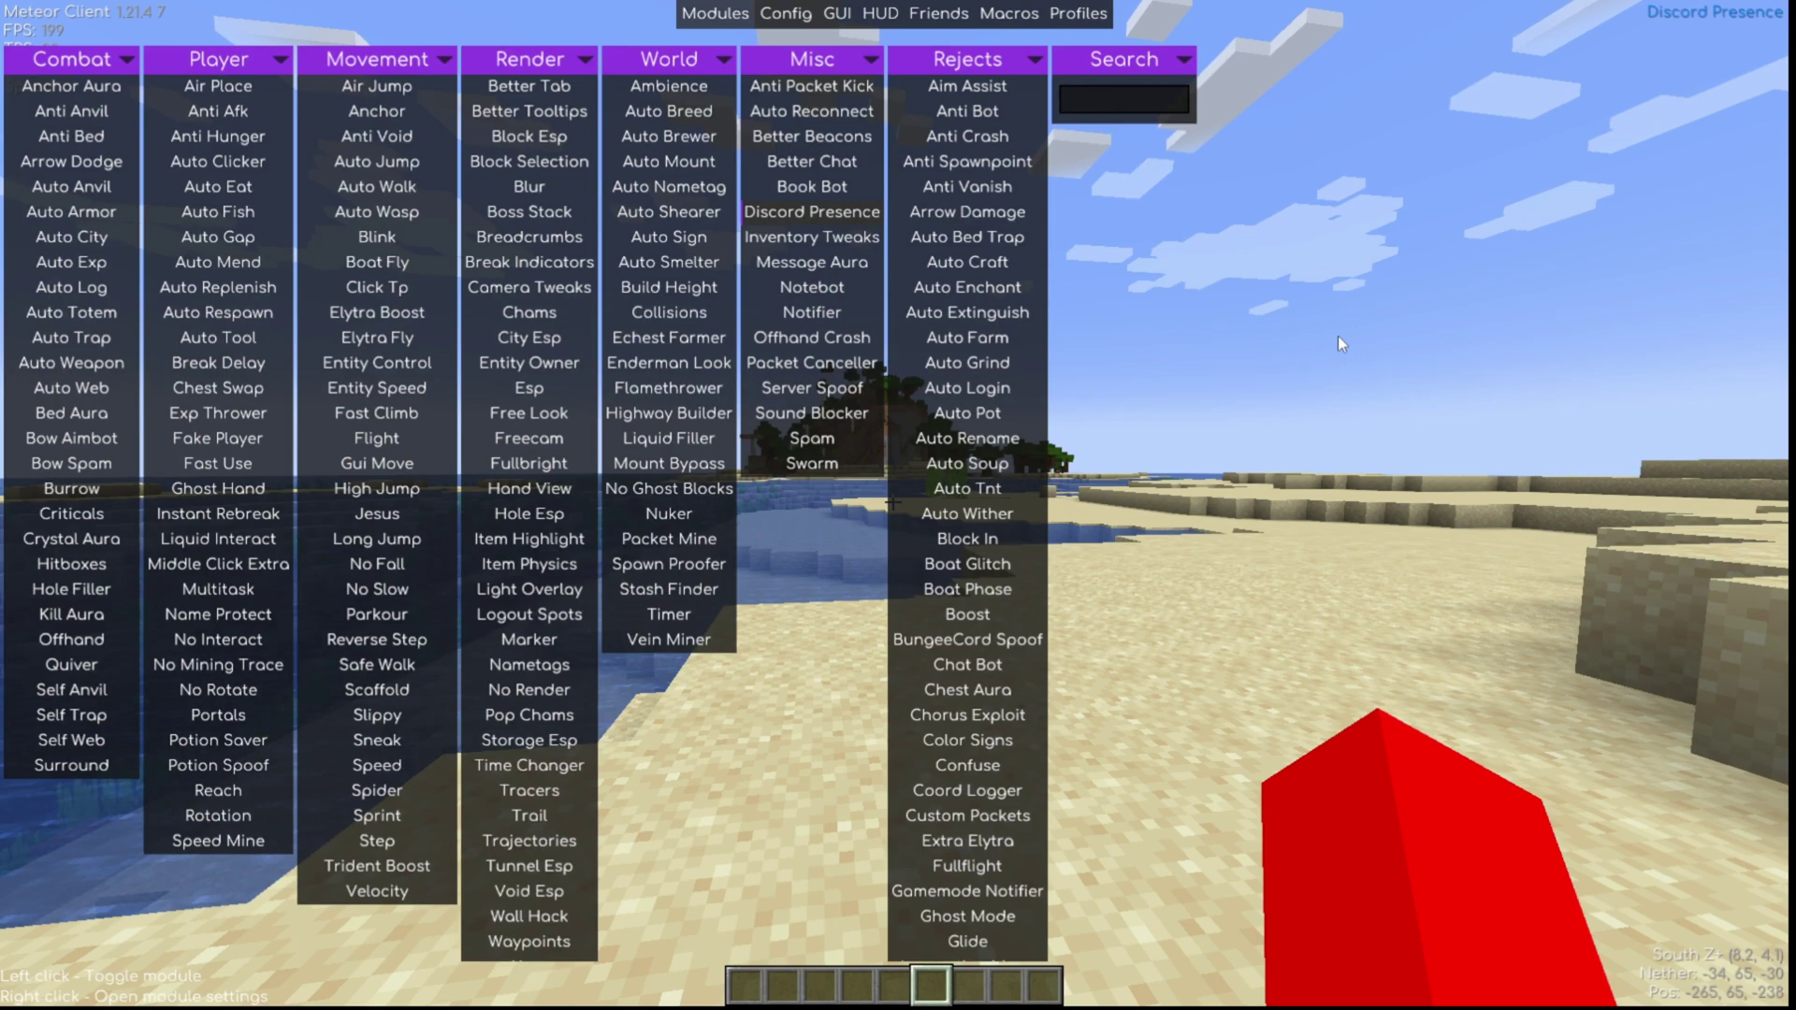
Step: Bring up the client command suggestions in the chat with the "." prefix and clear the chat entry
key(Escape)
key(t)
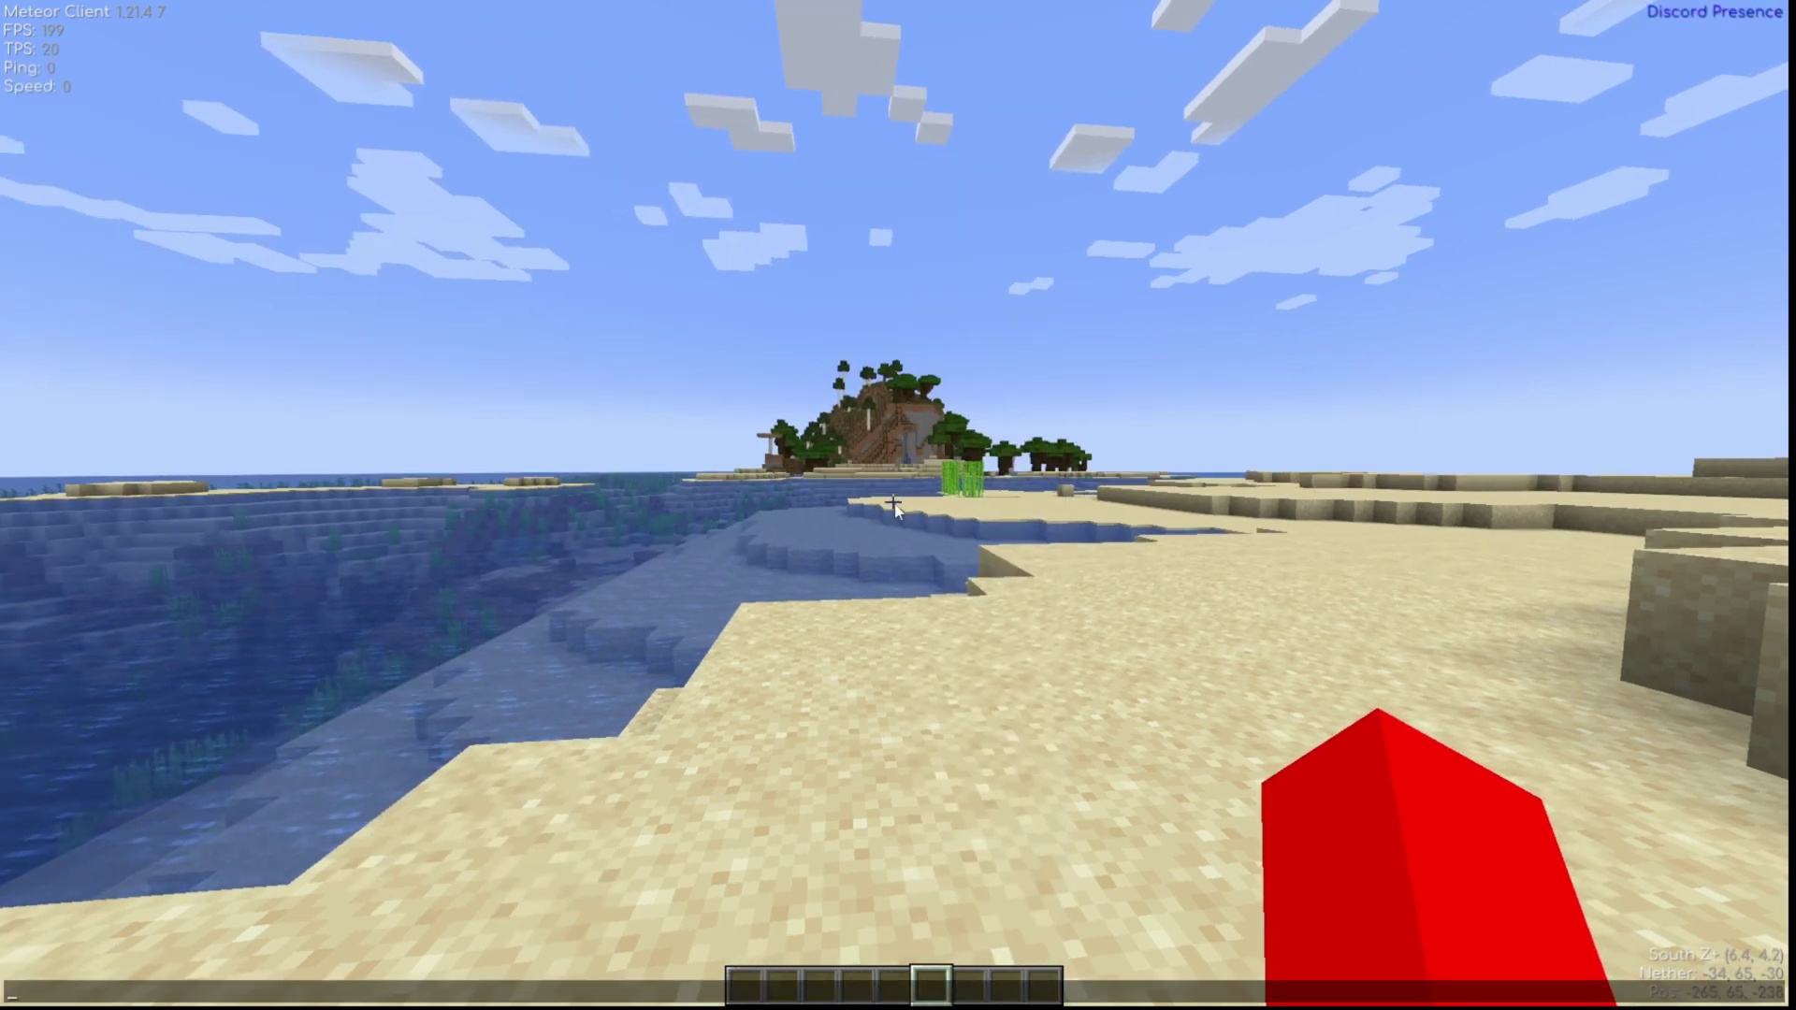
text(.)
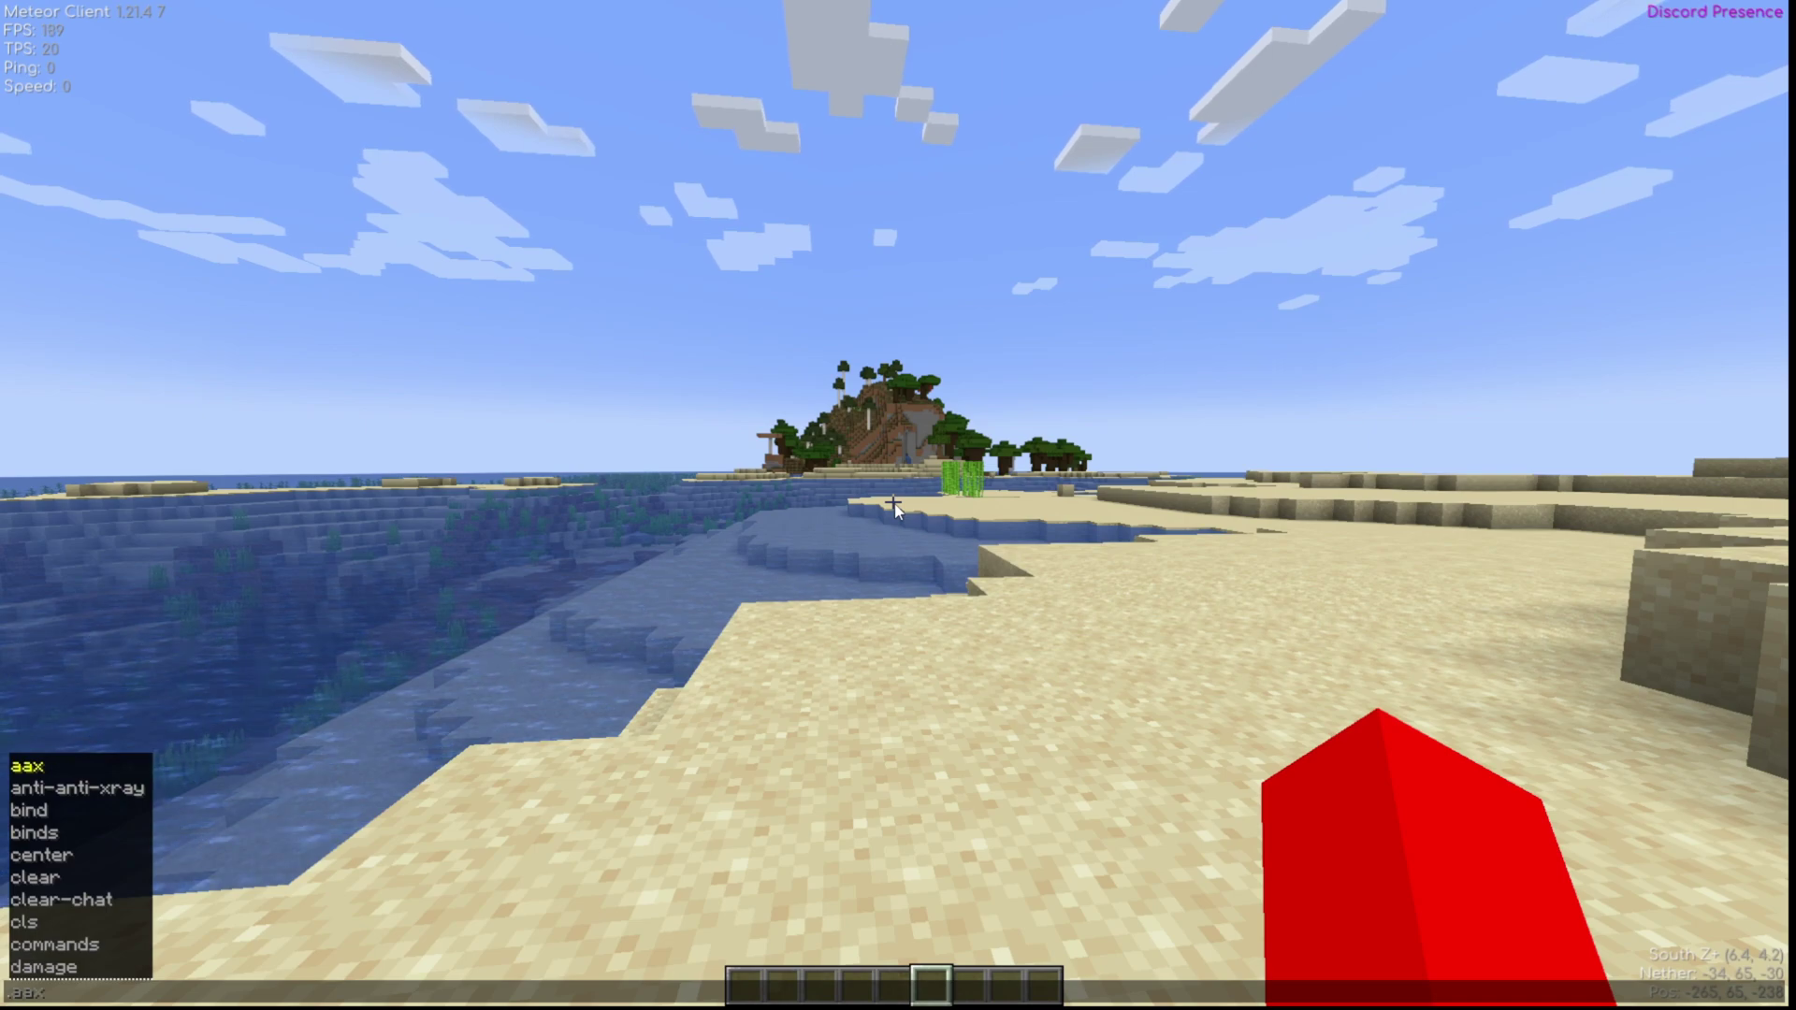
key(BackSpace)
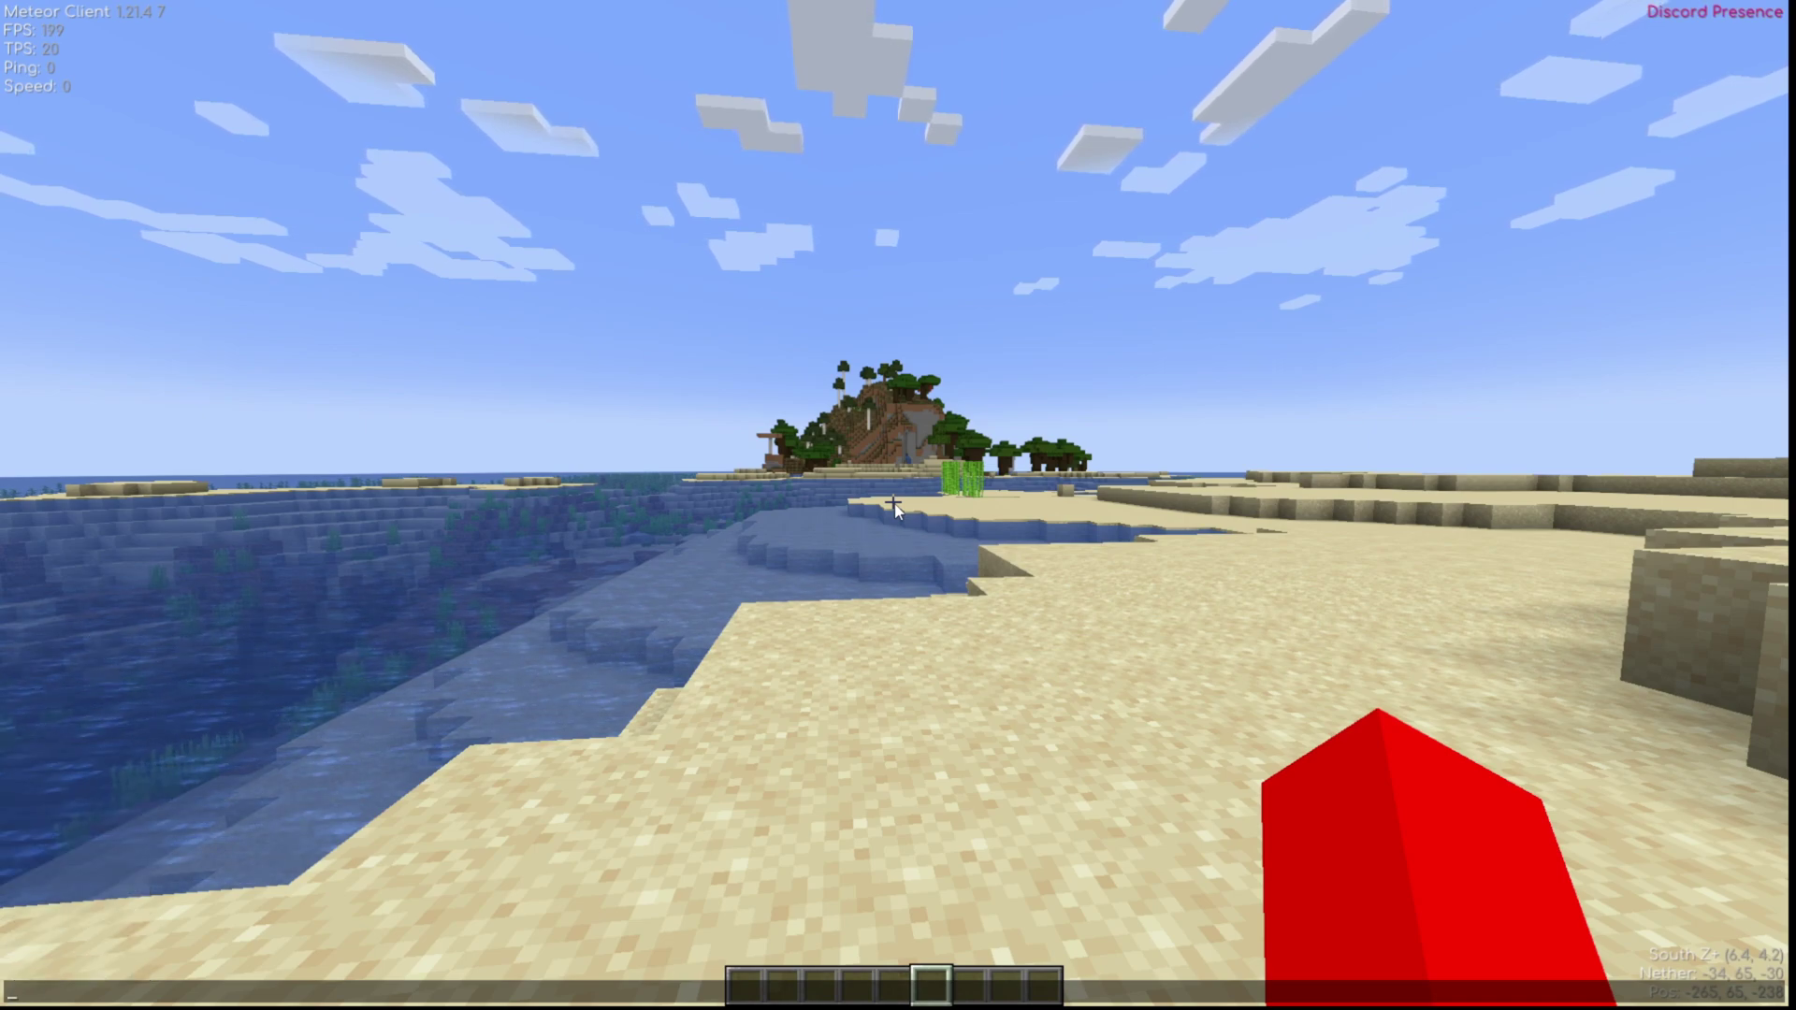
Step: Bring up the client commands with the "." prefix, examine the full suggestion list in both directions, and close the chat
text(.)
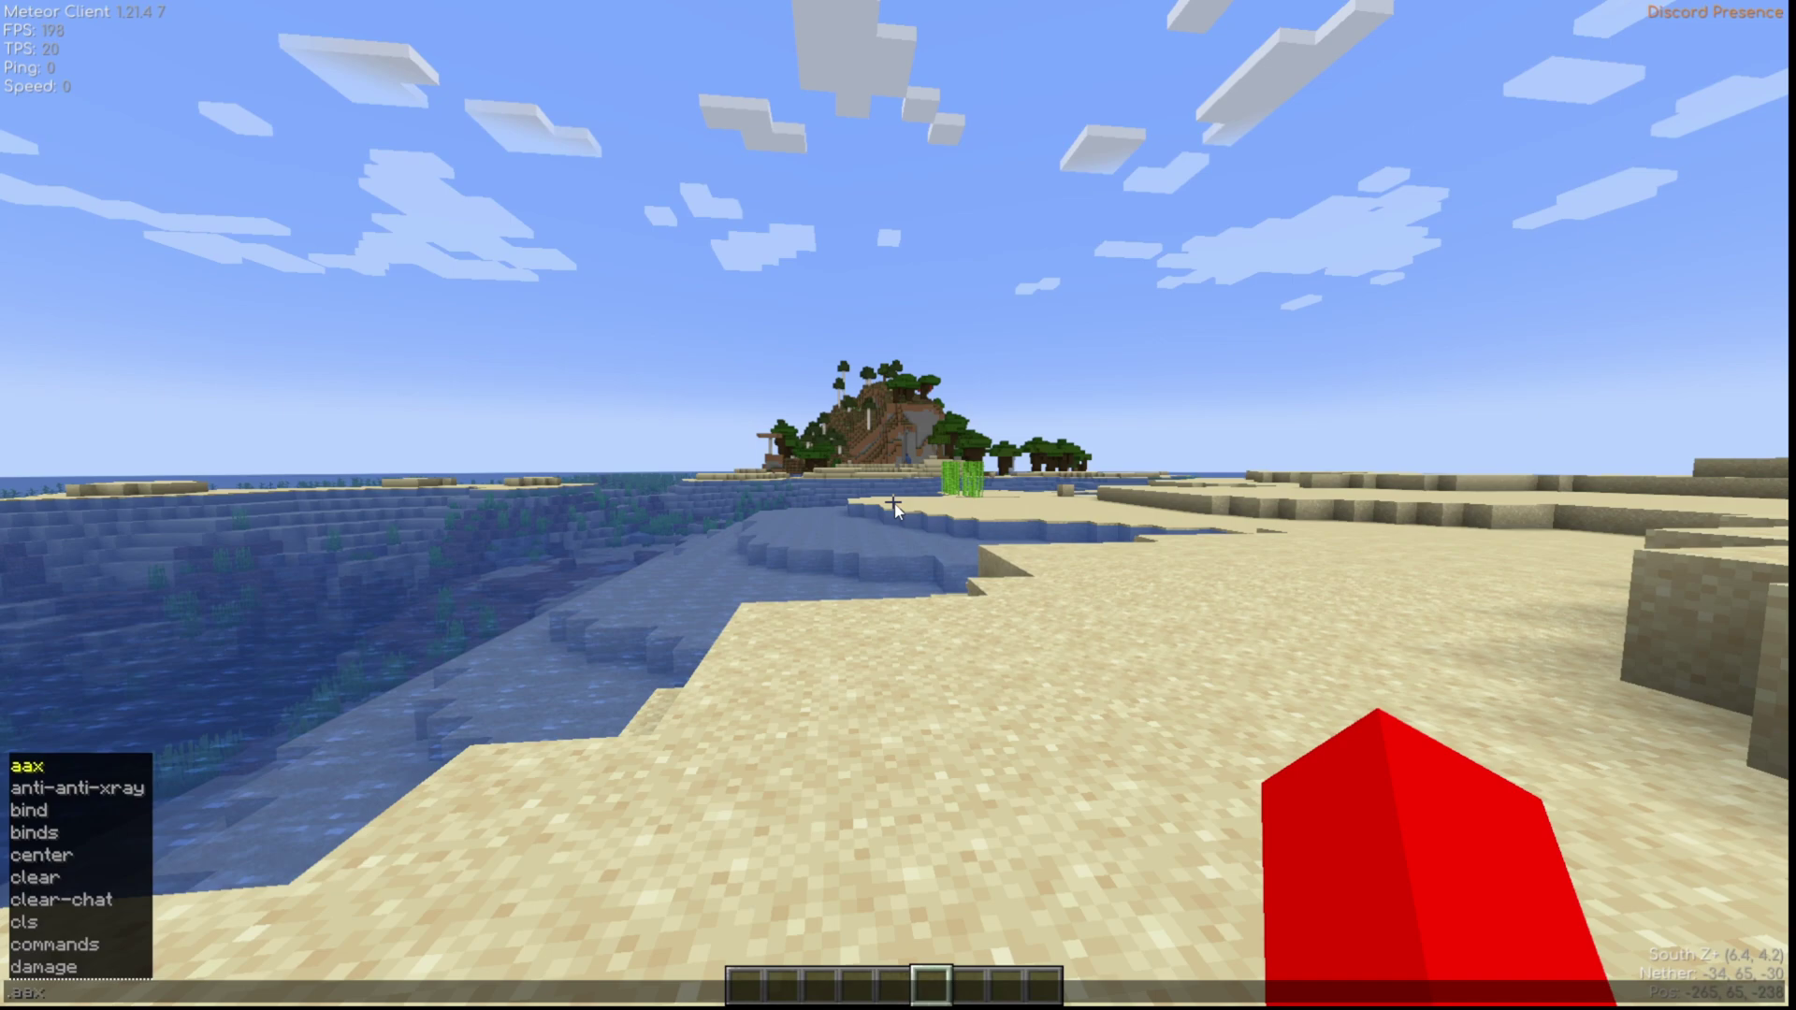
scroll(91, 823, down, 7)
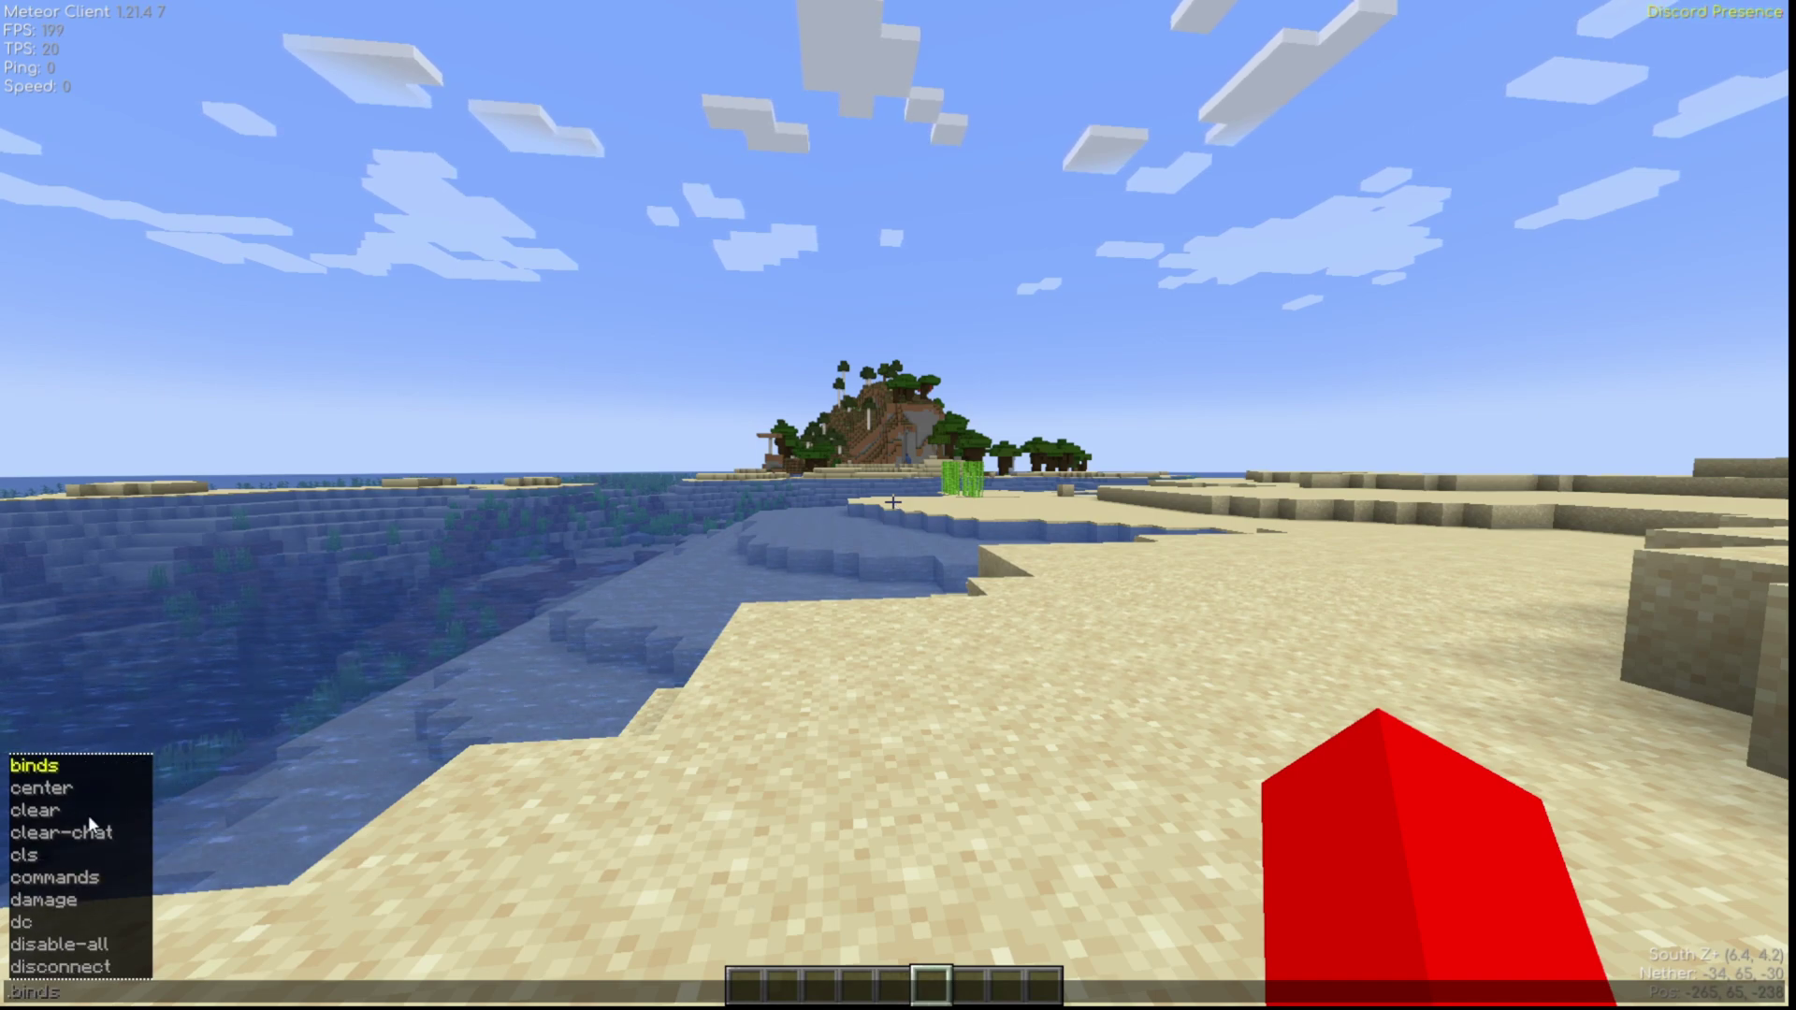
scroll(94, 823, down, 20)
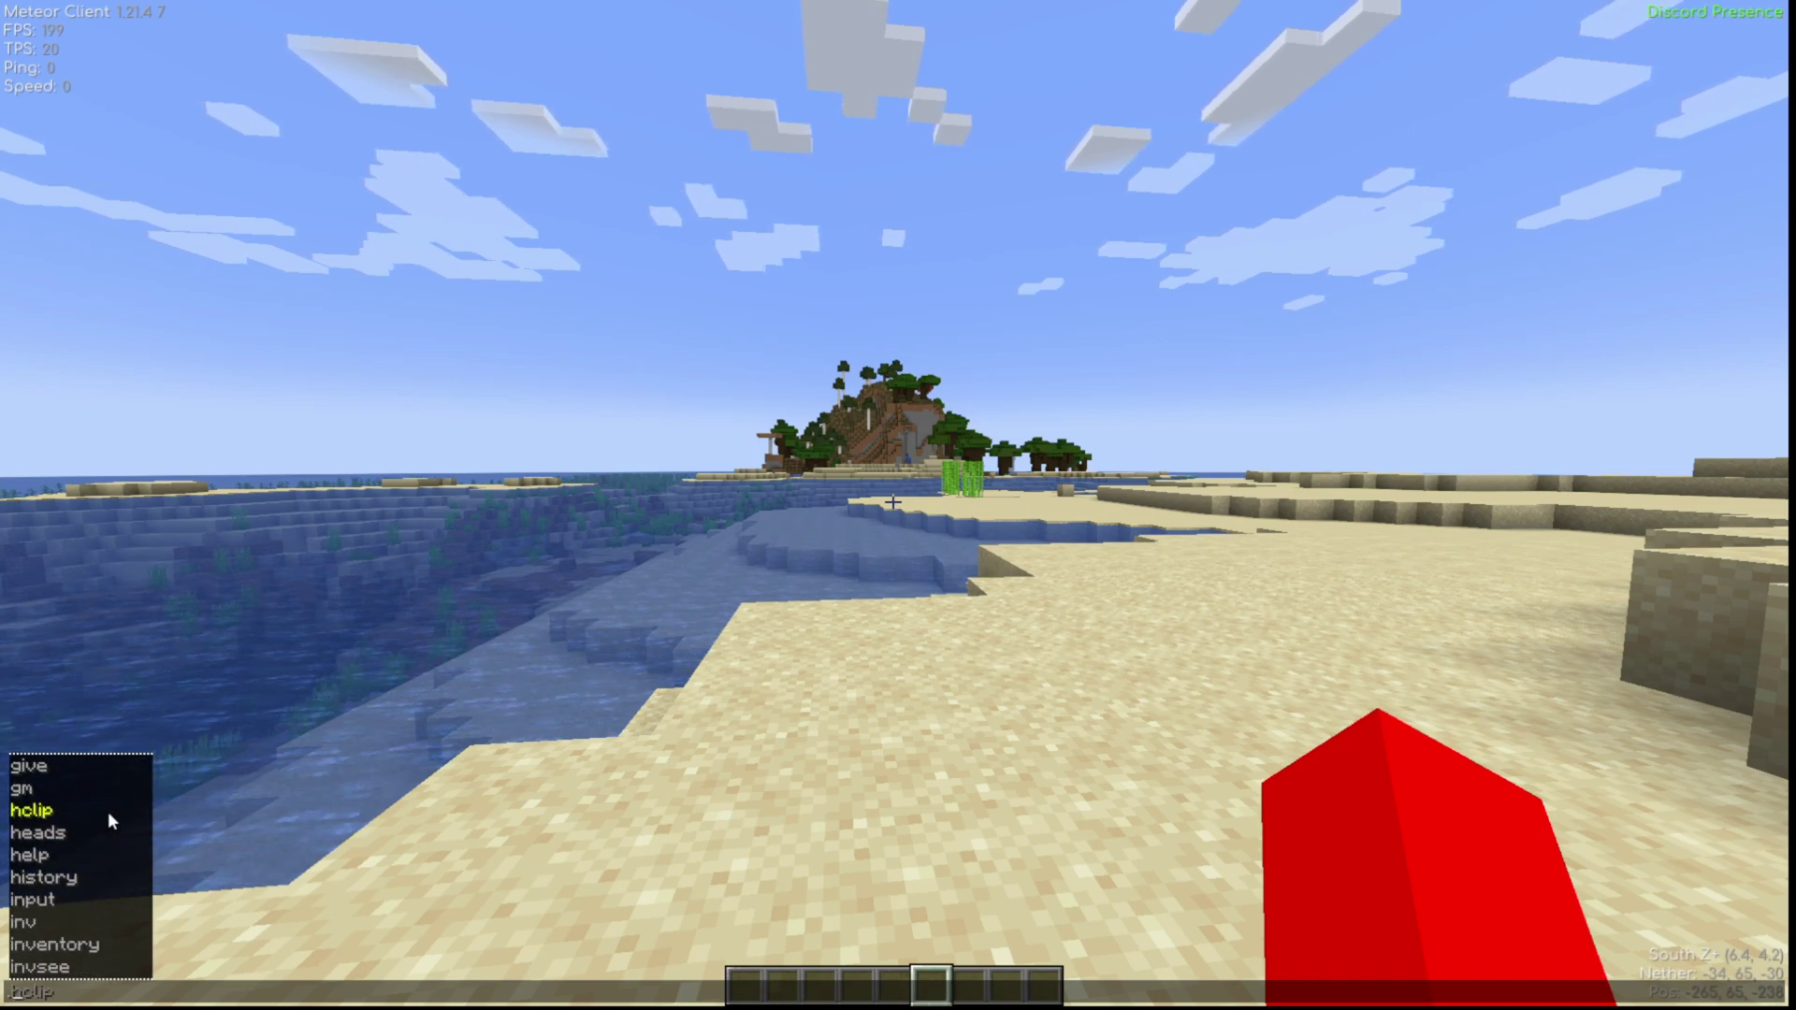
scroll(107, 823, down, 17)
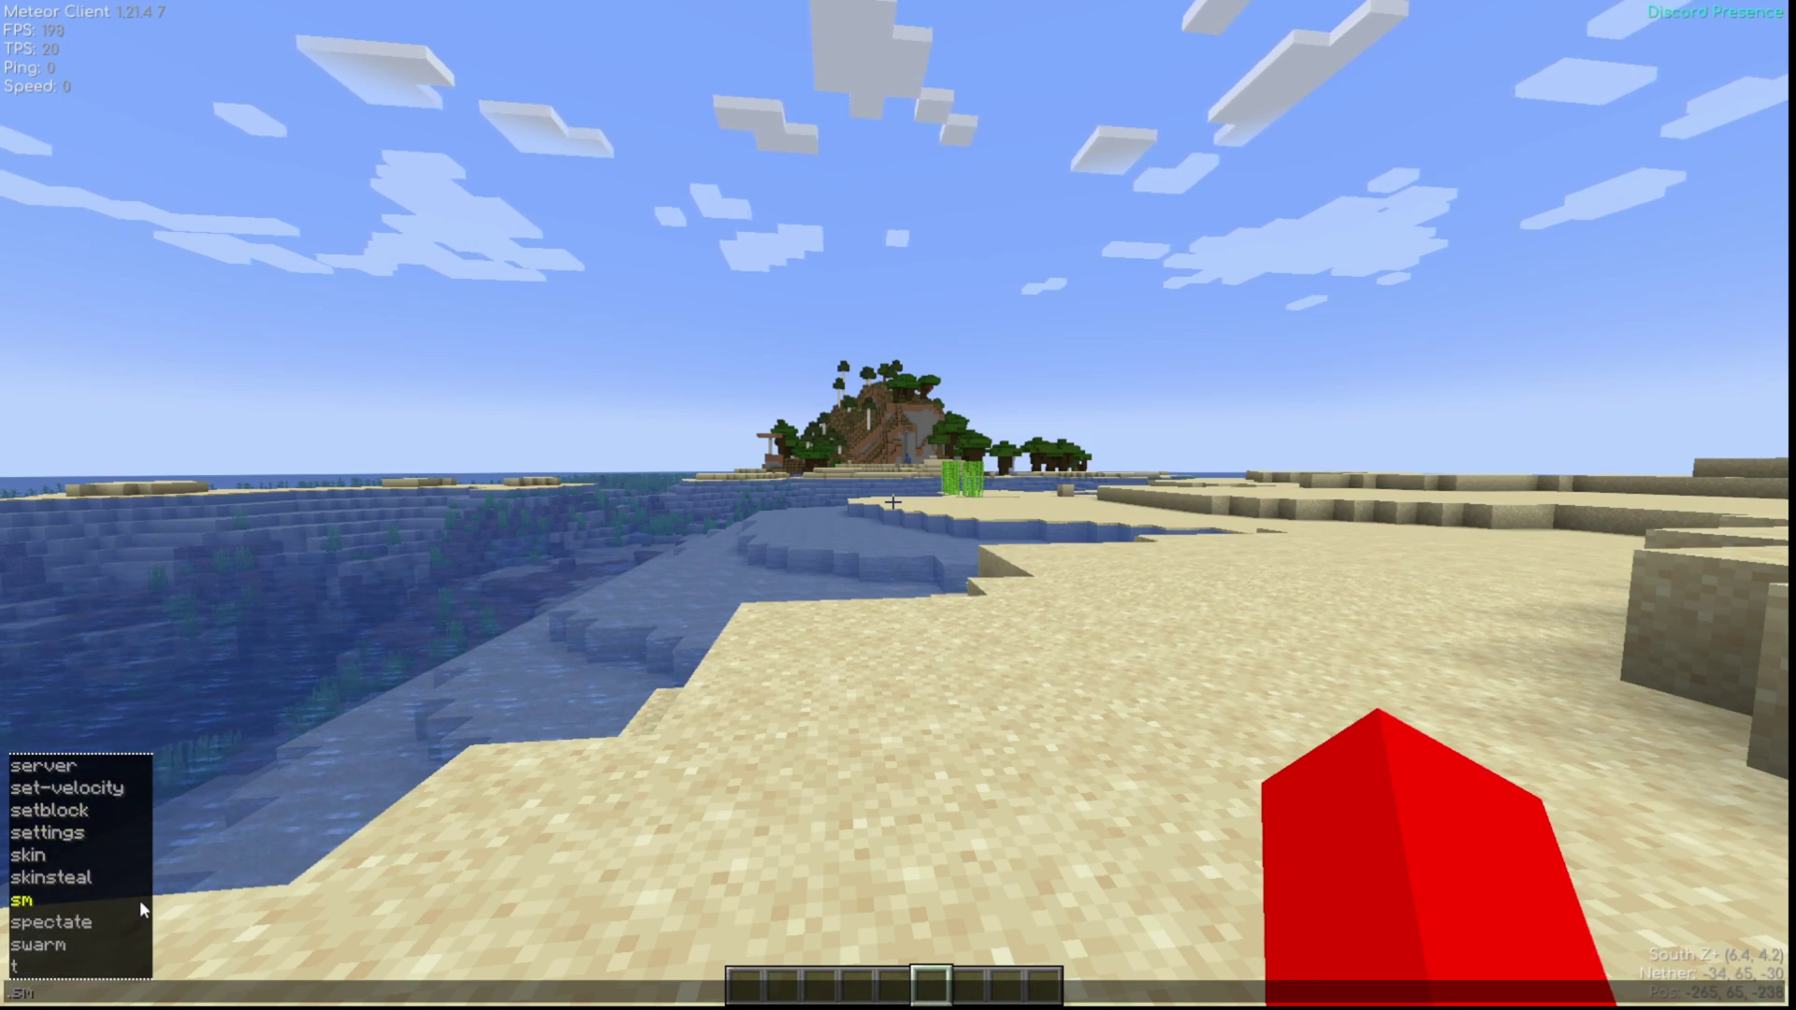
scroll(122, 893, down, 3)
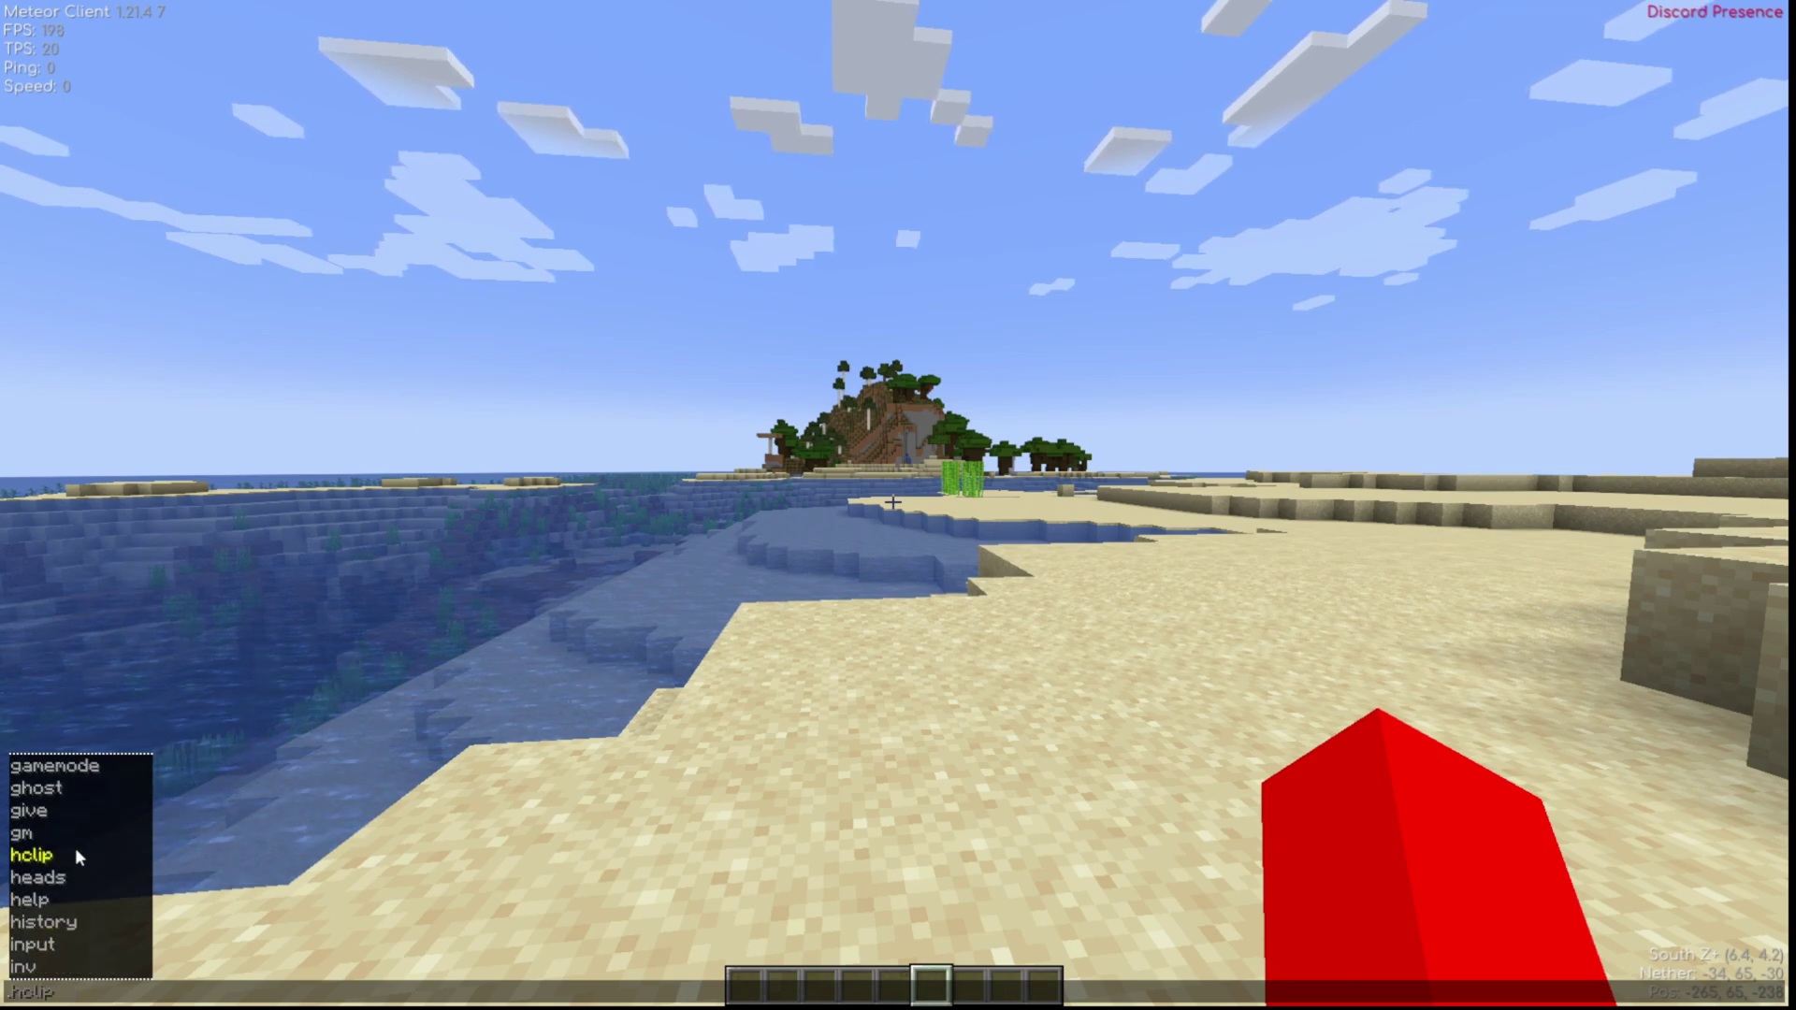
scroll(75, 823, up, 4)
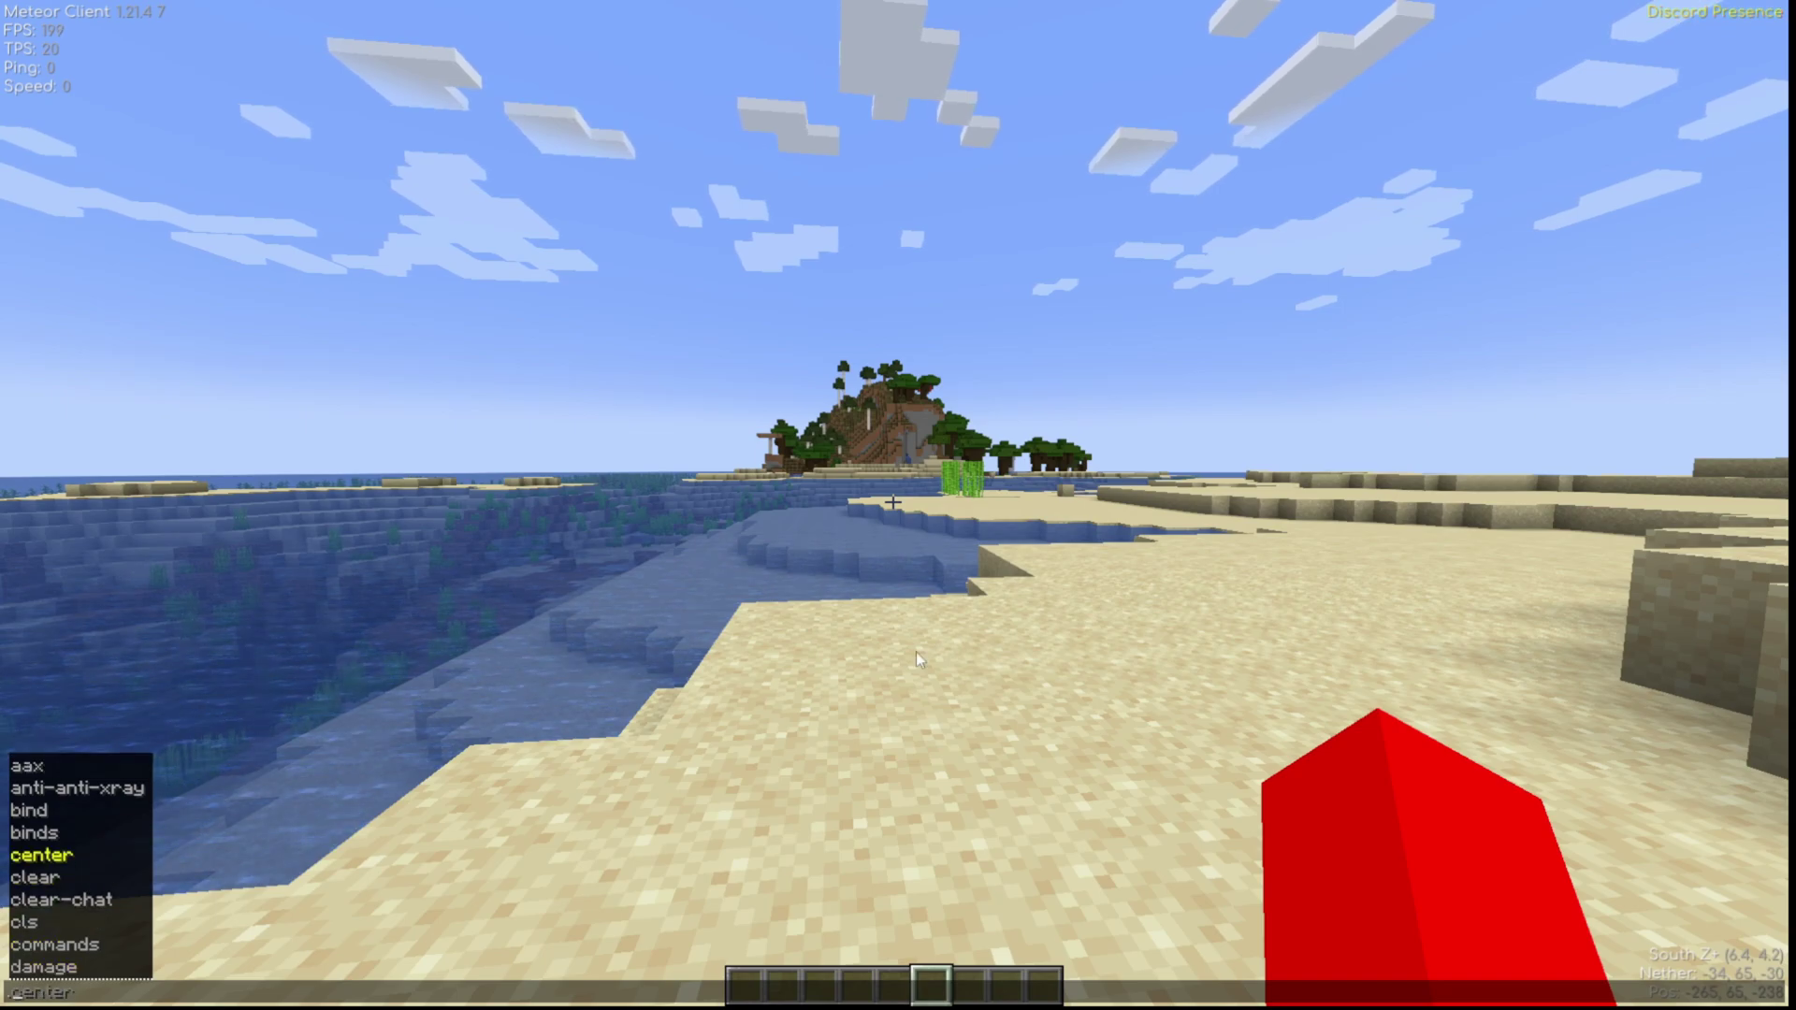
key(Escape)
Step: Switch to the front-facing third-person view and walk the character around the sandy island, finishing with a jump
key(F5)
key(F5)
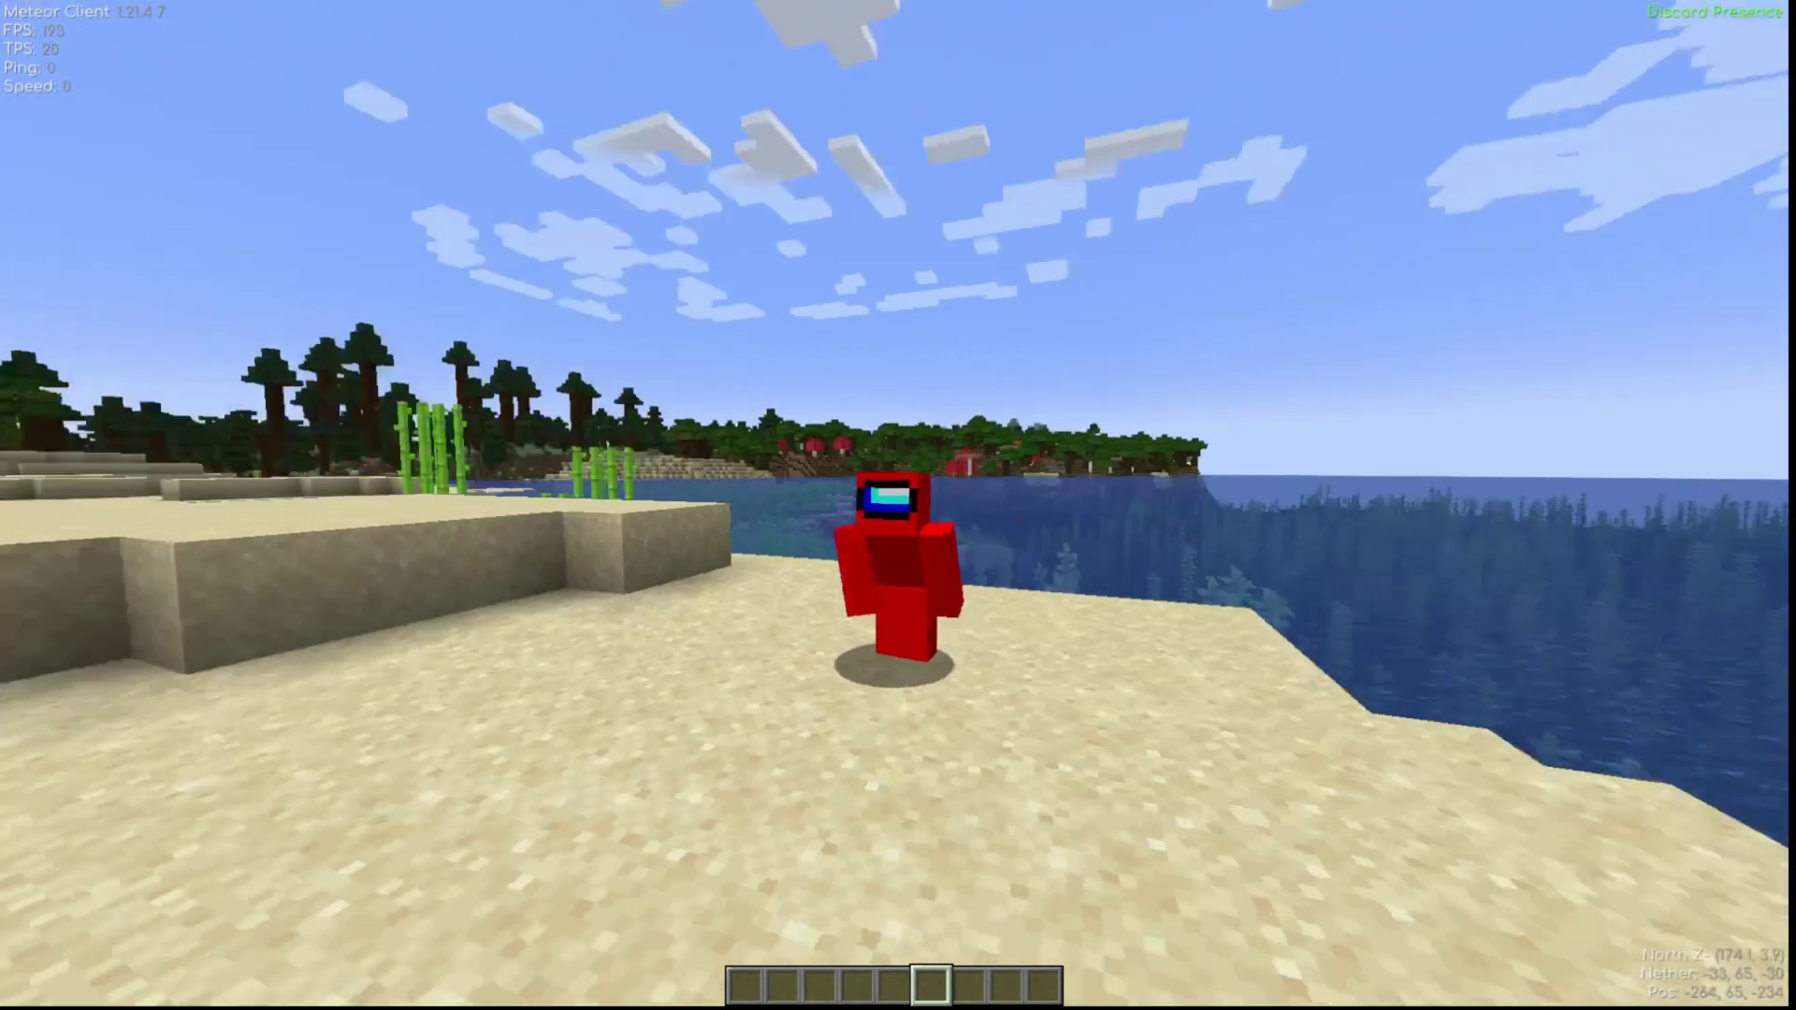
key(w)
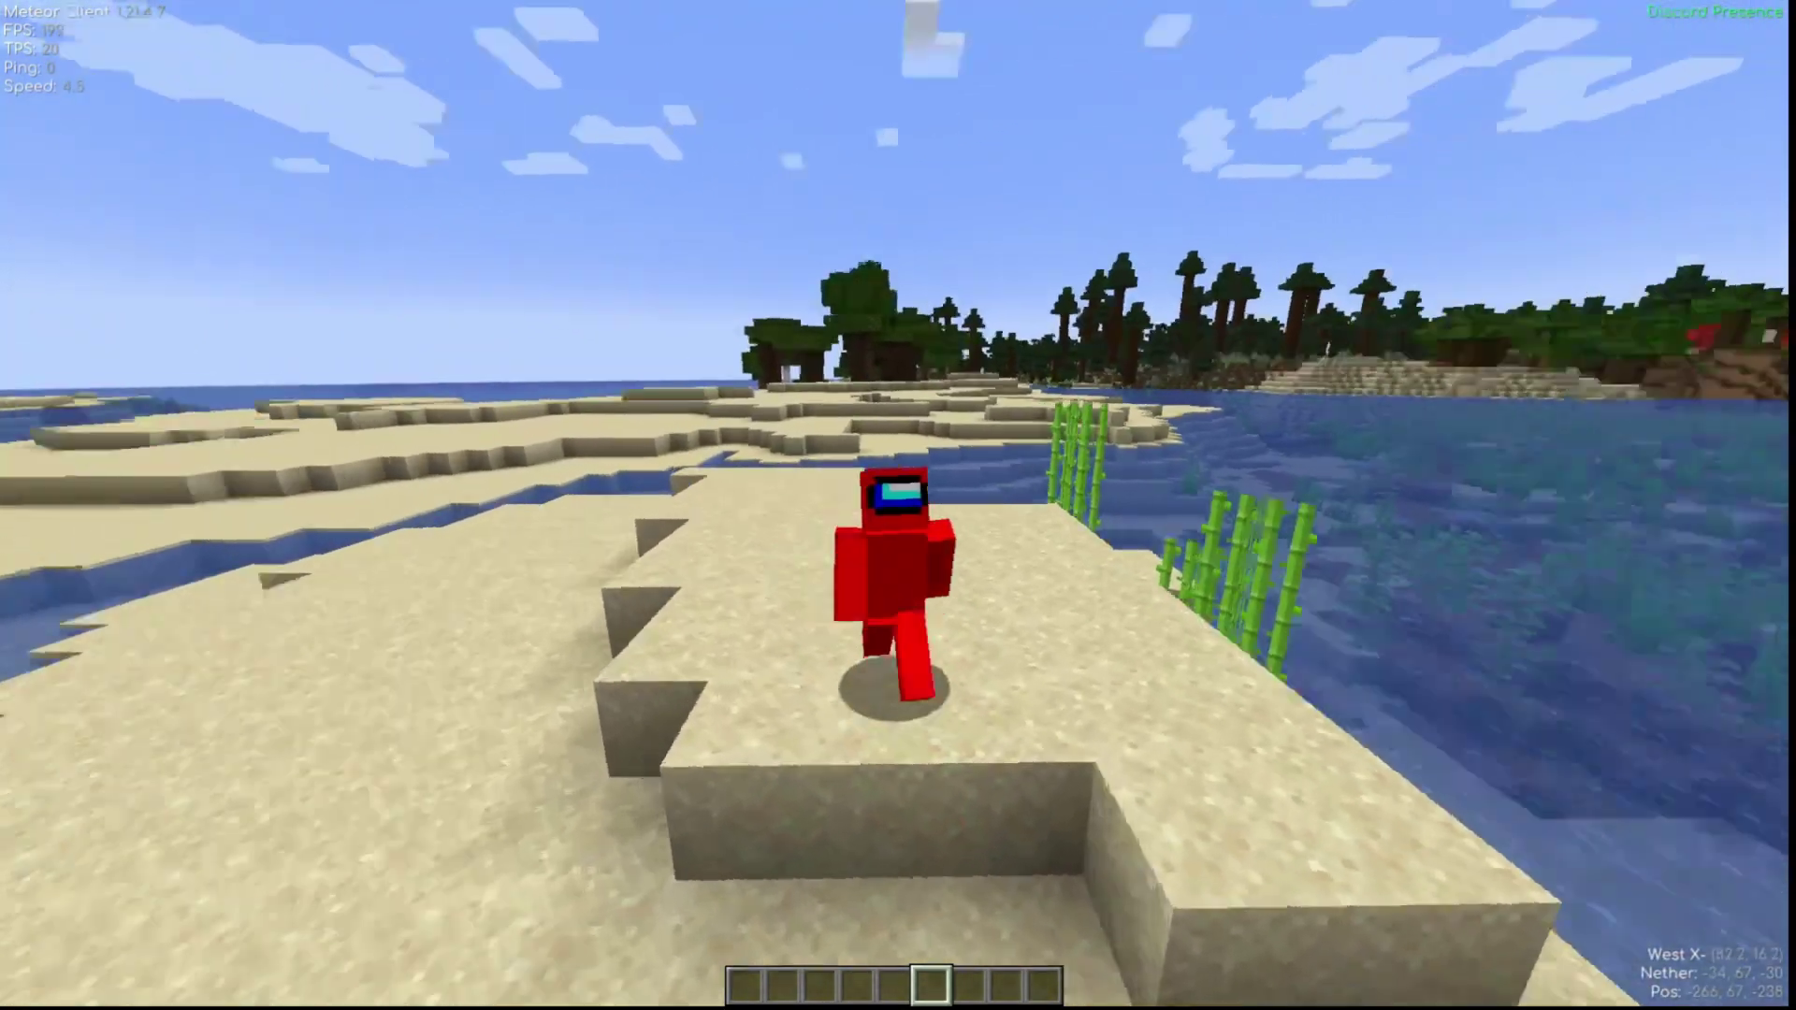
key(w)
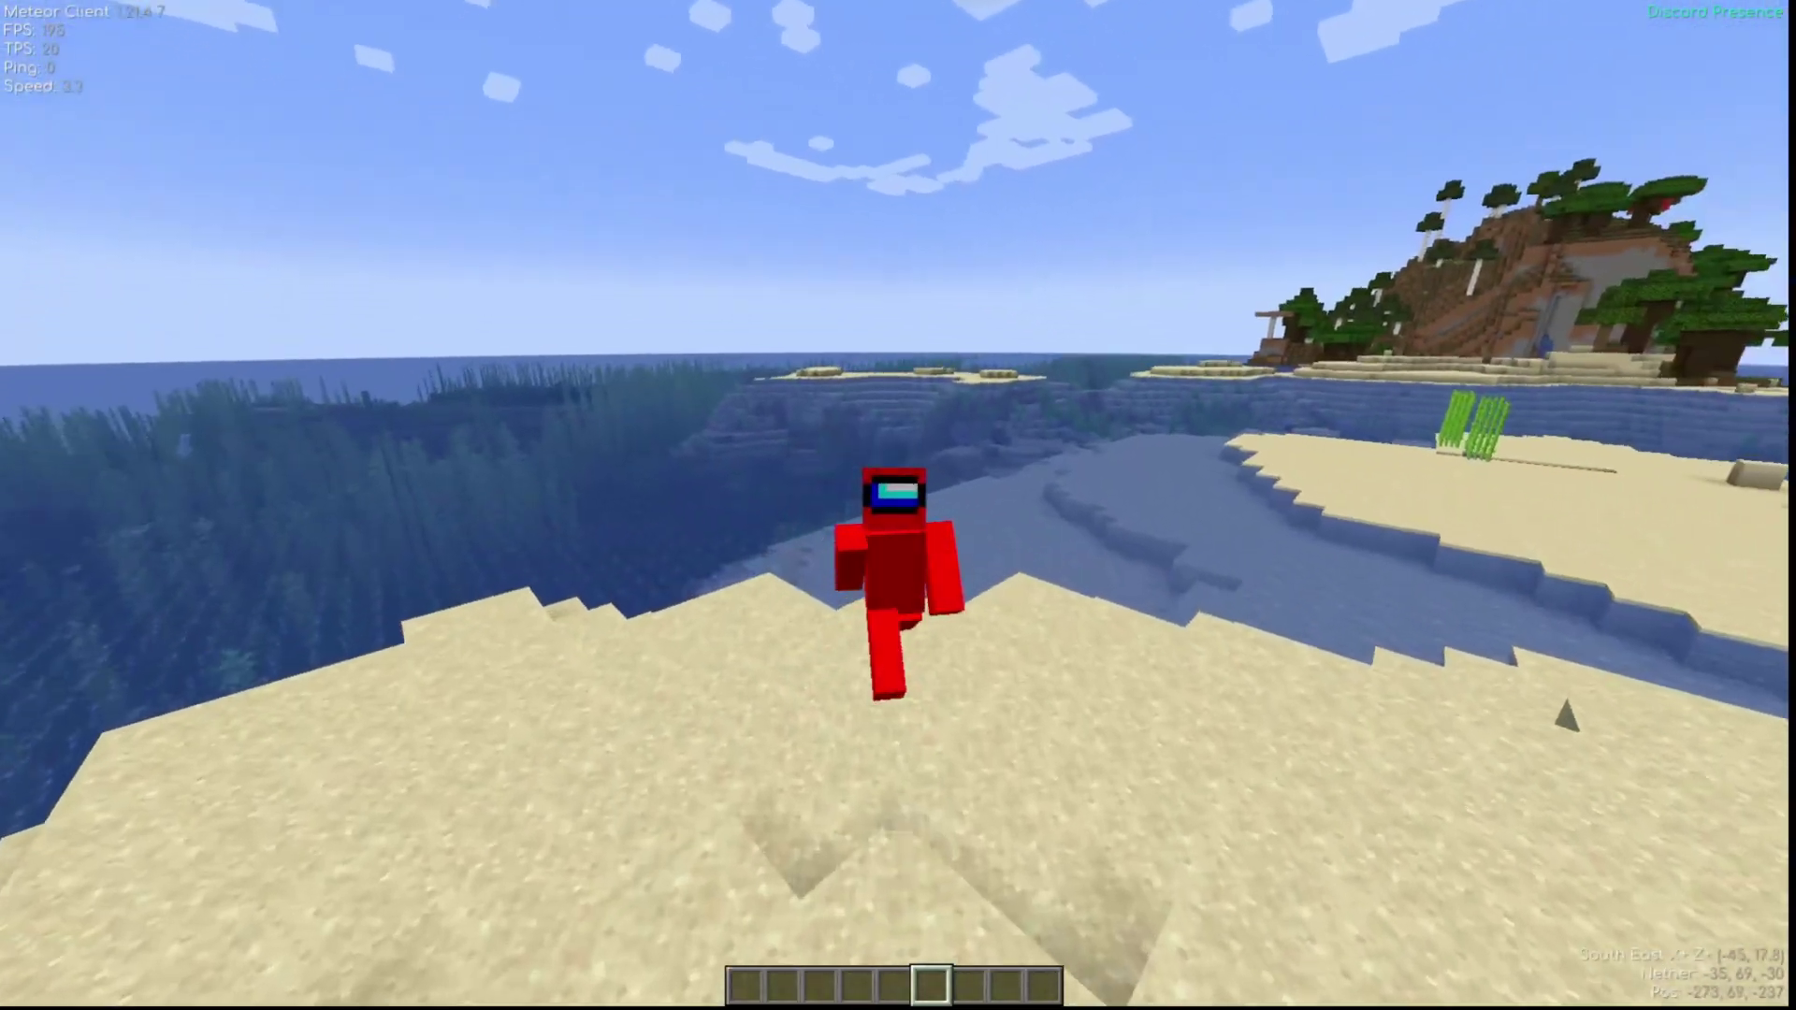
key(w)
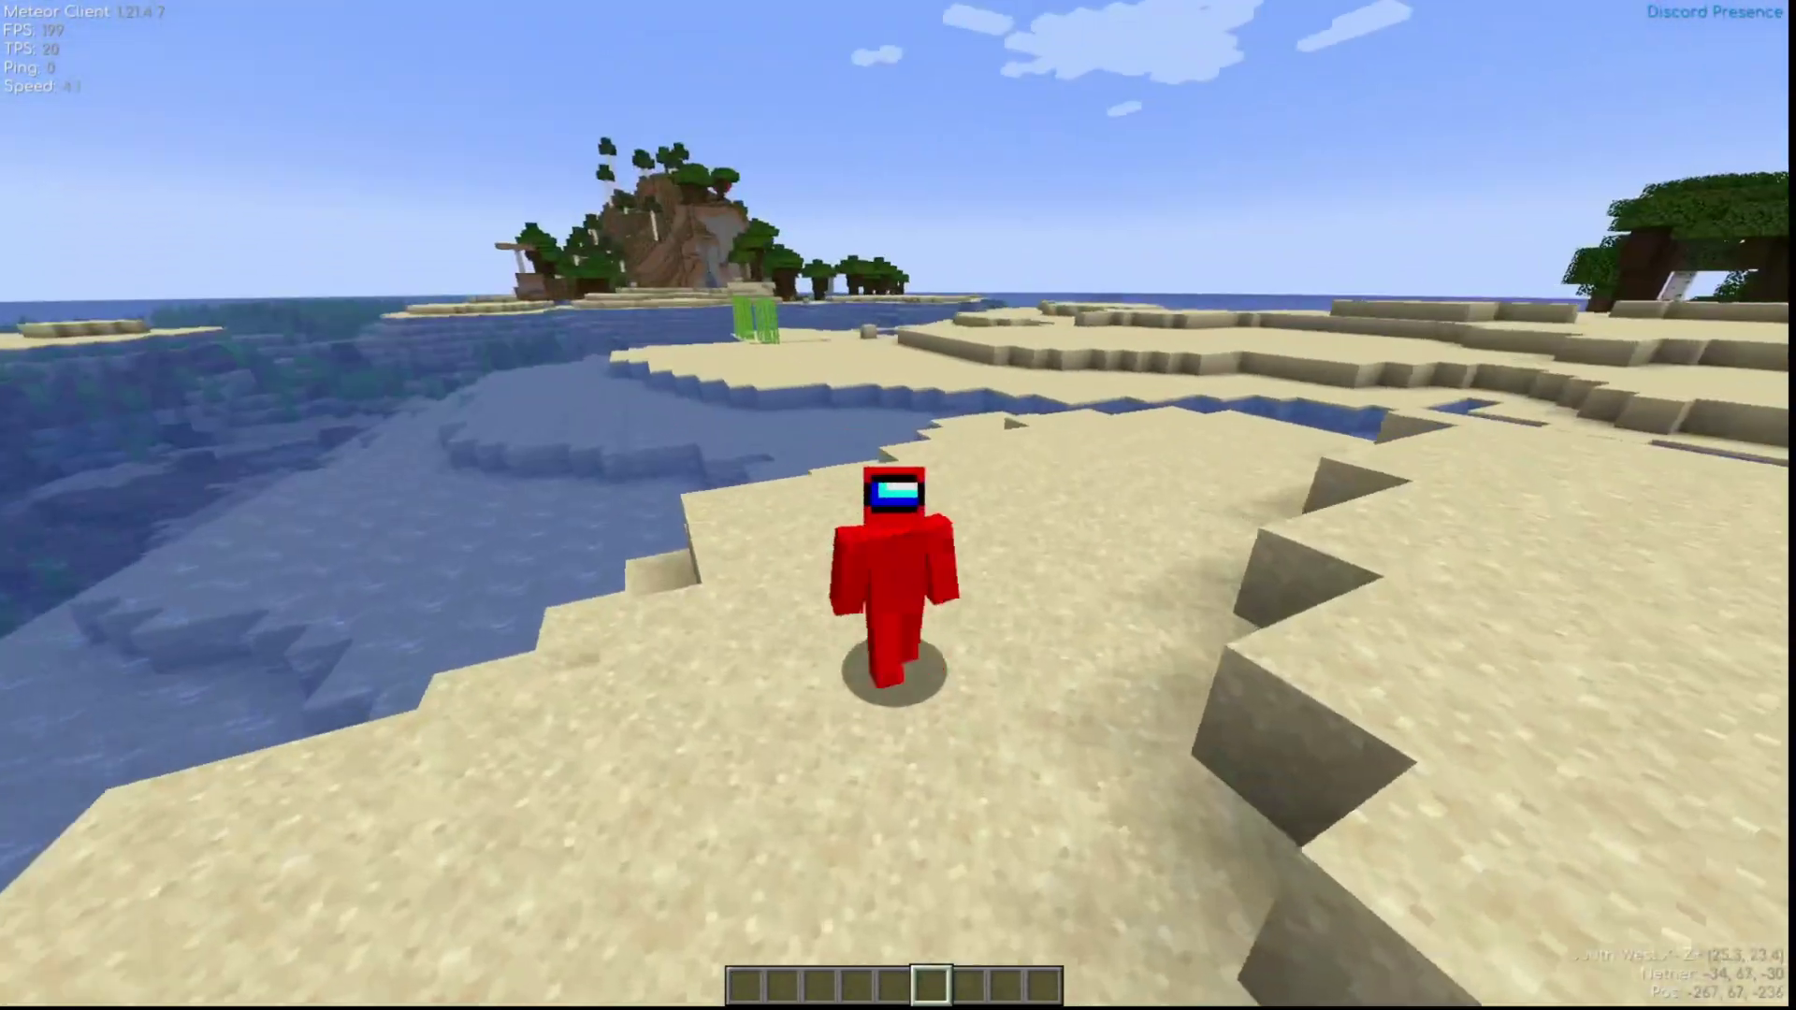
key(w)
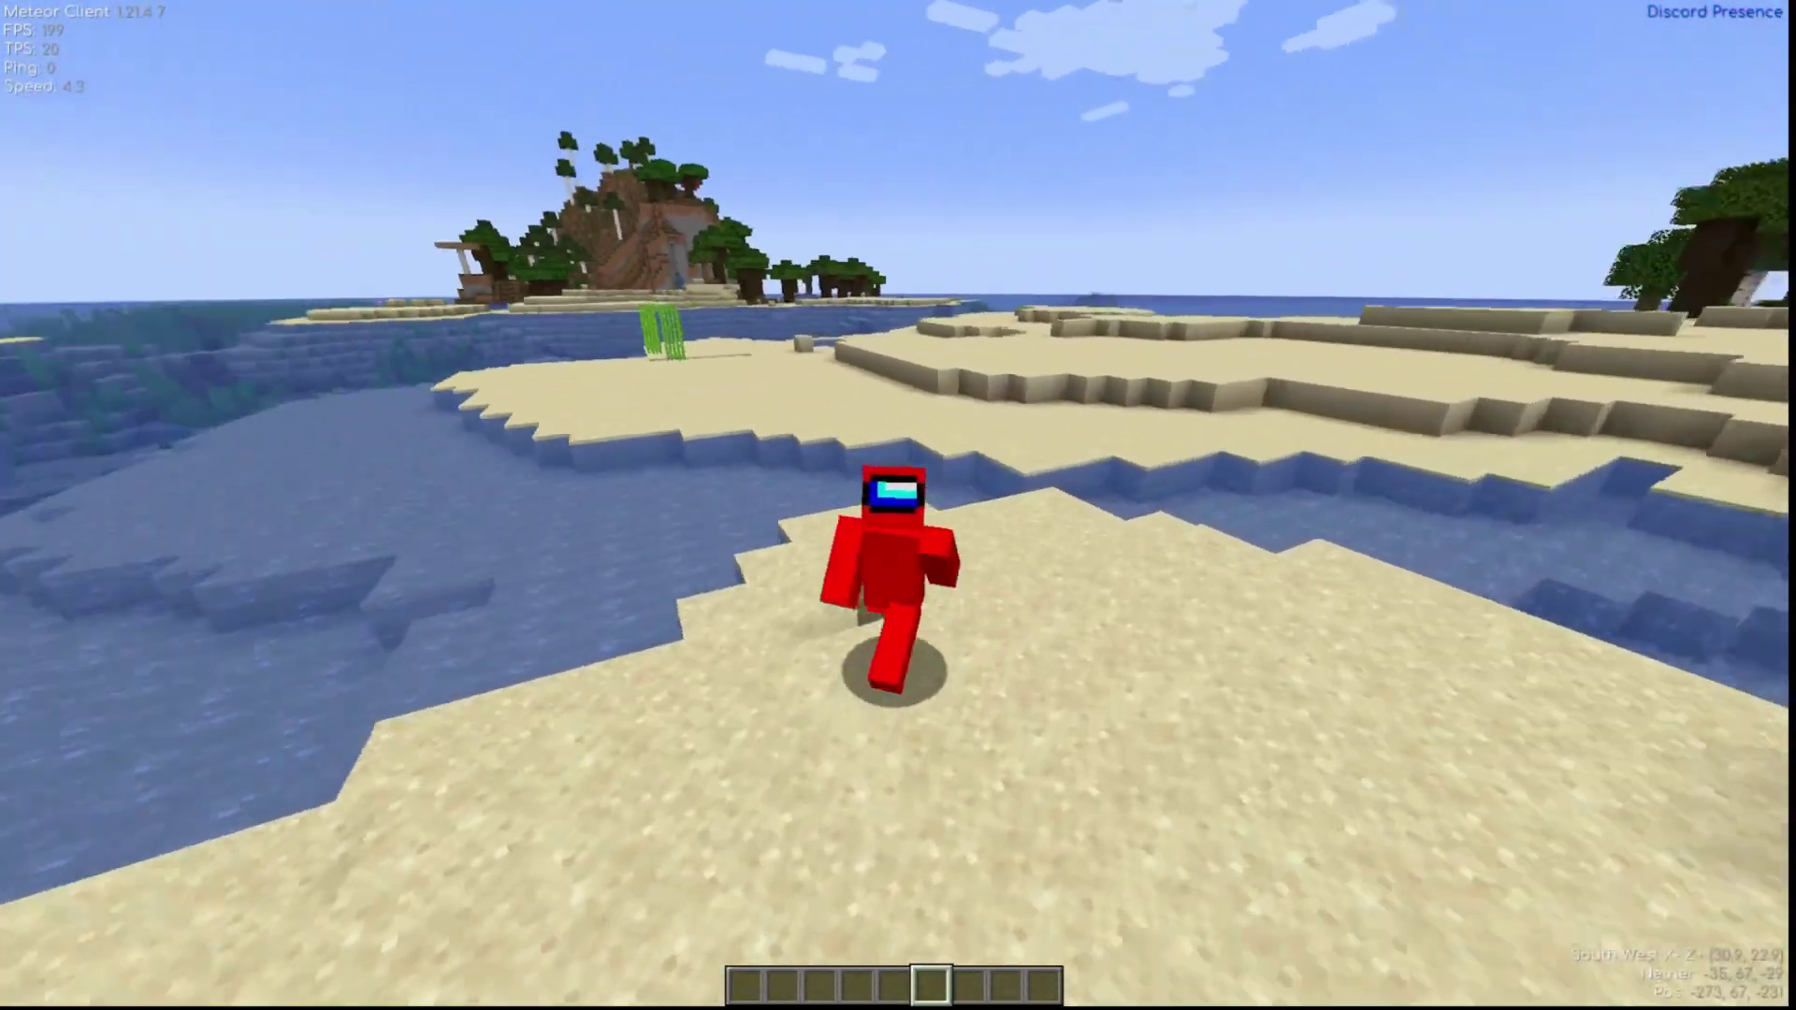
key(w)
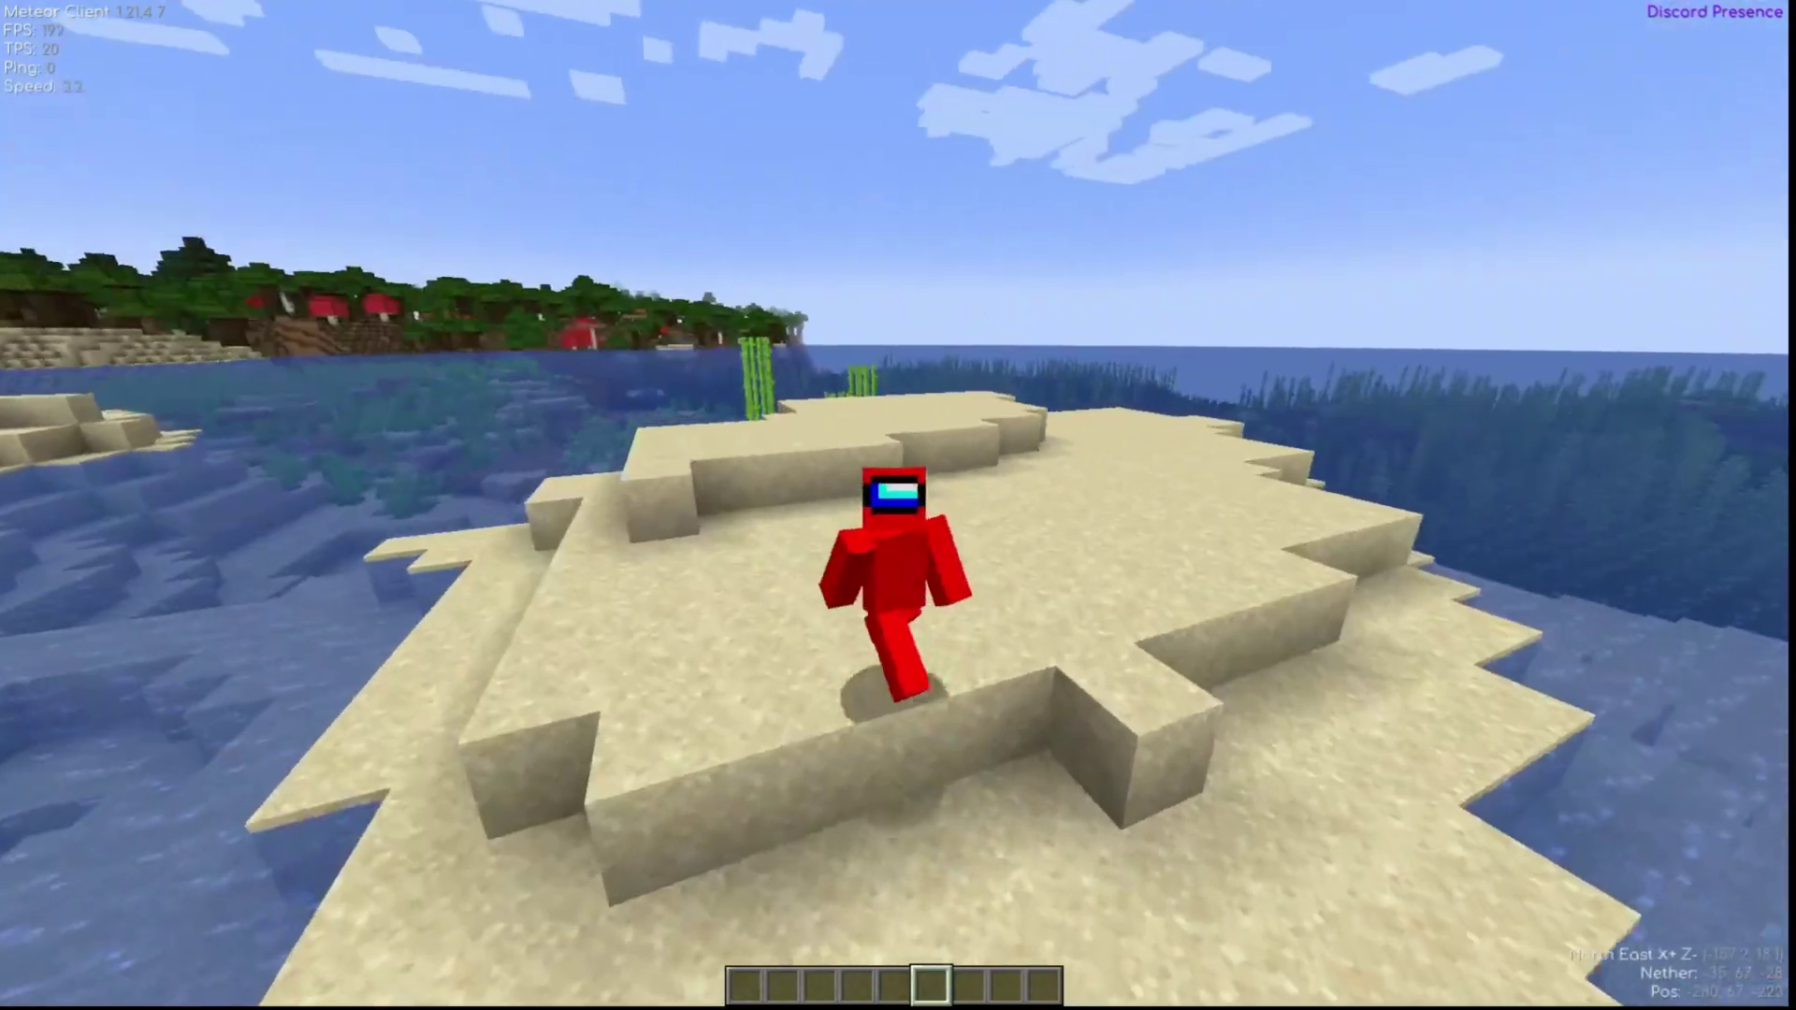
key(w)
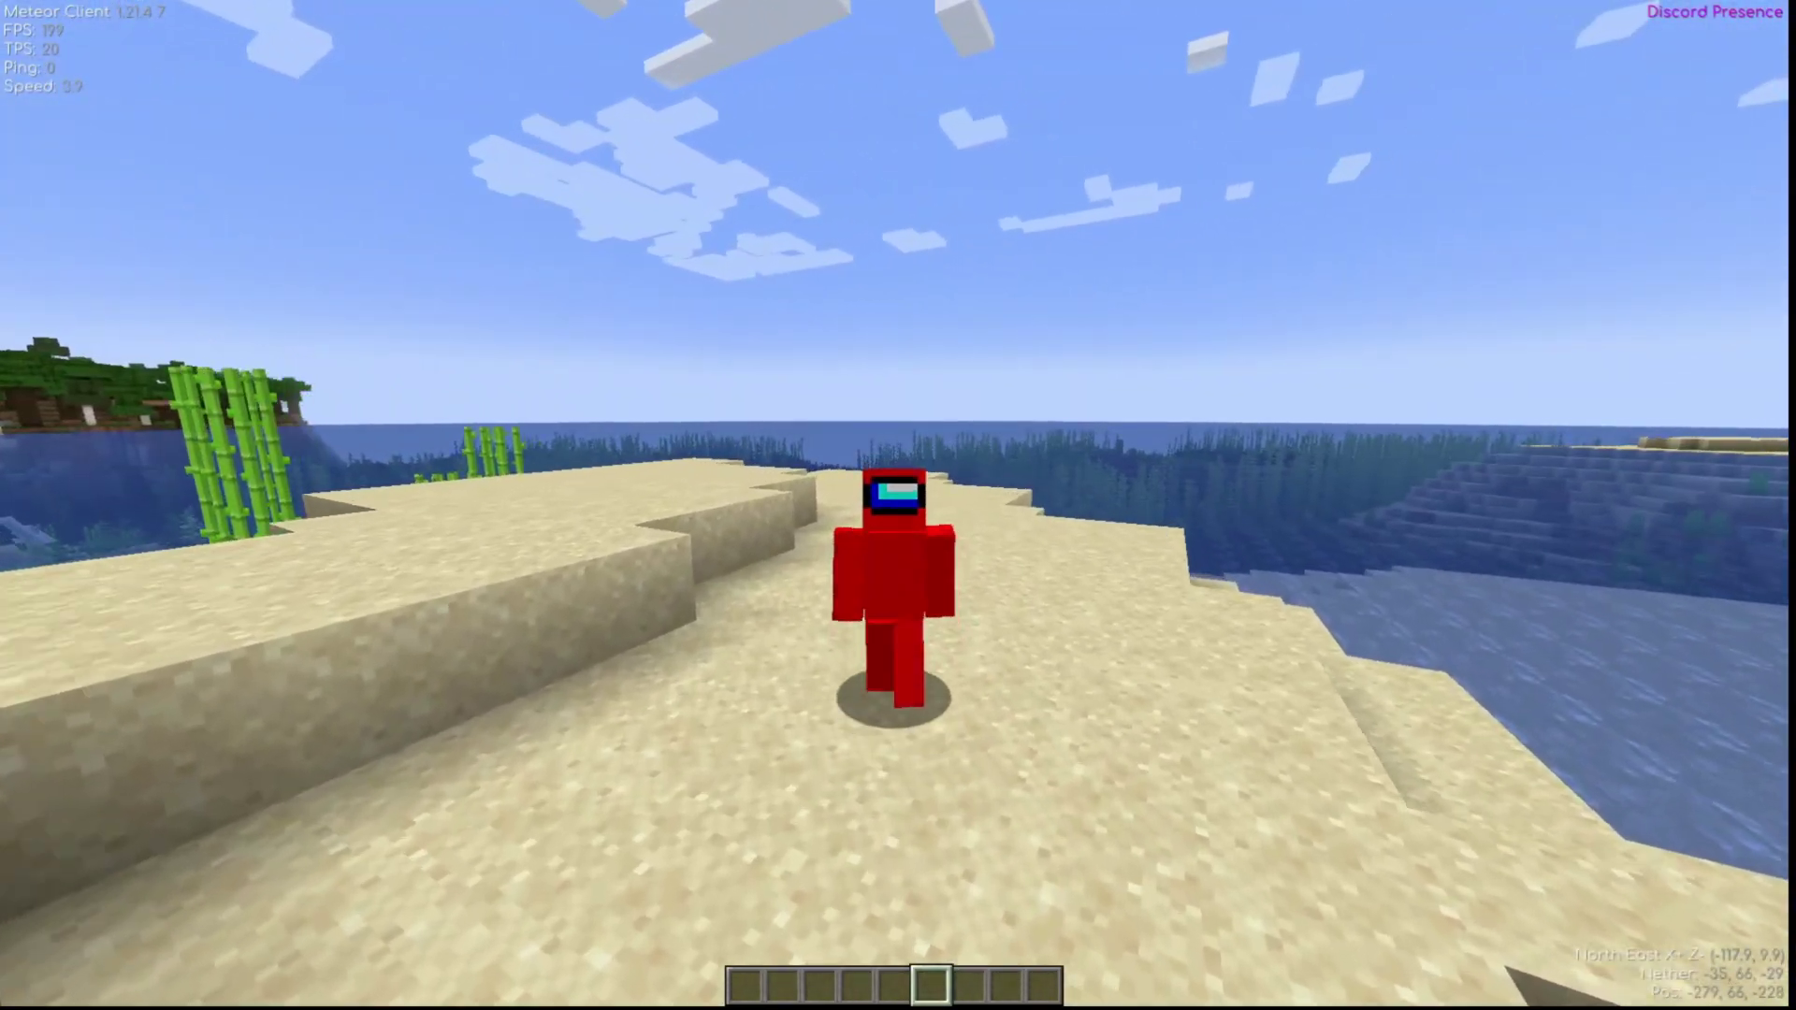
key(w)
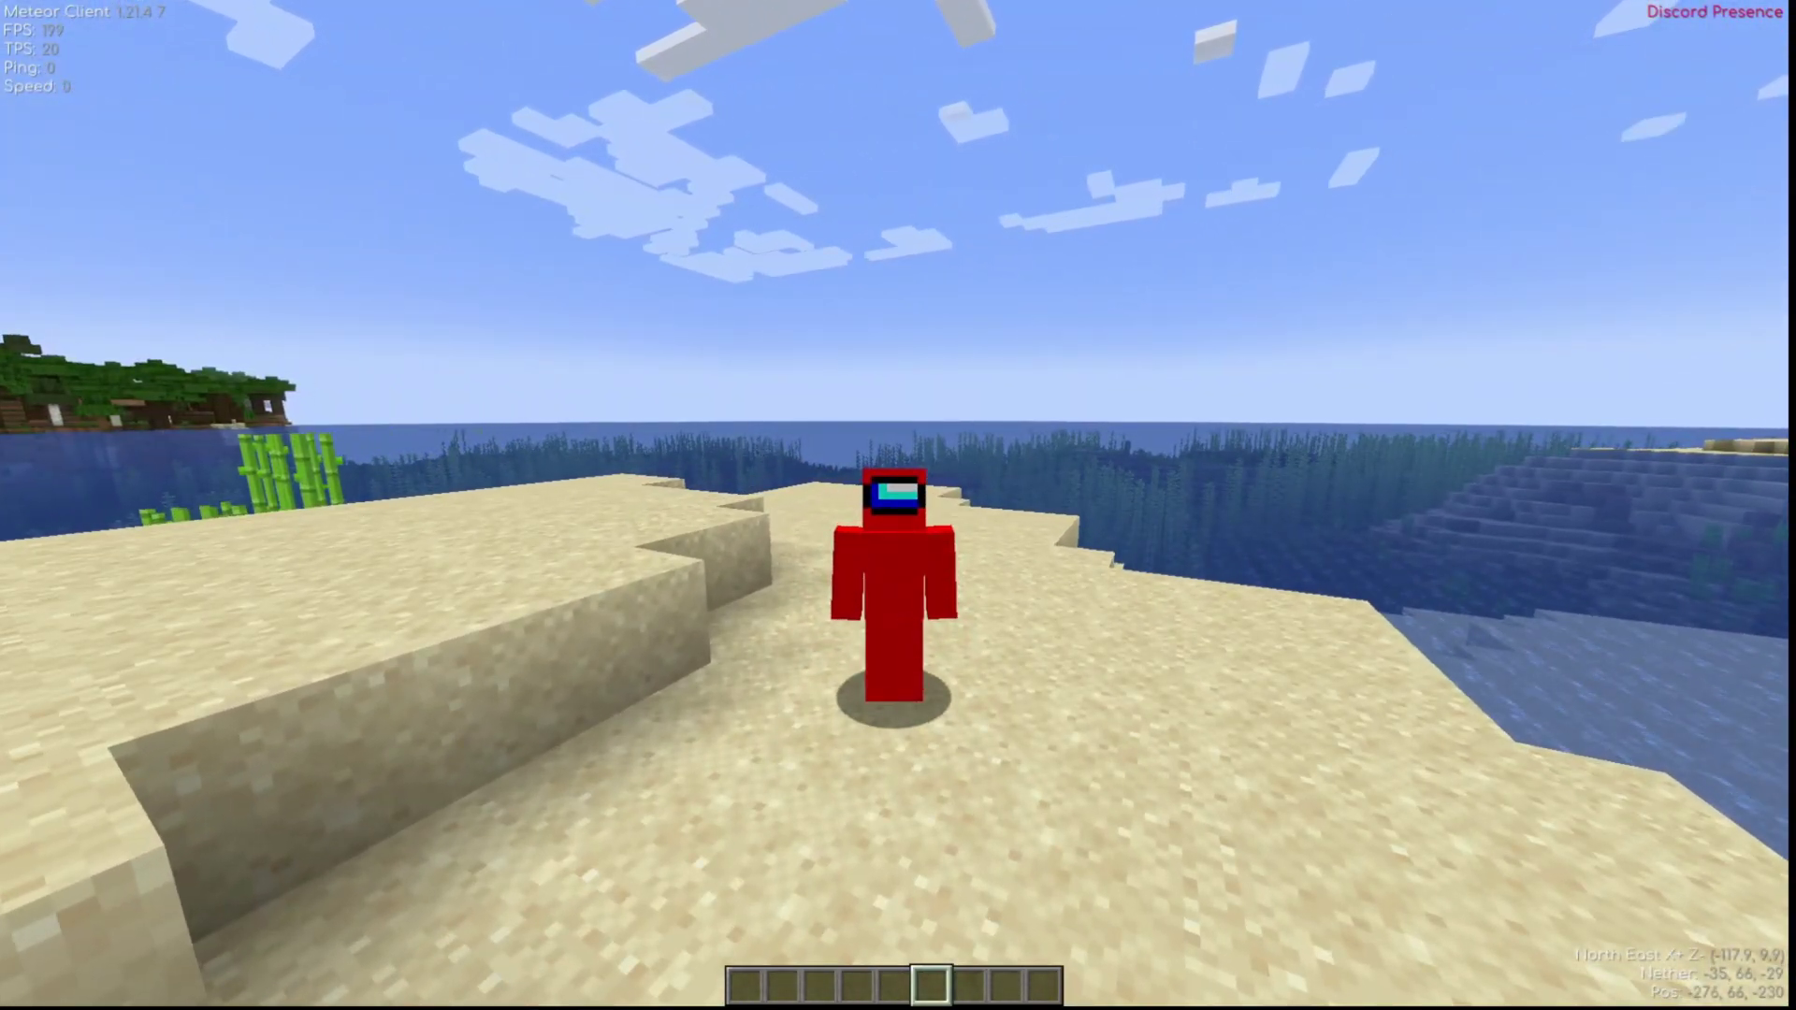
key(w)
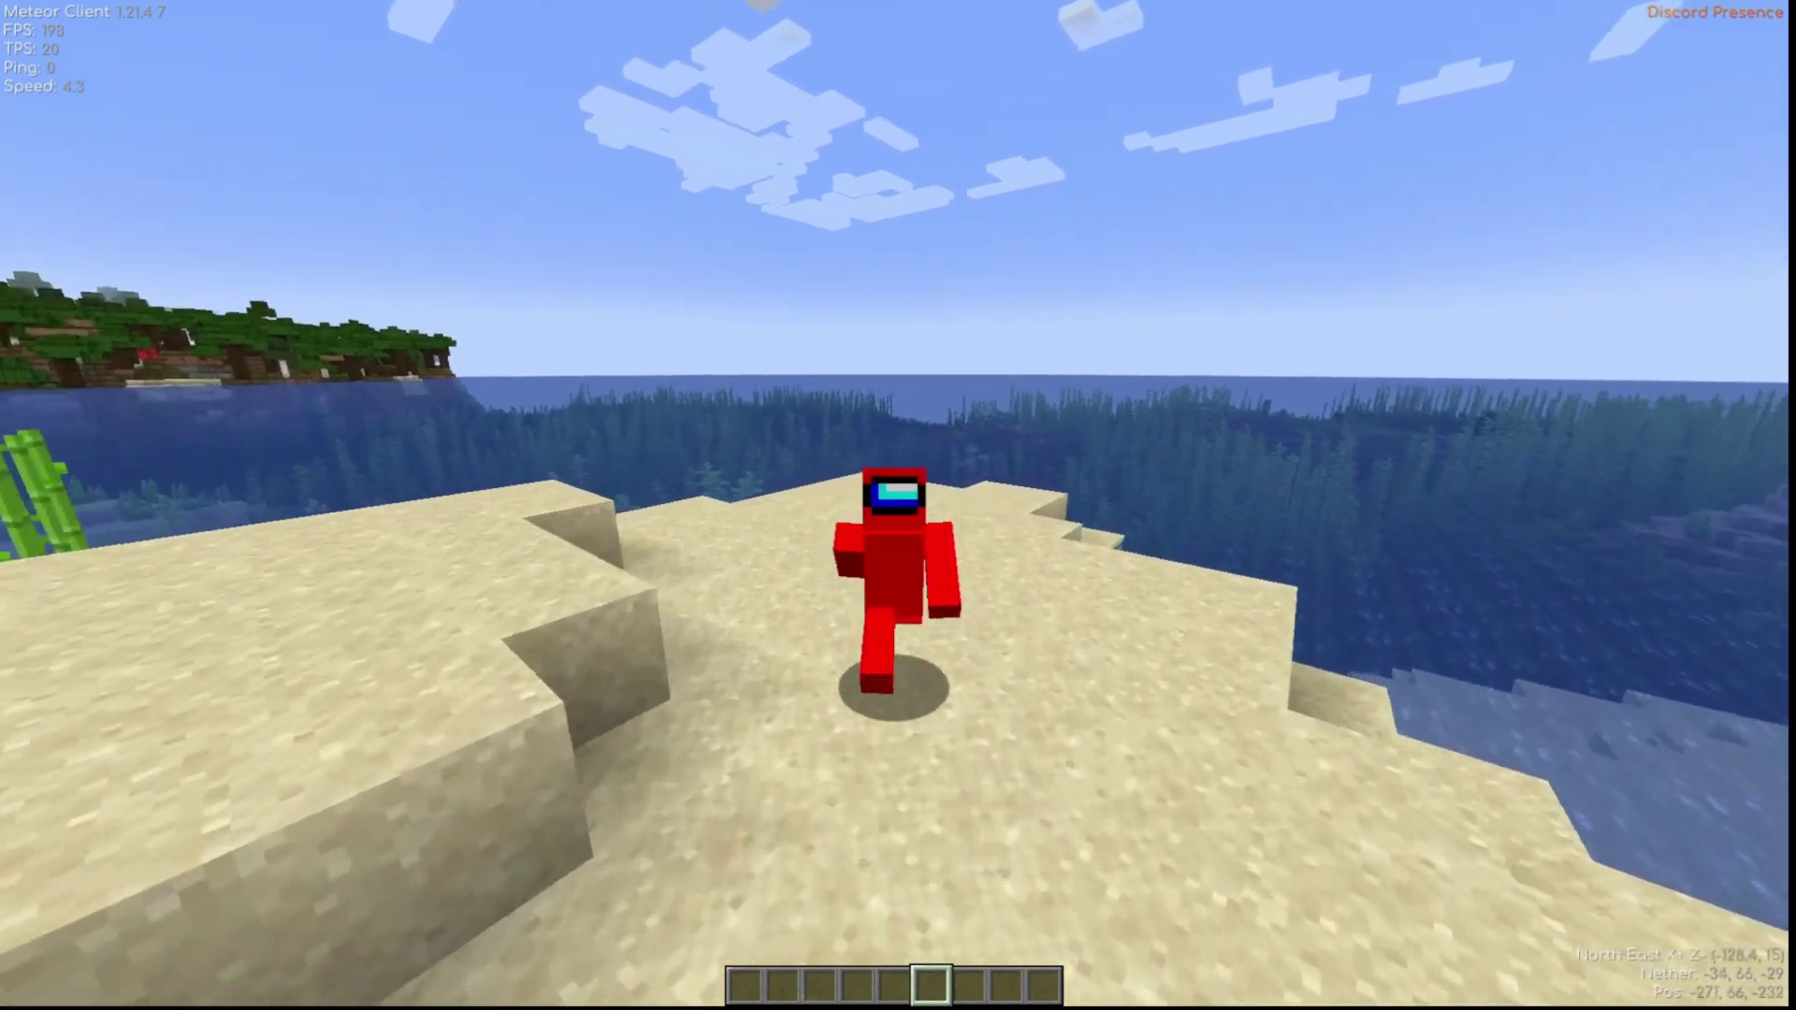
key(w)
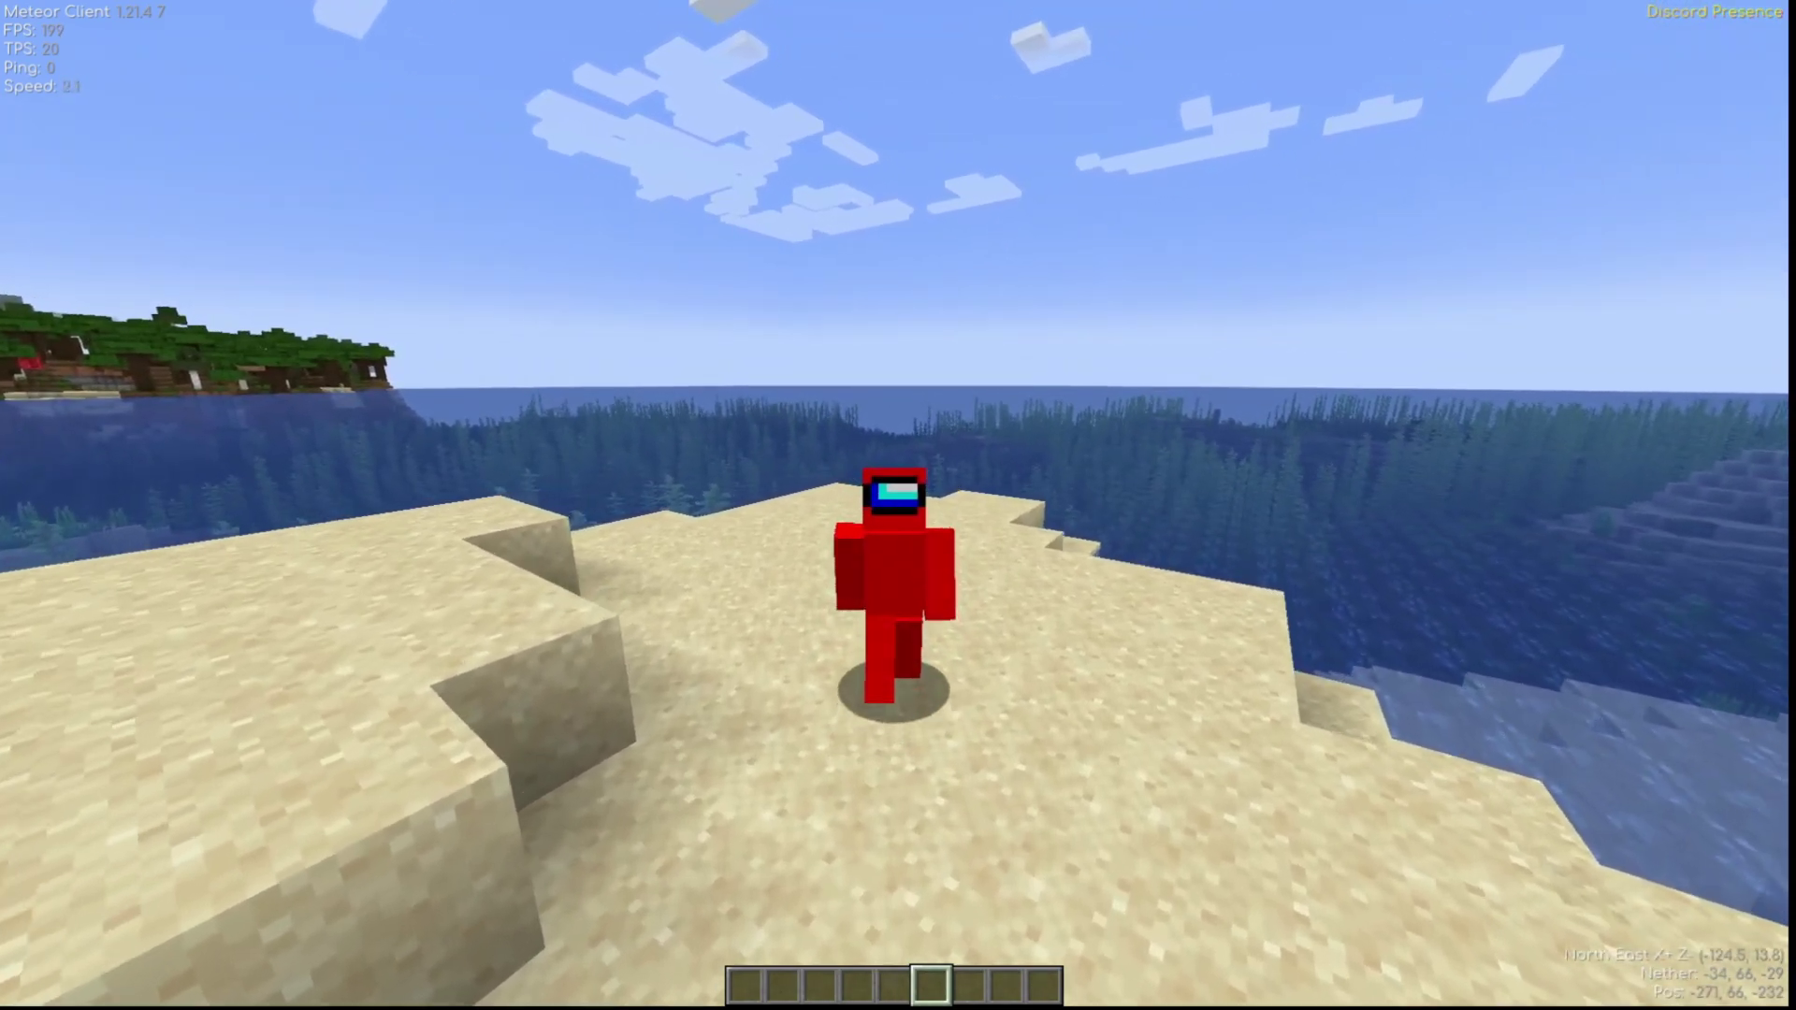
key(w)
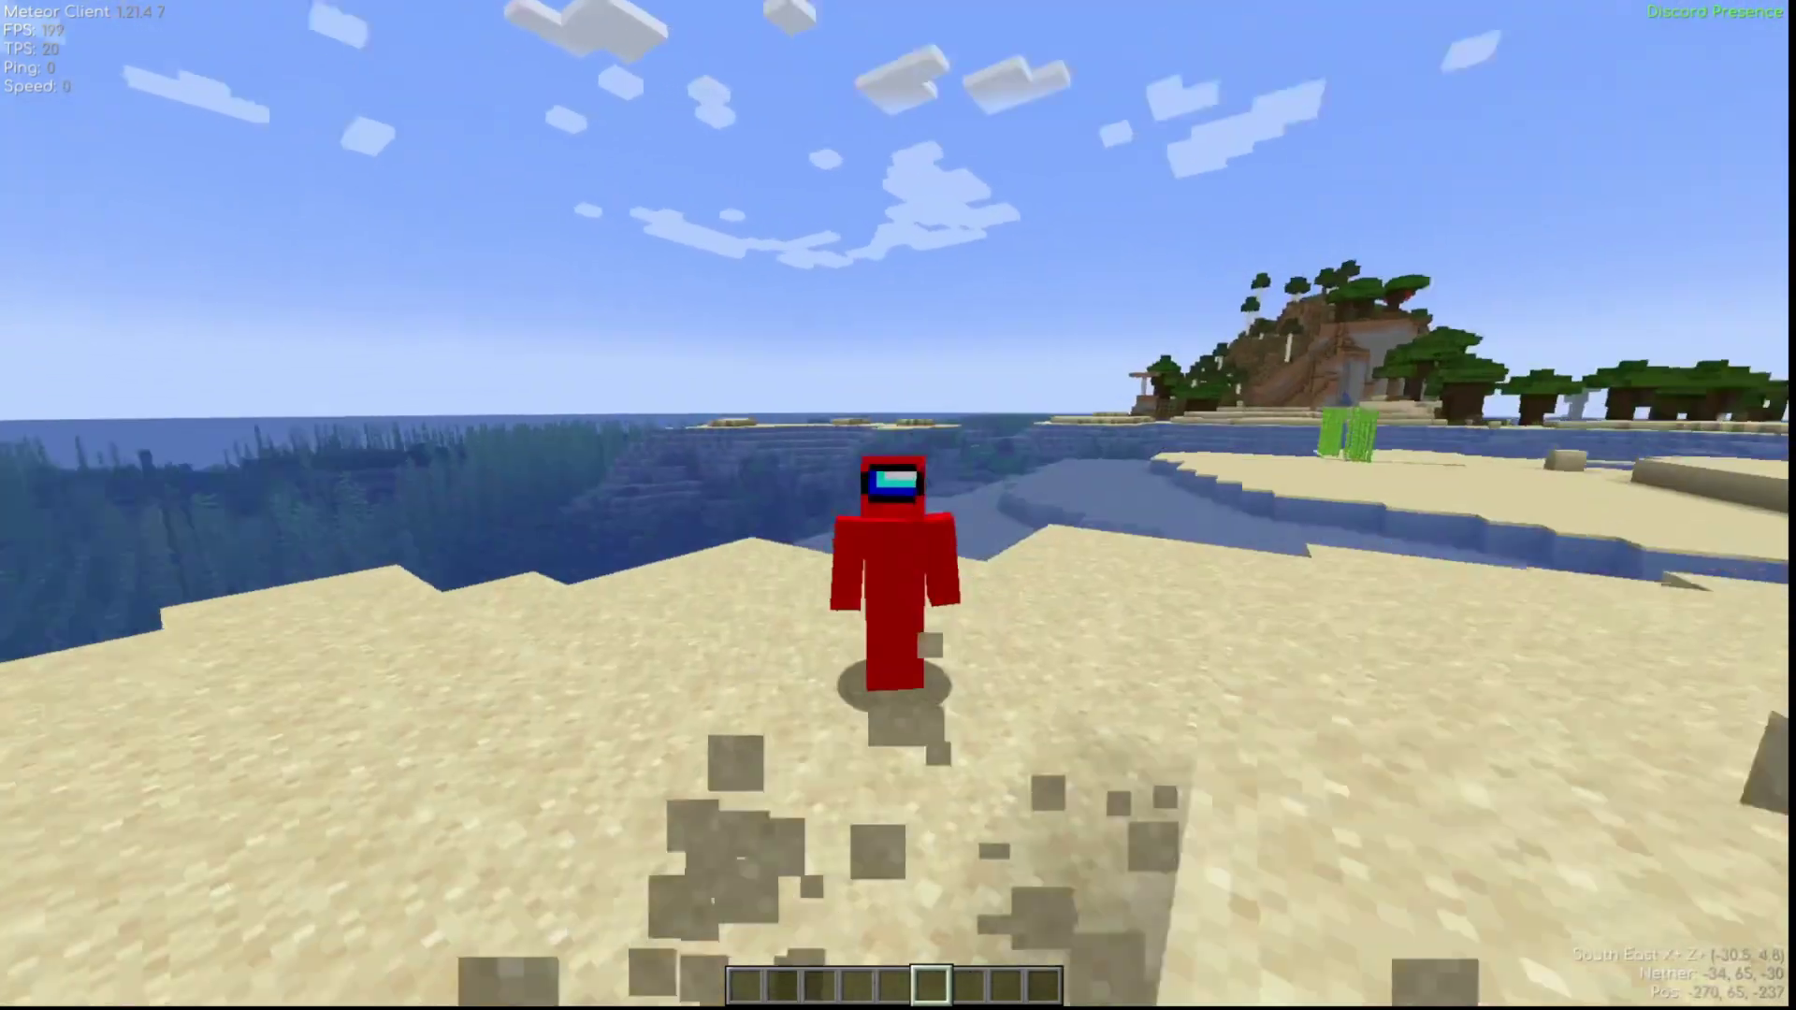
key(w)
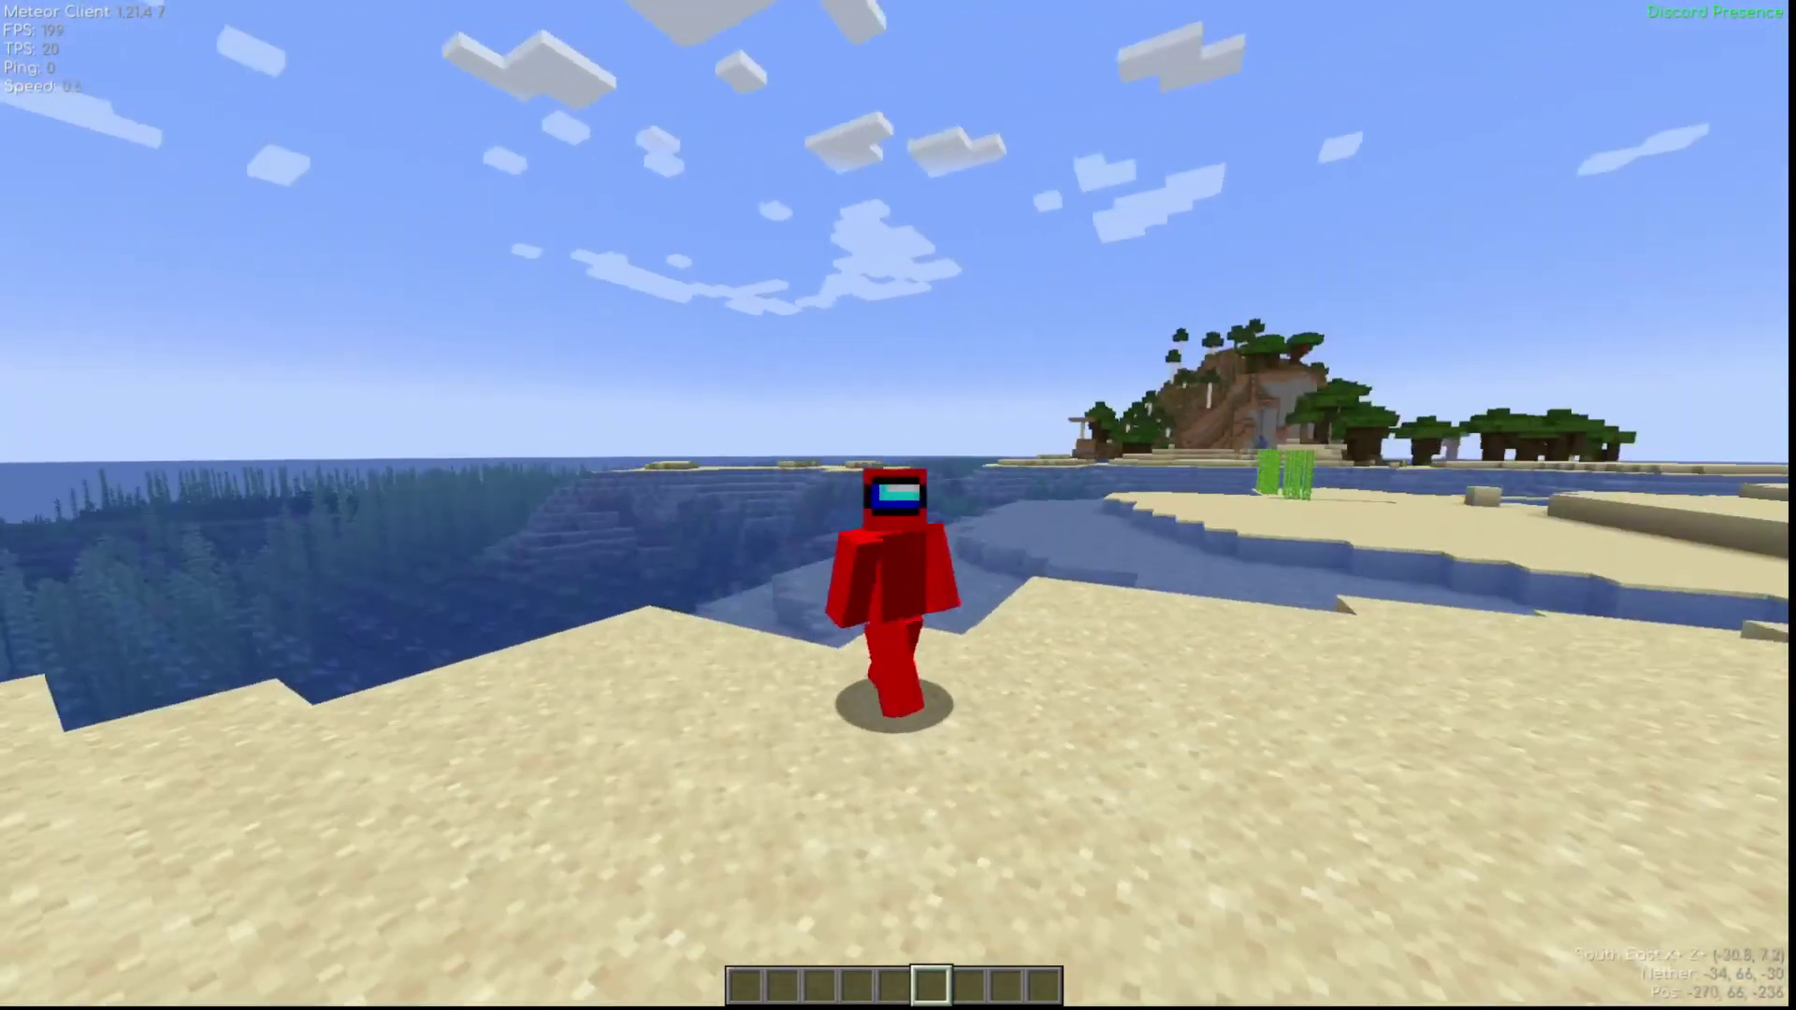
key(w)
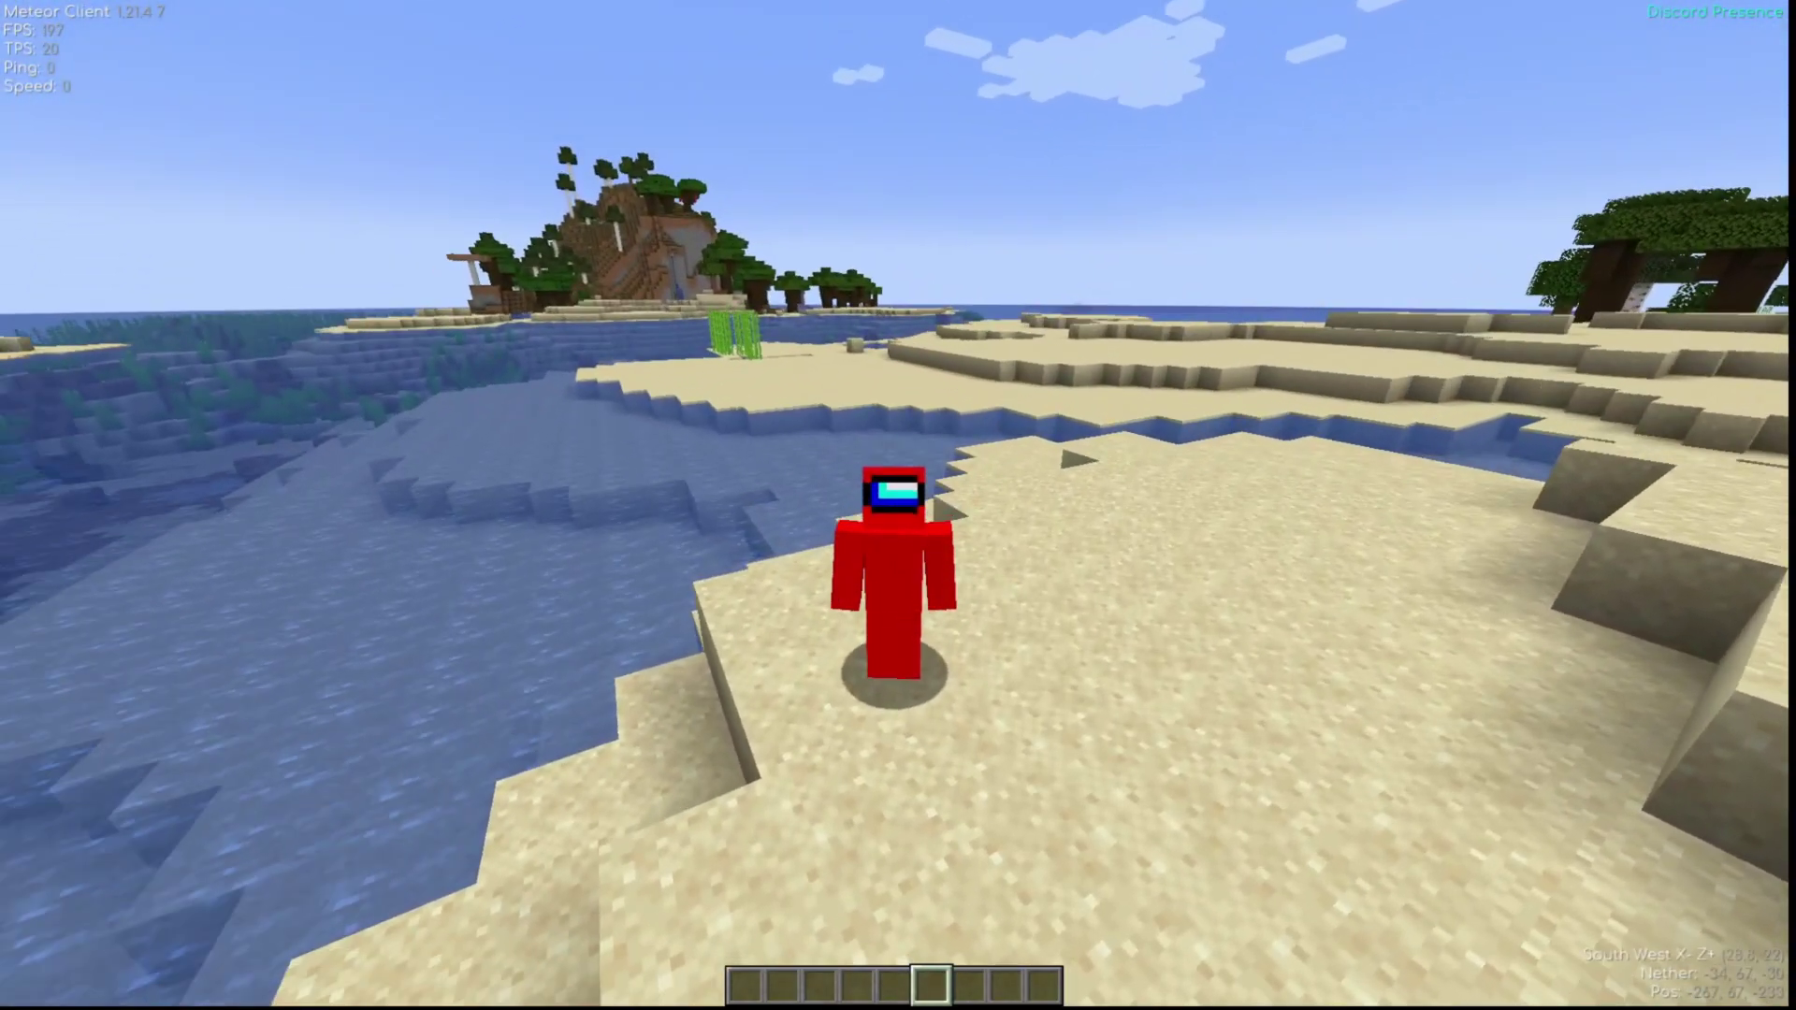
key(space)
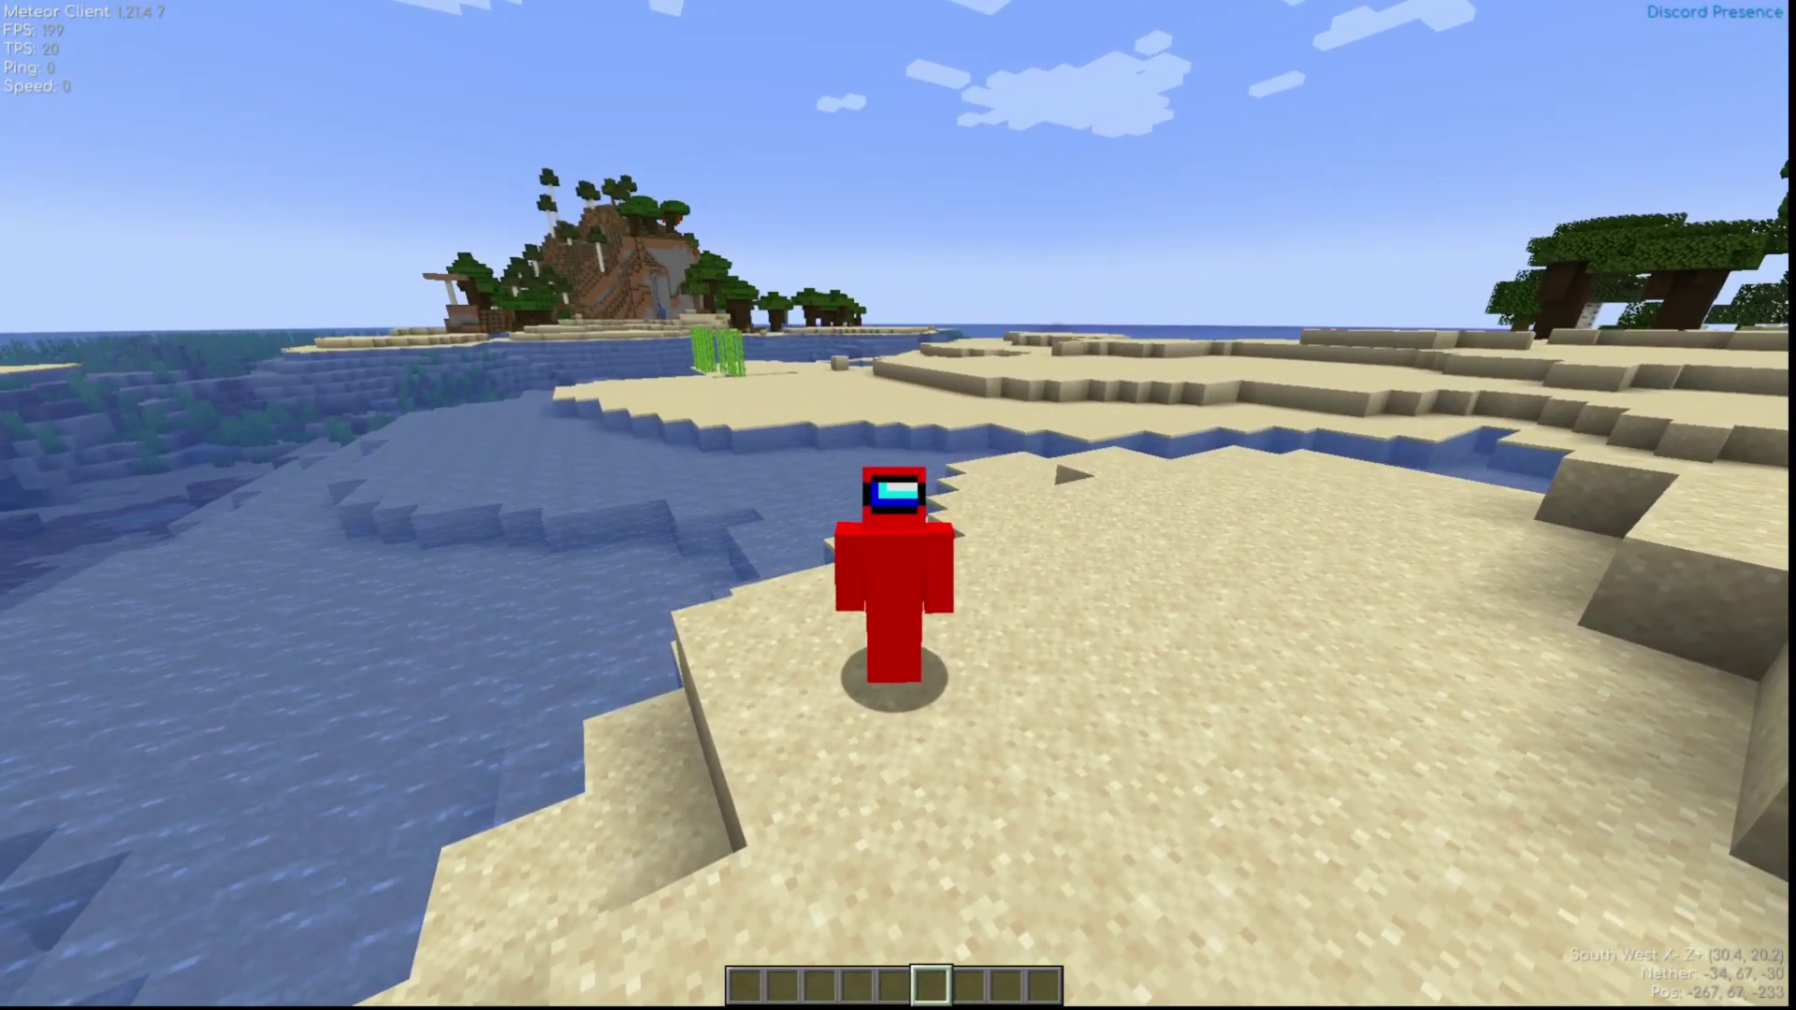